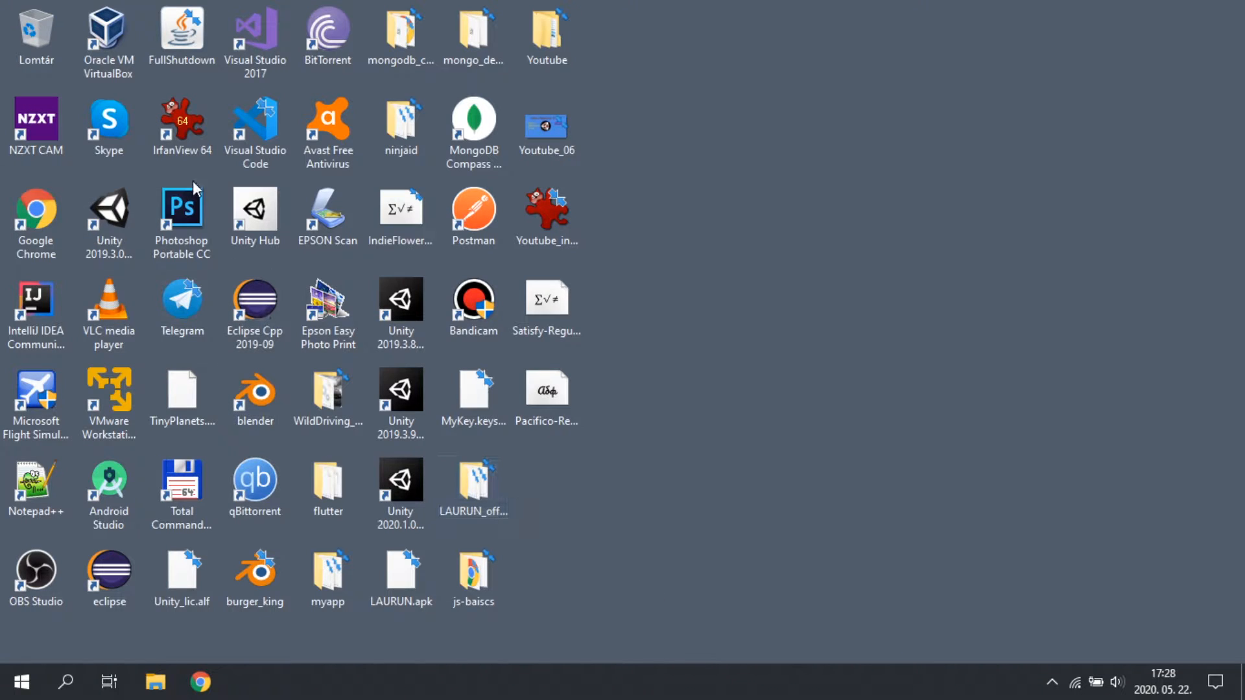
- Launch Unity Hub, dismiss the licence notice and open the project Simple 3D Tutorial Game
double_click(255, 208)
click(1190, 634)
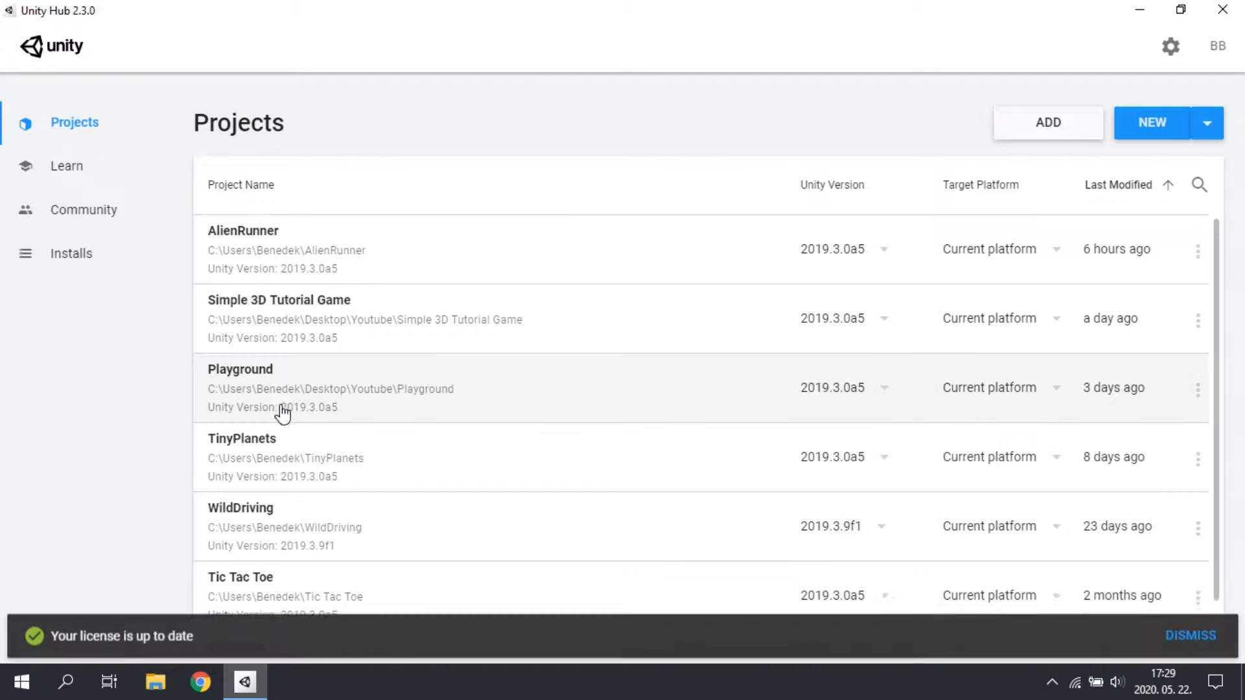
click(385, 321)
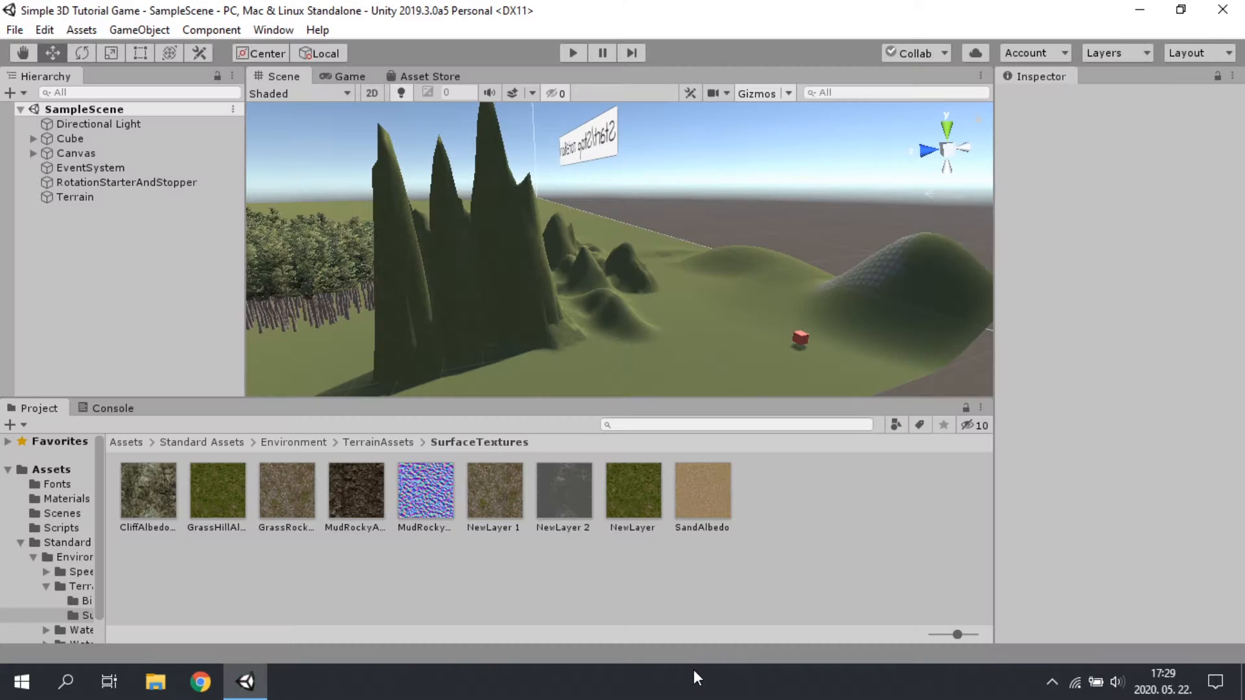
- Look around the scene to examine the sky and horizon over the terrain and forest
right_drag(522, 317, 369, 353)
right_drag(769, 186, 285, 183)
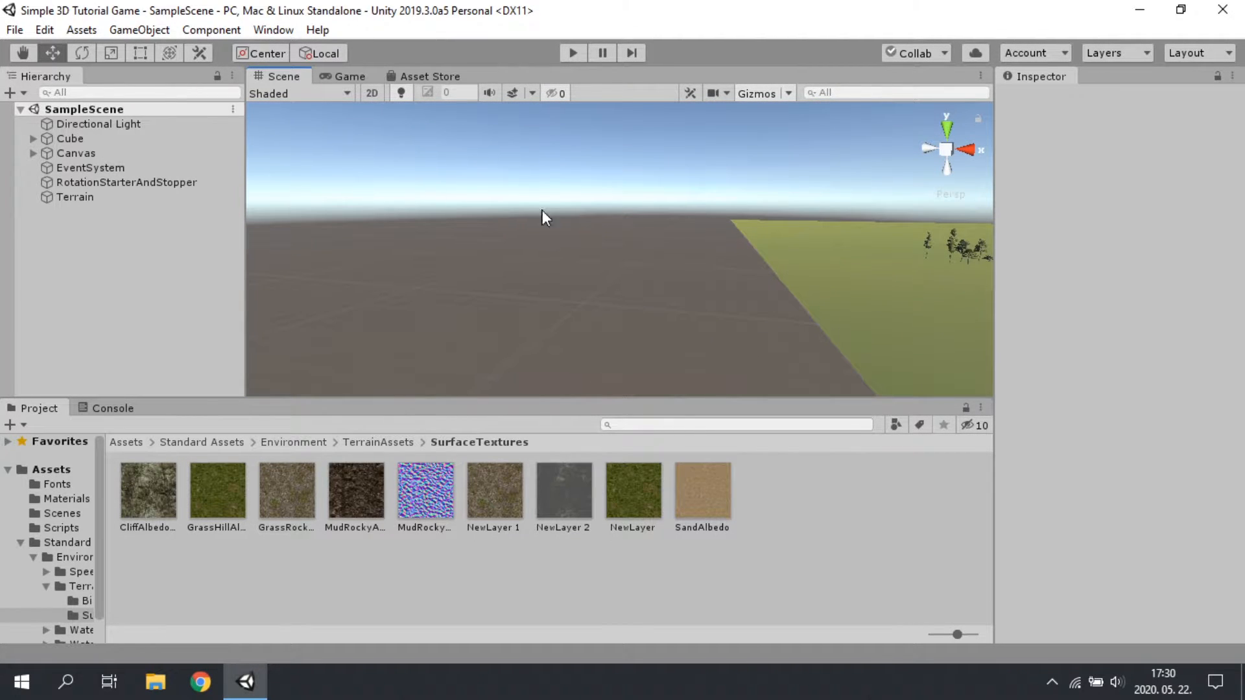
click(37, 48)
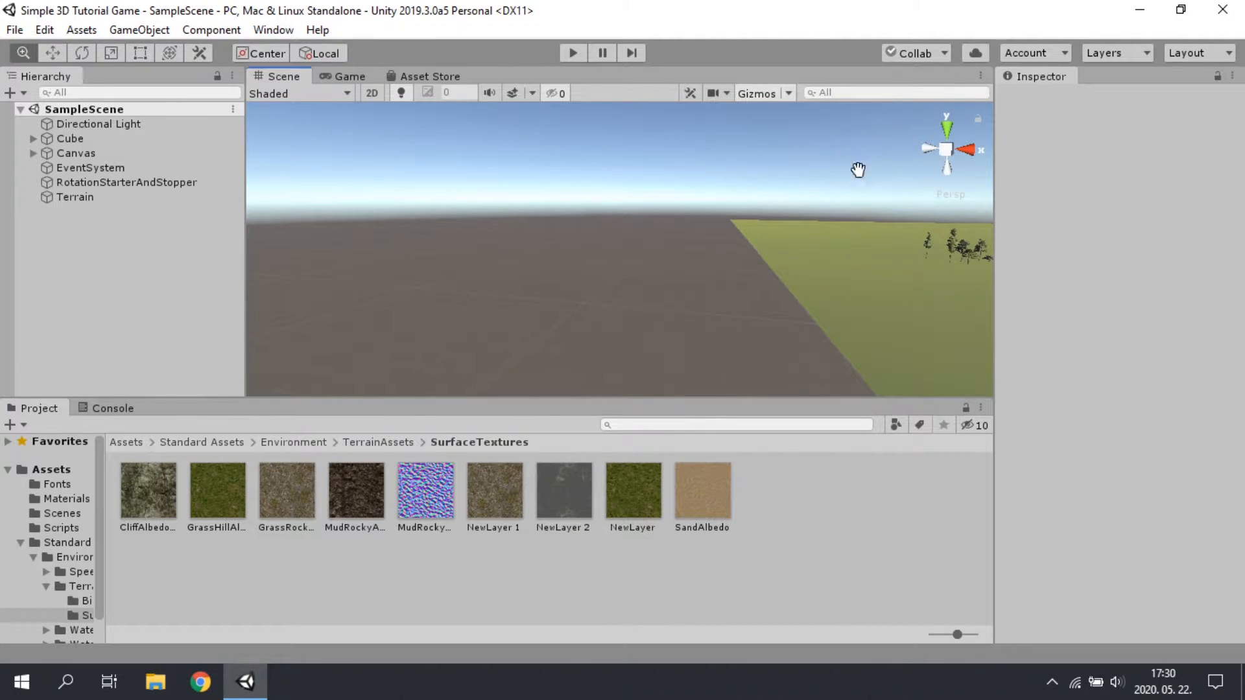
drag(858, 170, 570, 319)
scroll(612, 295, down, 3)
right_drag(649, 266, 759, 332)
scroll(694, 380, up, 5)
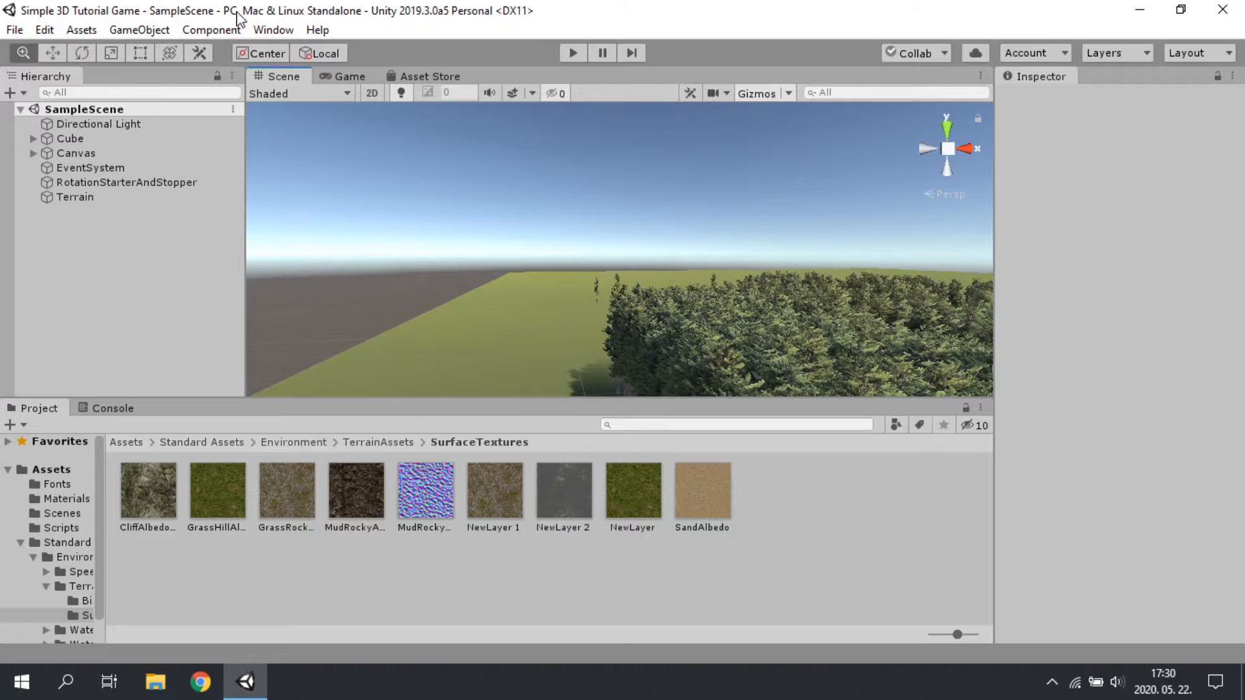
- Open the Lighting Settings window and place it beside the Hierarchy, clear of the scene objects list
click(285, 31)
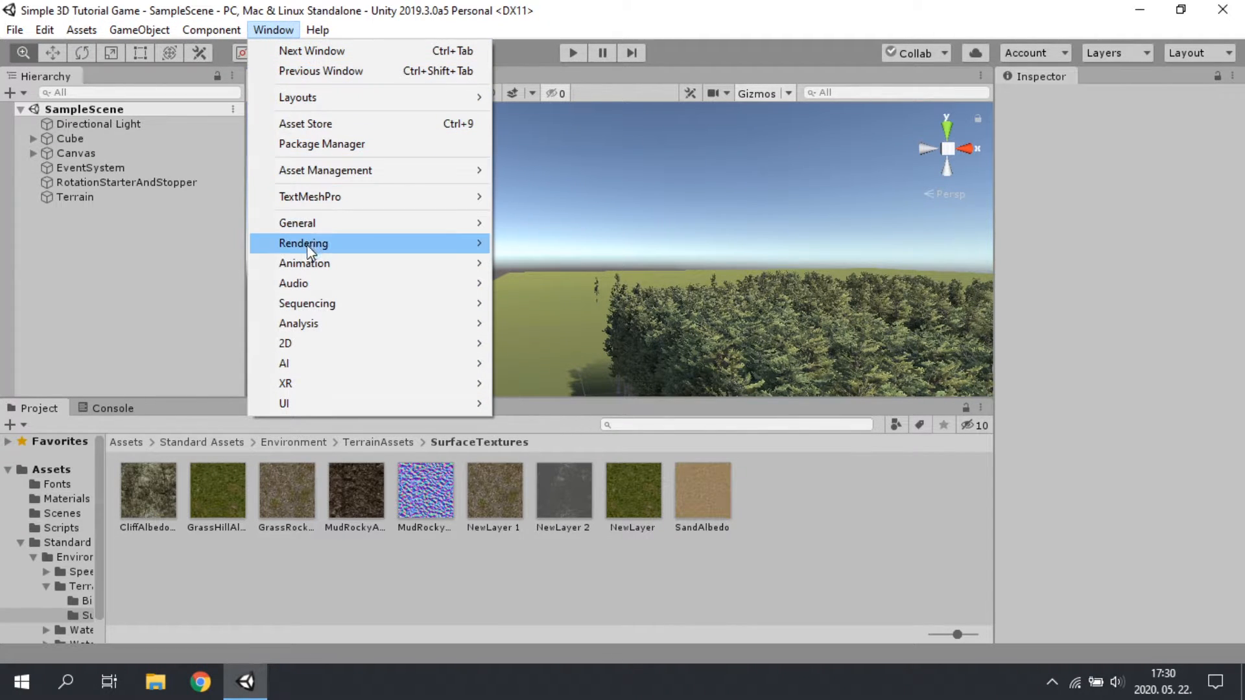
mouse_move(305, 245)
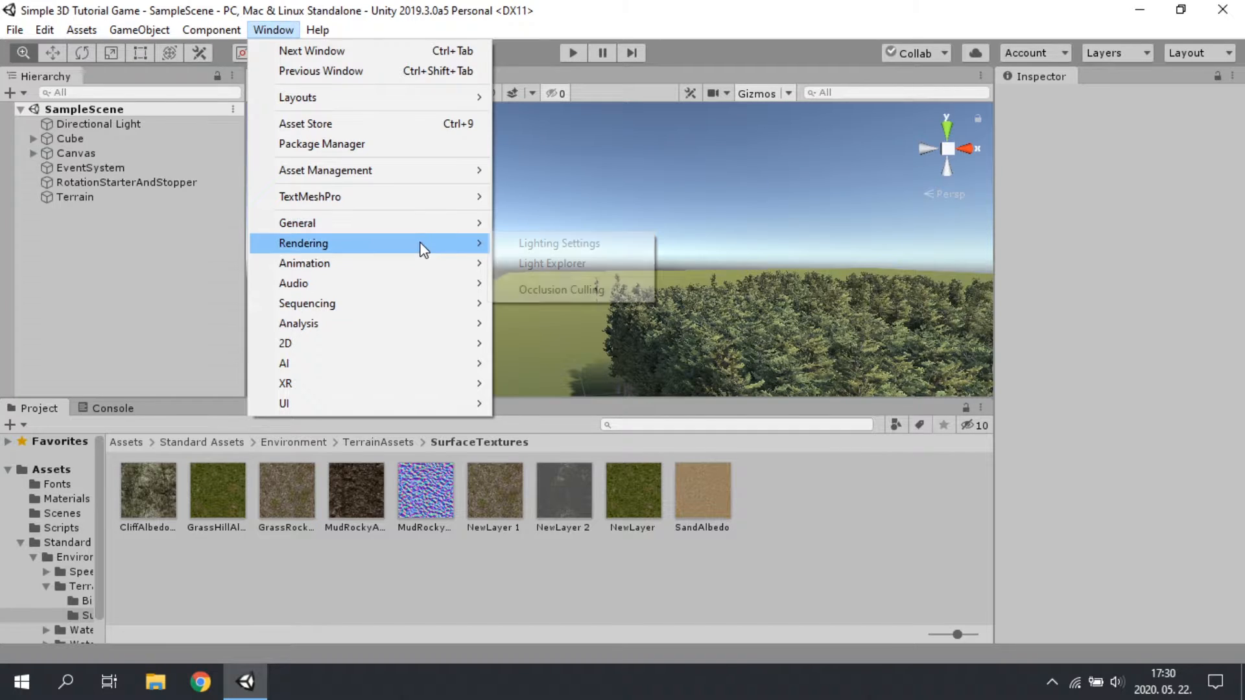
click(620, 247)
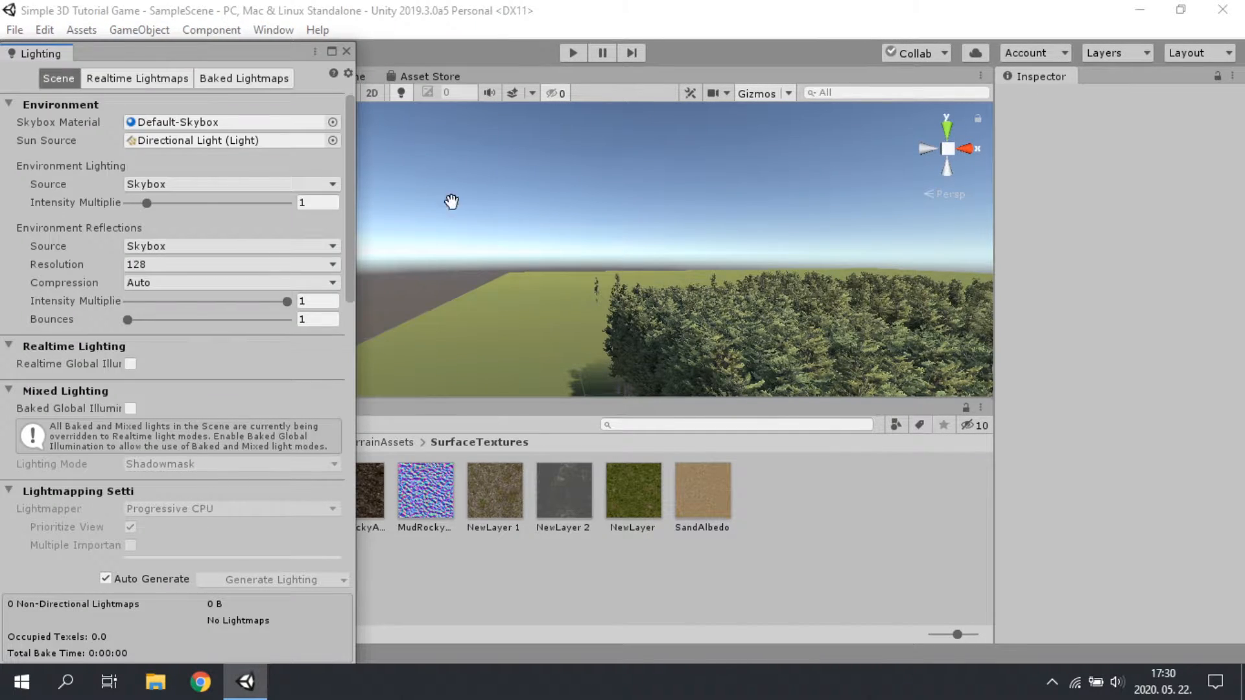
drag(179, 61, 412, 38)
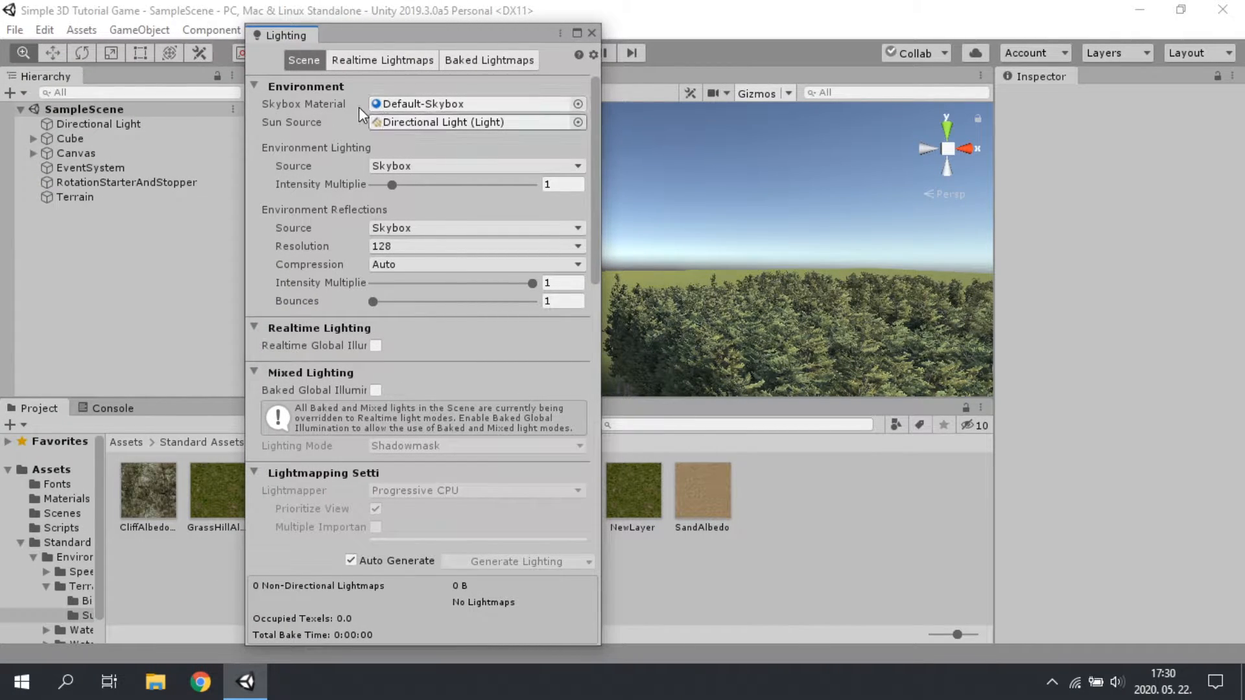
- Set the scene's Skybox Material to CubeMaterial in the environment lighting settings
click(576, 103)
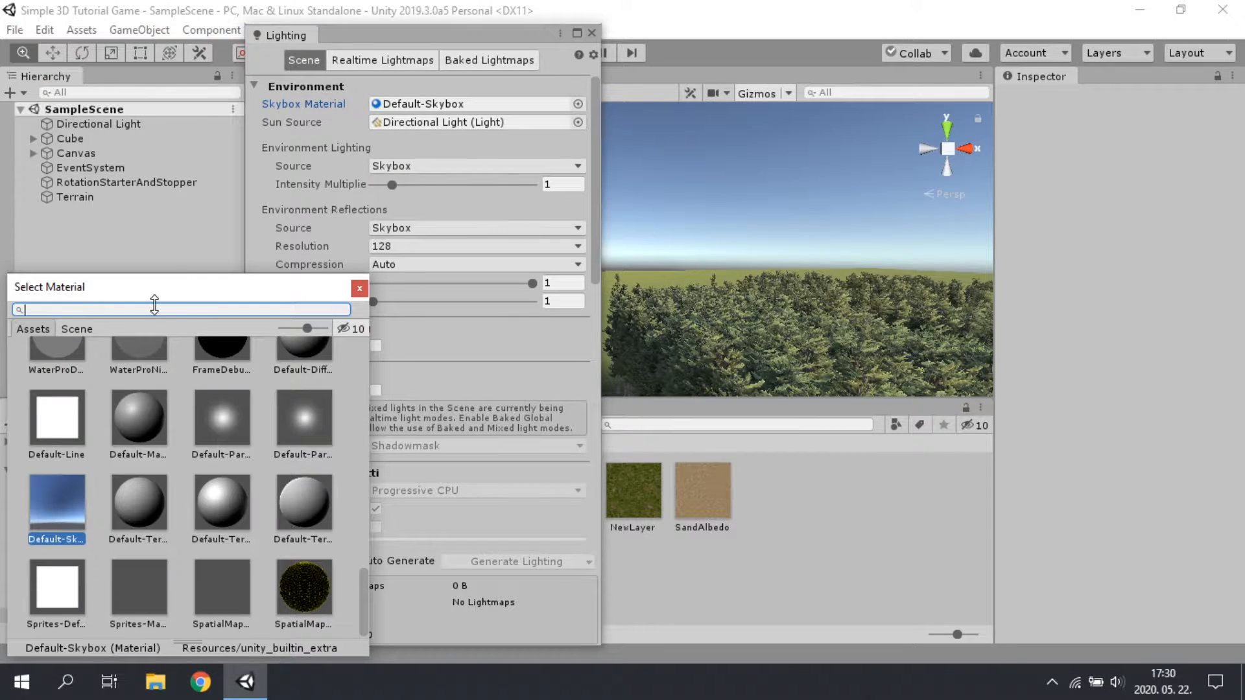
drag(190, 288, 855, 72)
scroll(812, 173, up, 10)
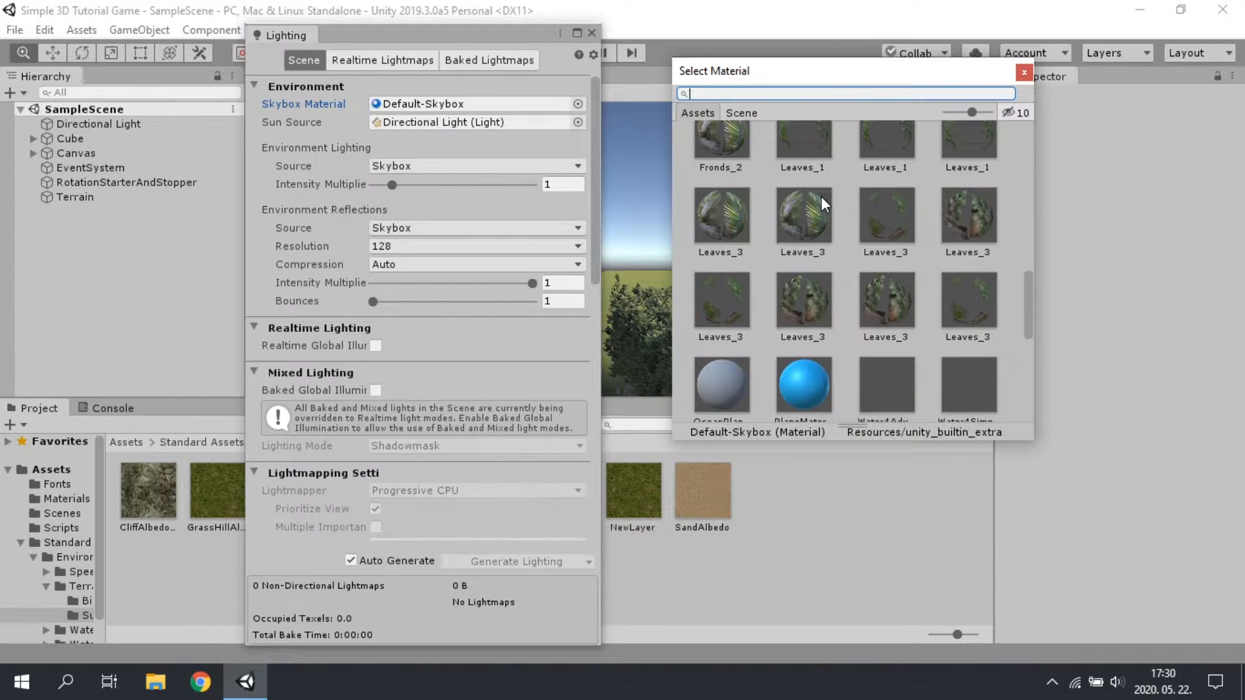
scroll(826, 204, up, 5)
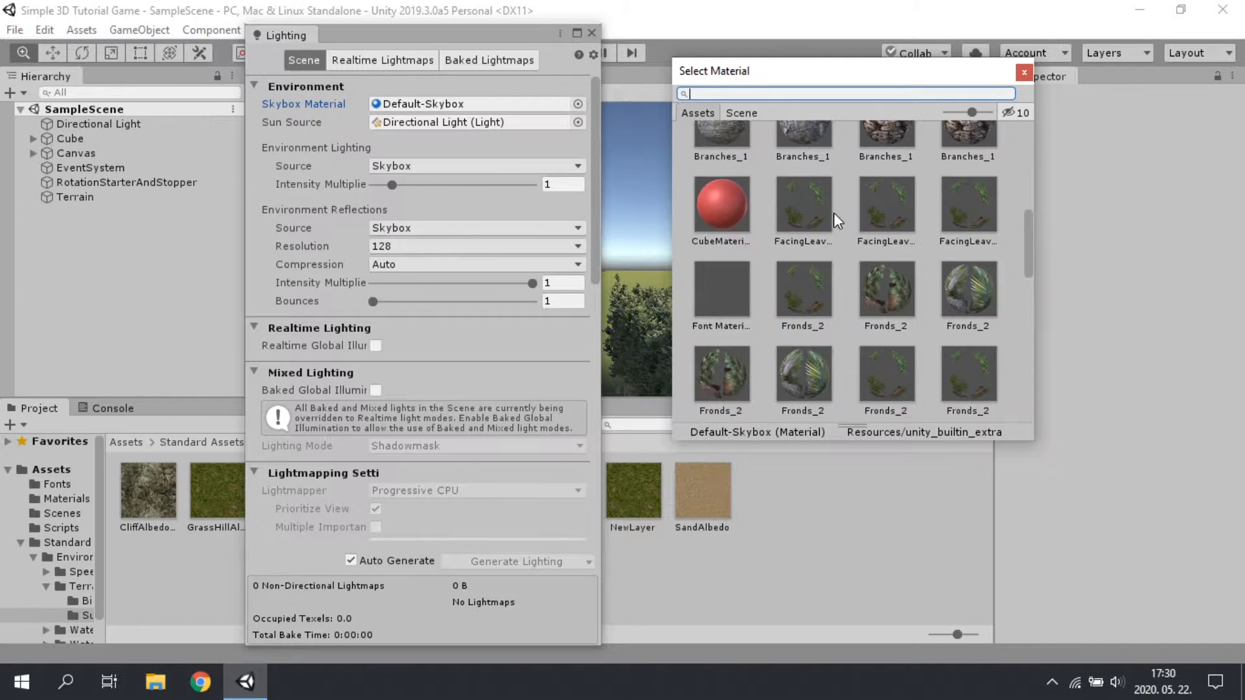
click(725, 225)
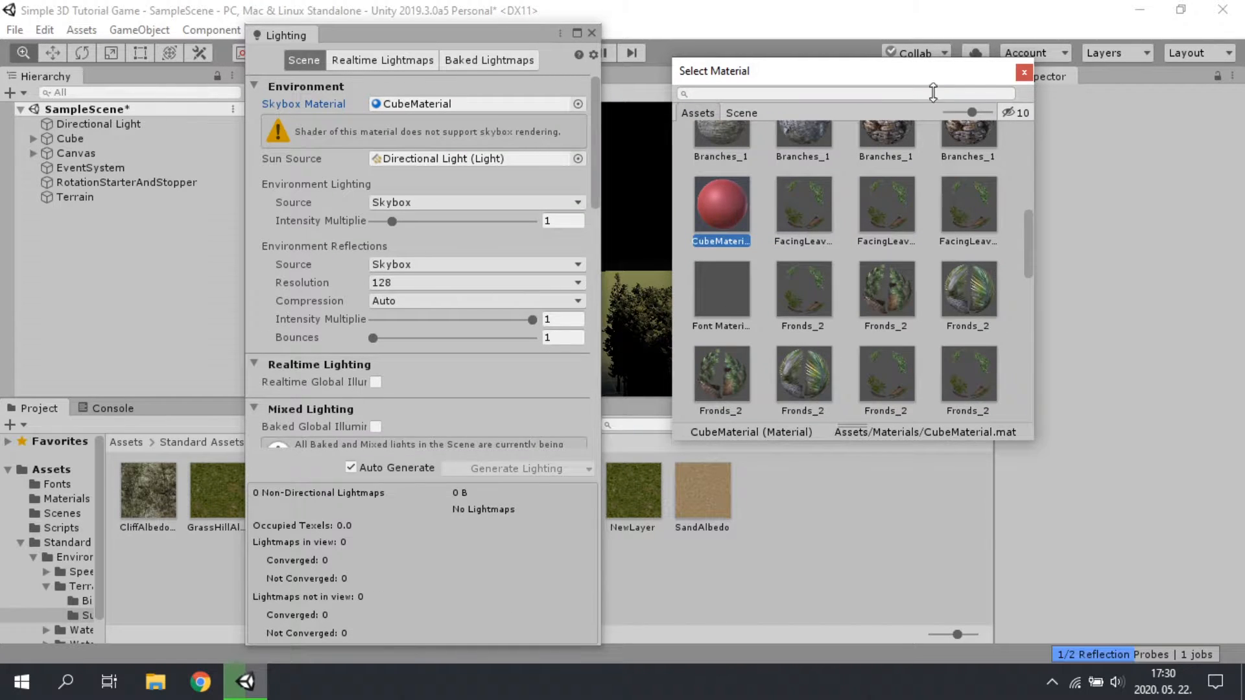
- Browse the project's available materials for one suited to use as a skybox
drag(931, 75, 1056, 193)
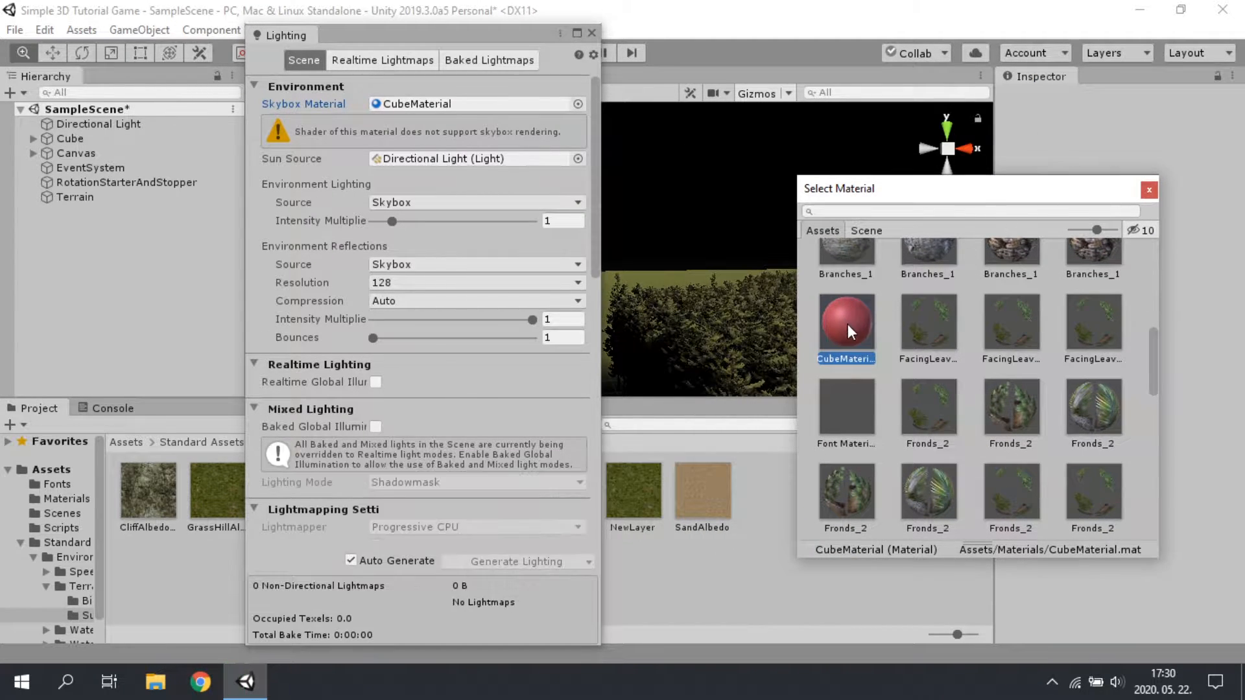
scroll(963, 302, down, 10)
scroll(960, 305, up, 9)
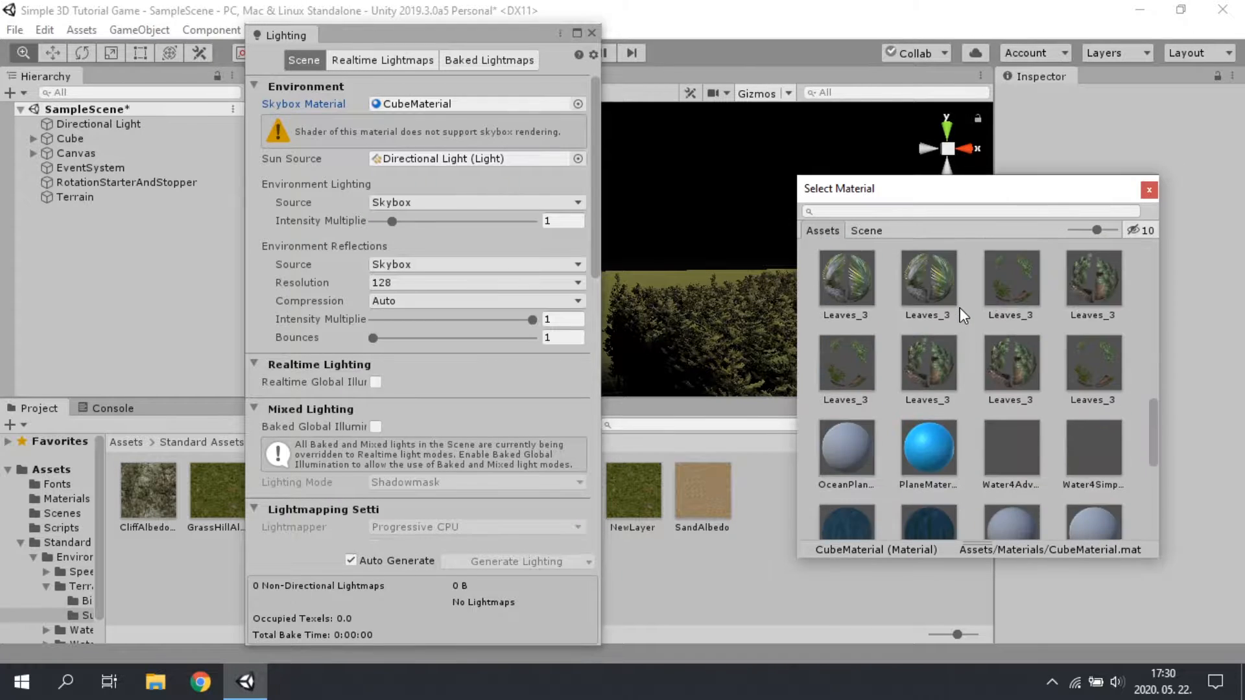
scroll(958, 308, down, 10)
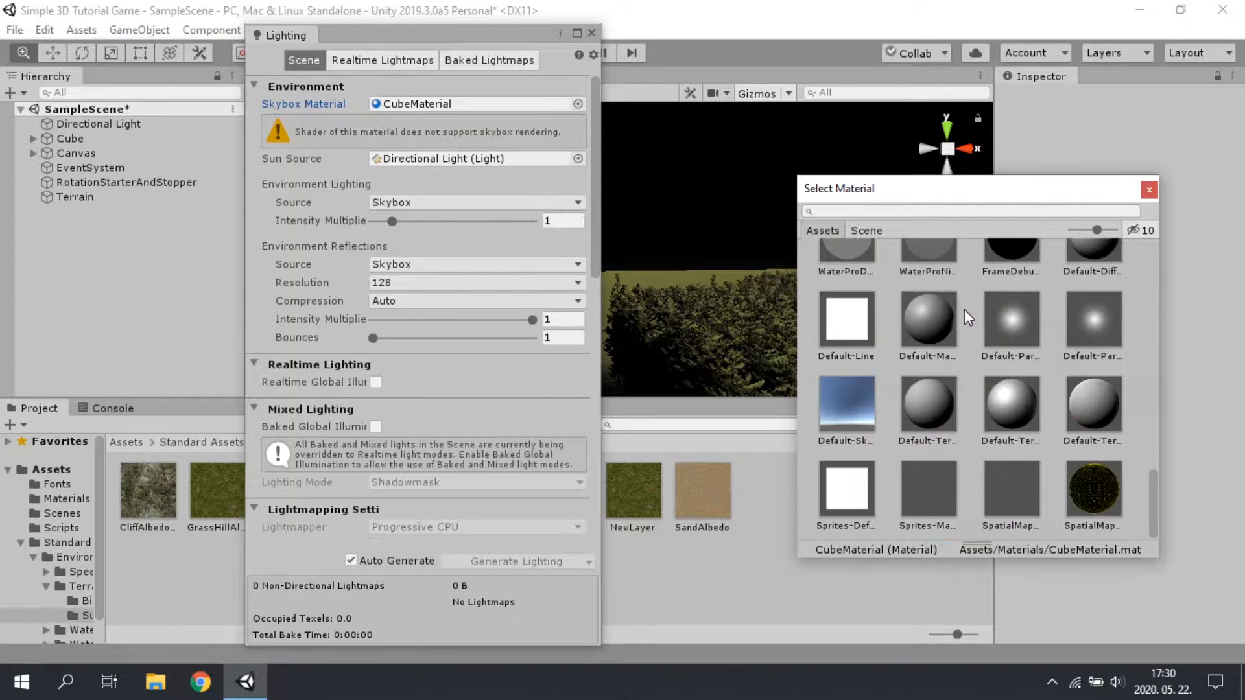
scroll(862, 399, up, 3)
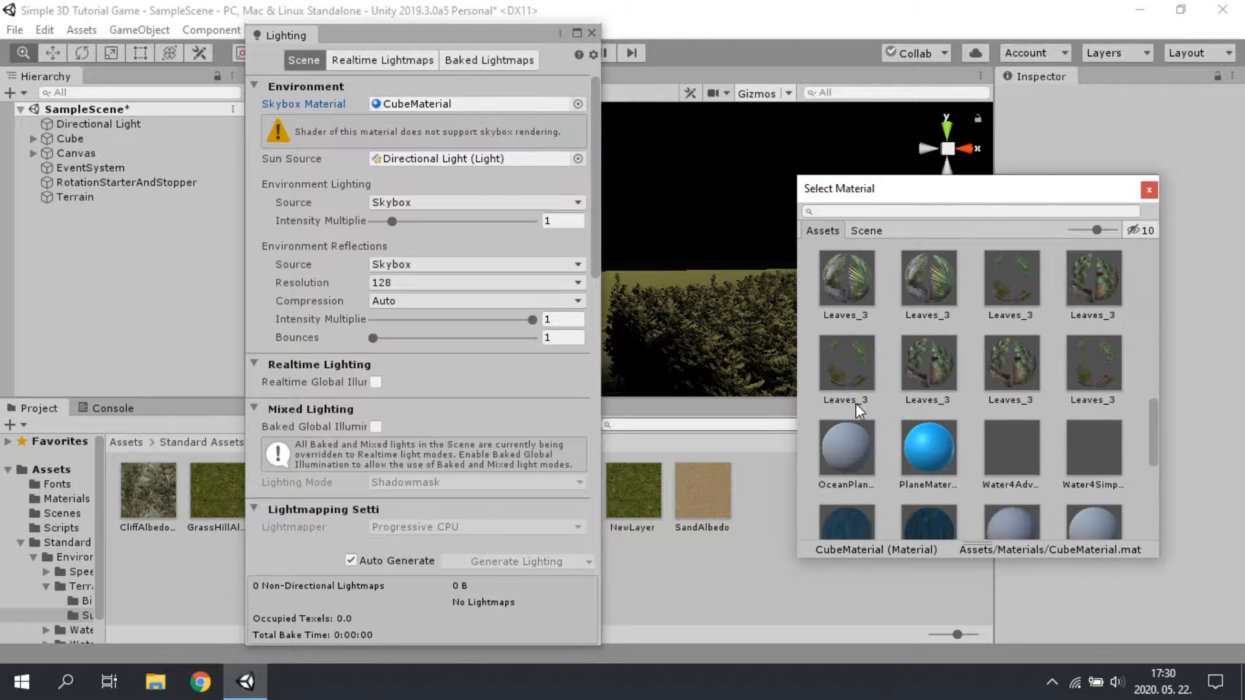
scroll(875, 396, up, 6)
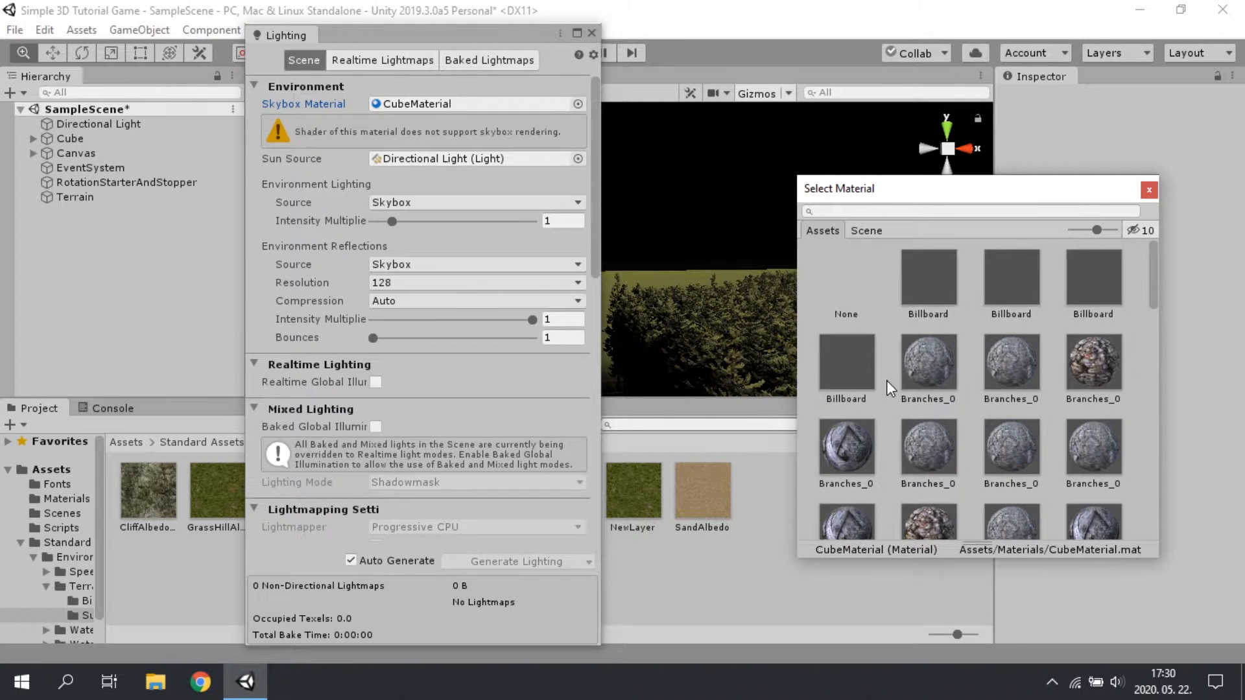
scroll(958, 346, down, 10)
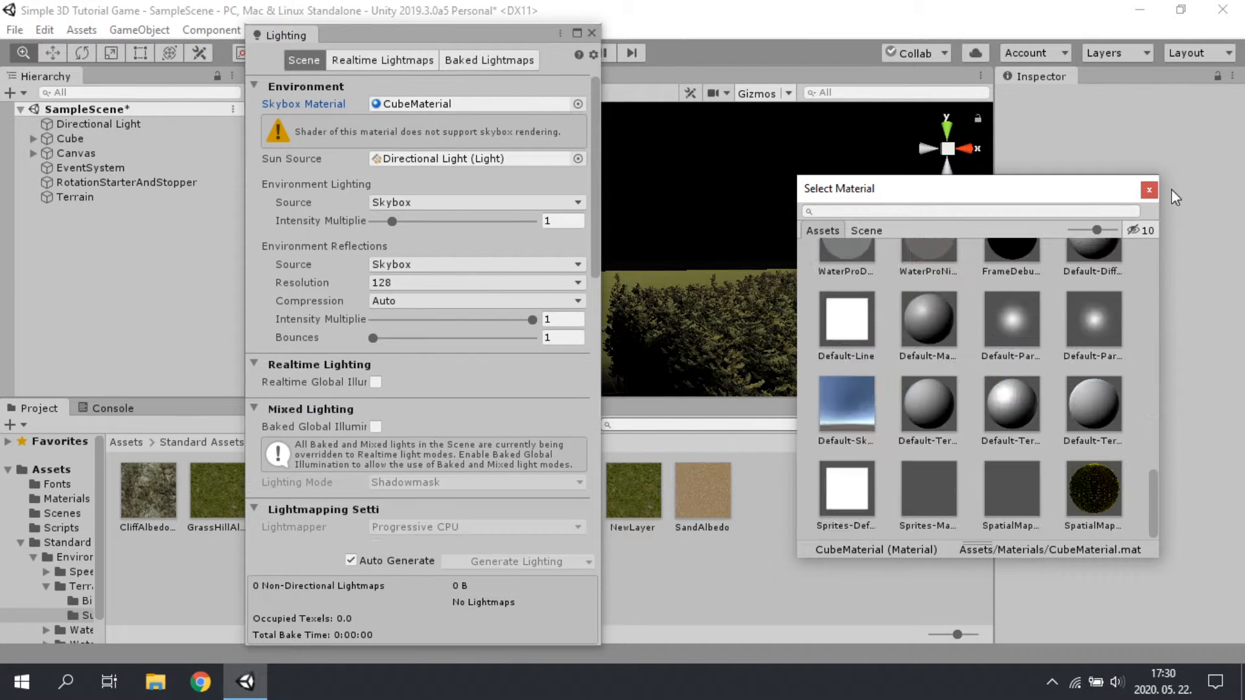
- Close the material selector and the Lighting window, and open the Asset Store
click(1148, 191)
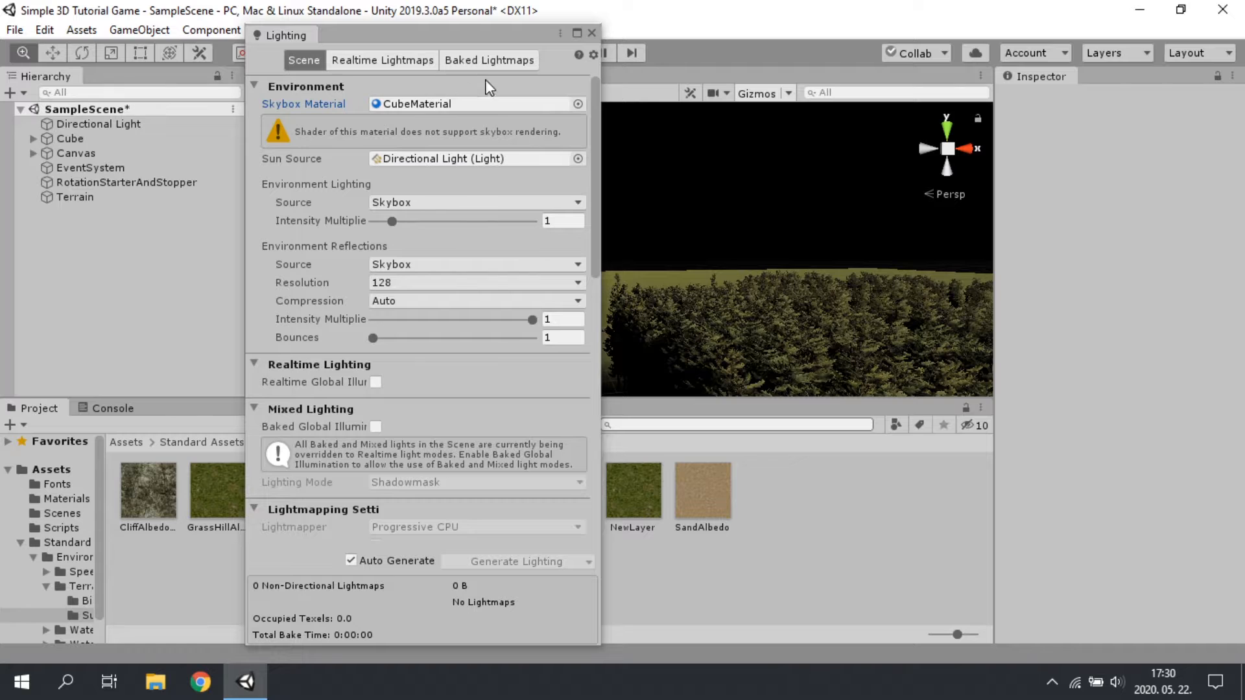
click(591, 33)
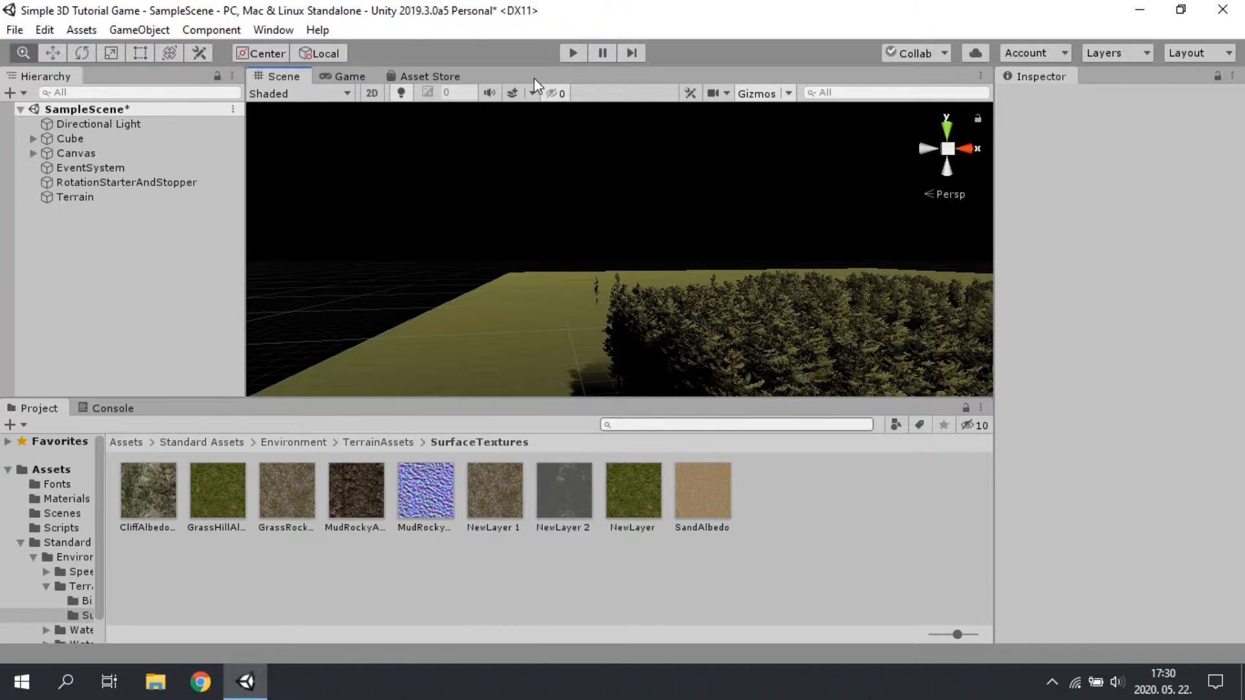
click(414, 78)
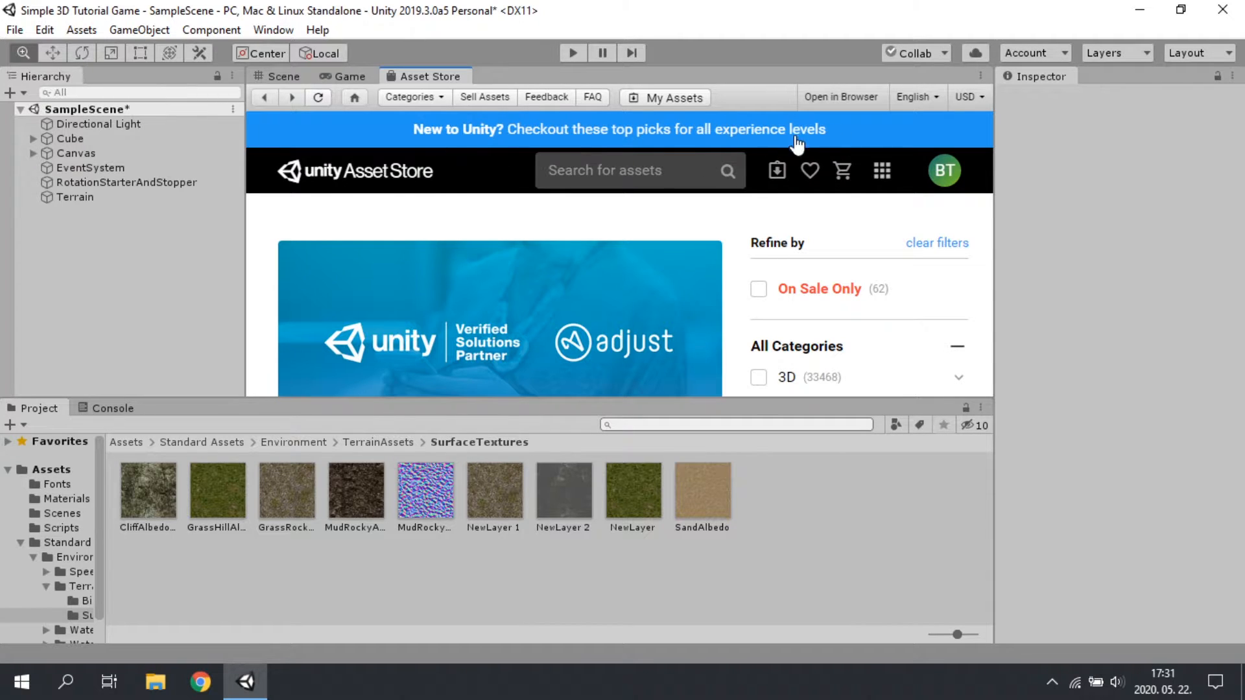
click(617, 181)
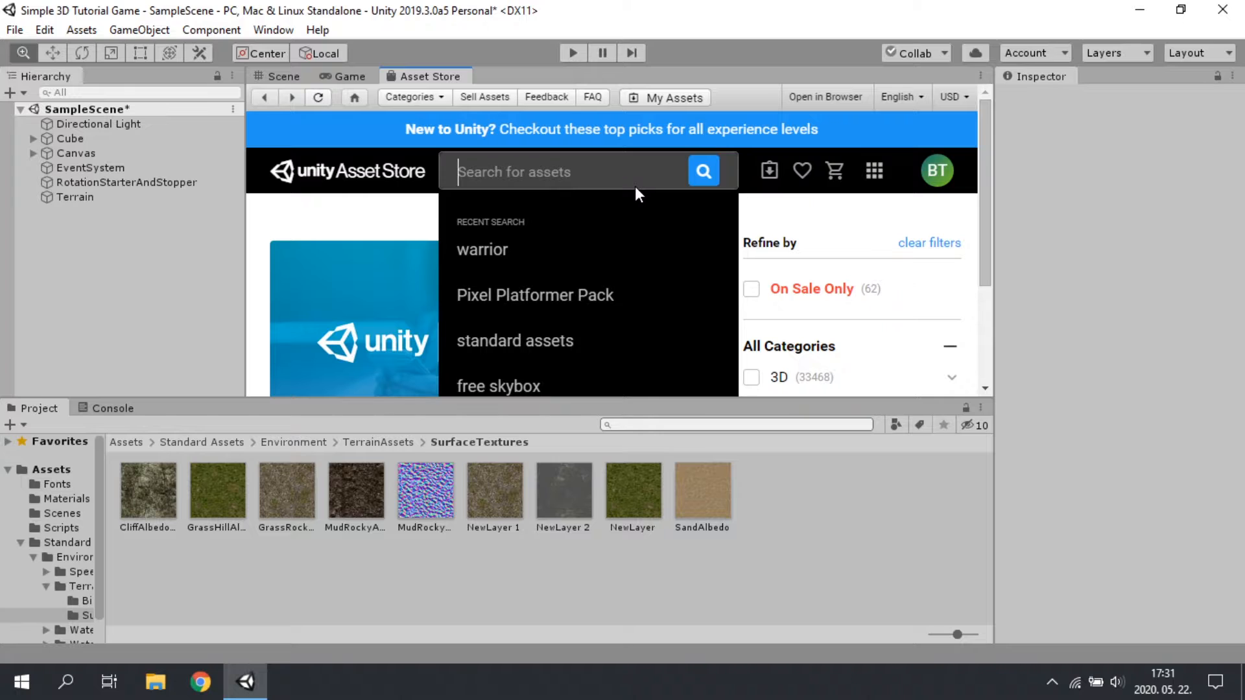
text(f)
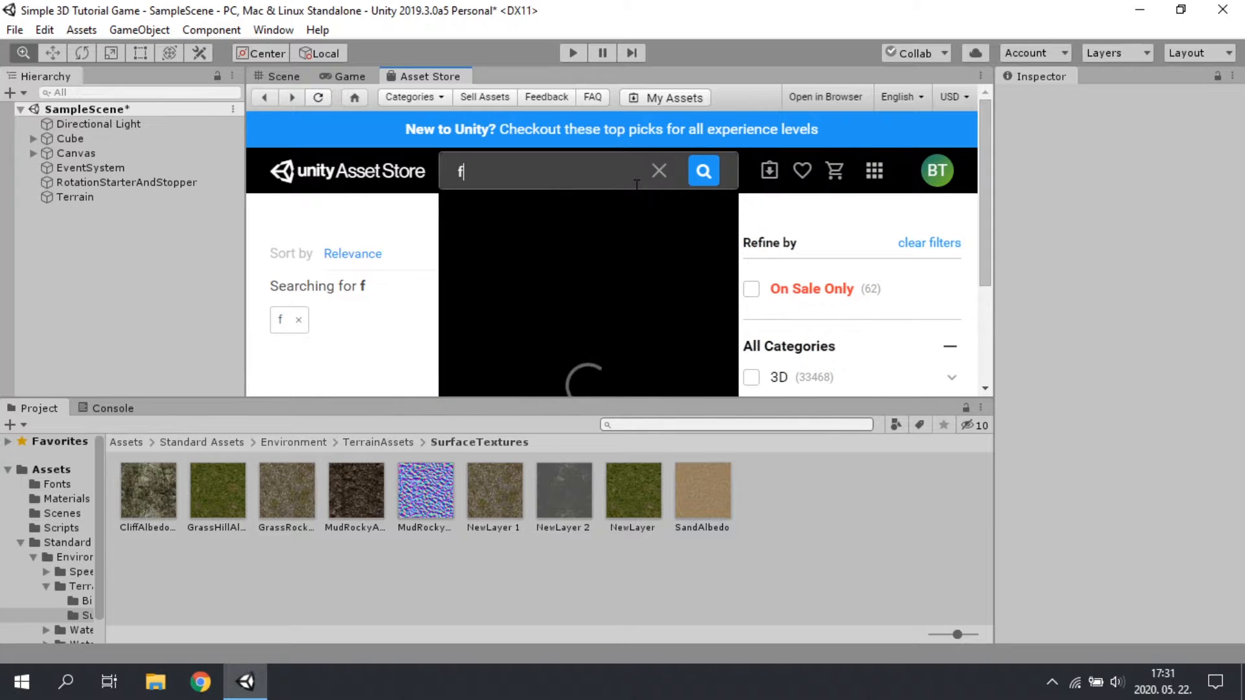
text(ree )
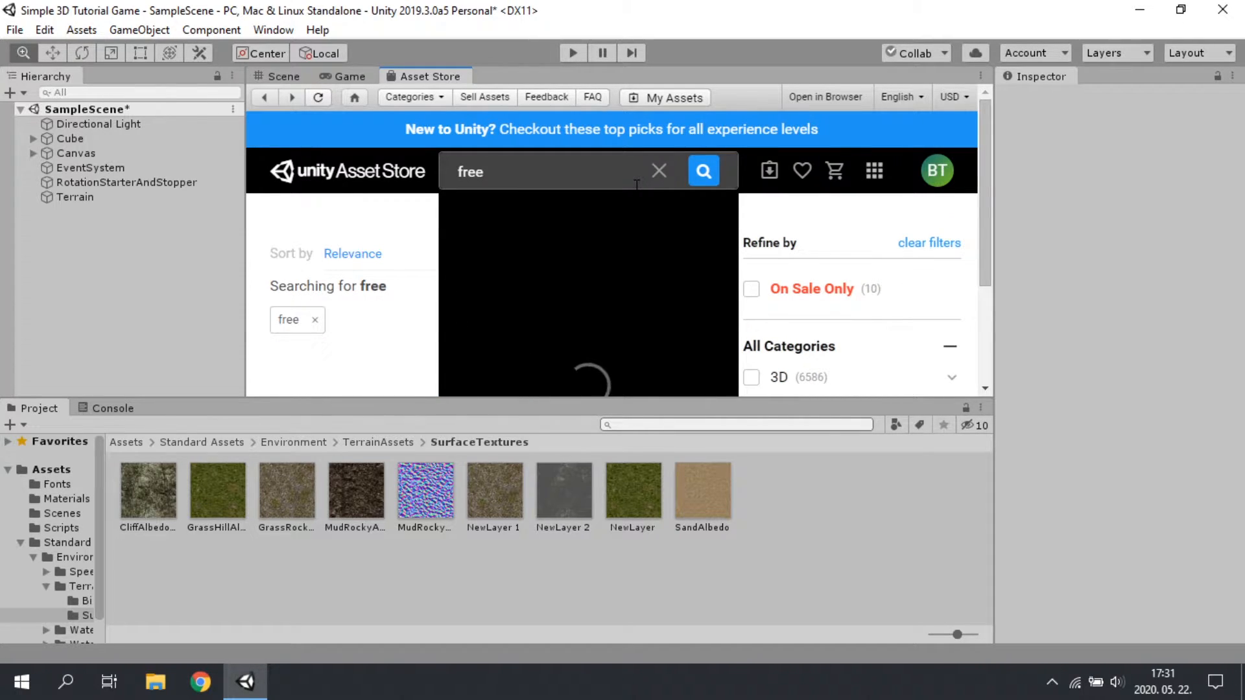
text(sk)
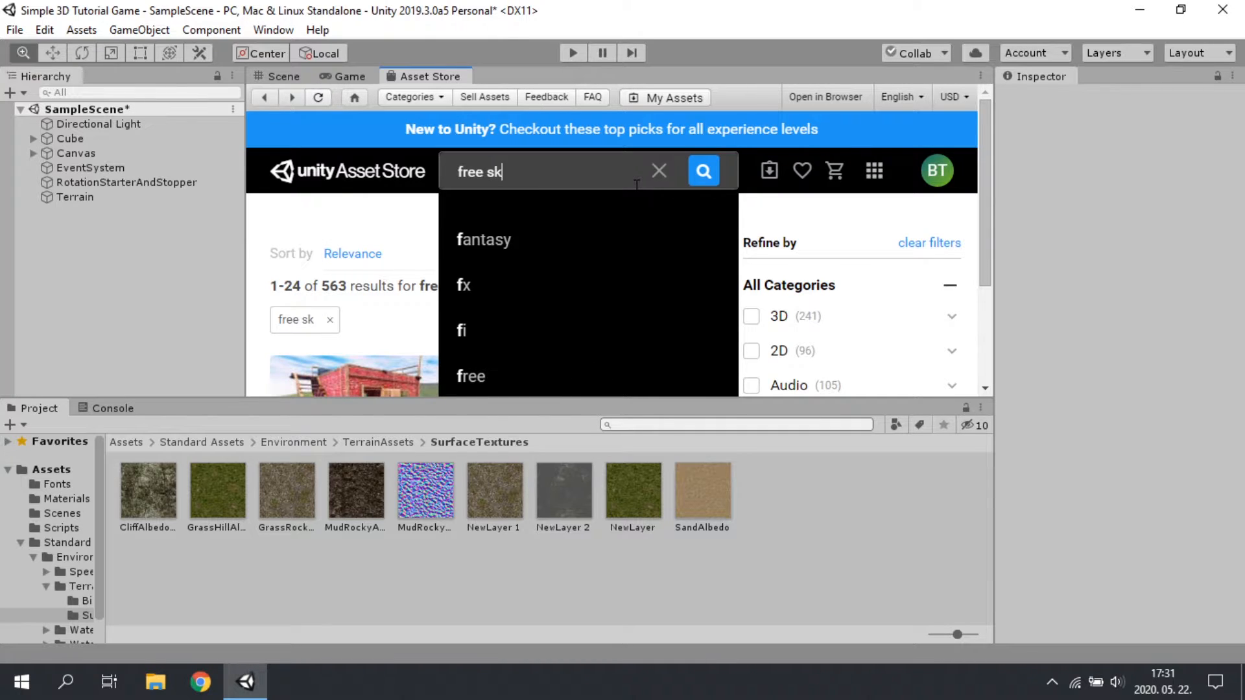
key(BackSpace)
key(BackSpace)
key(BackSpace)
key(BackSpace)
key(BackSpace)
key(BackSpace)
key(BackSpace)
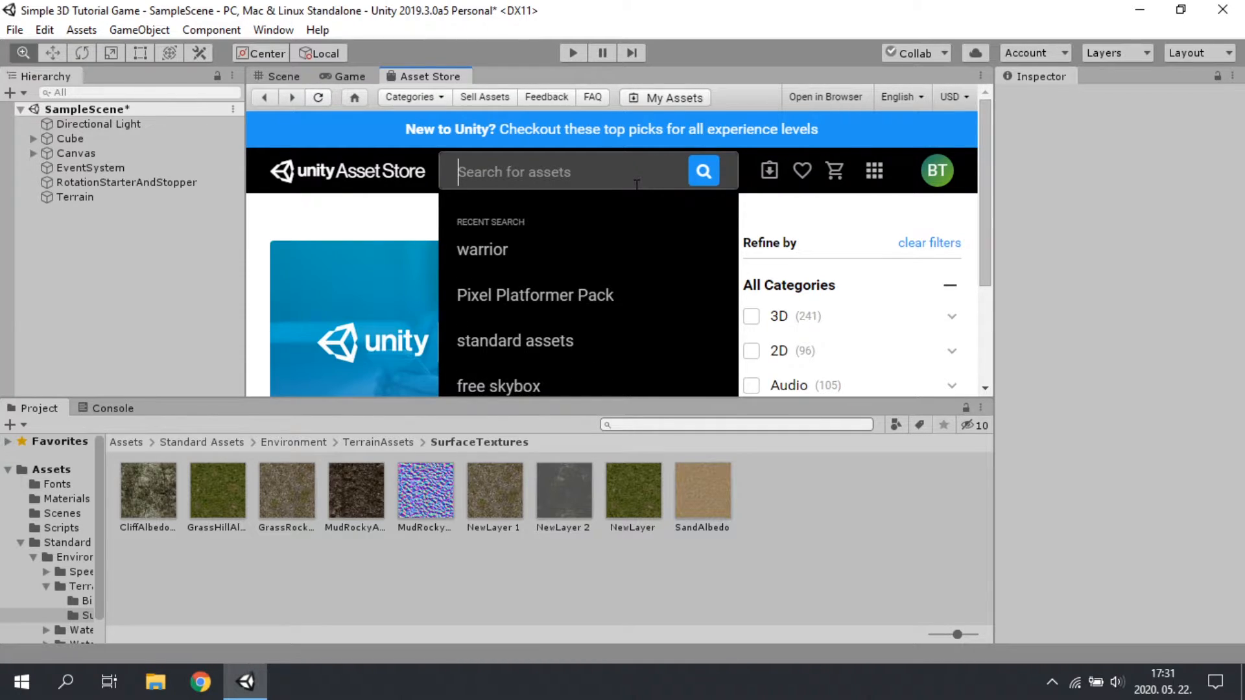
- Search the Asset Store for "skybox" limited to free assets and open the Skybox asset's page
text(skybox)
scroll(285, 376, down, 5)
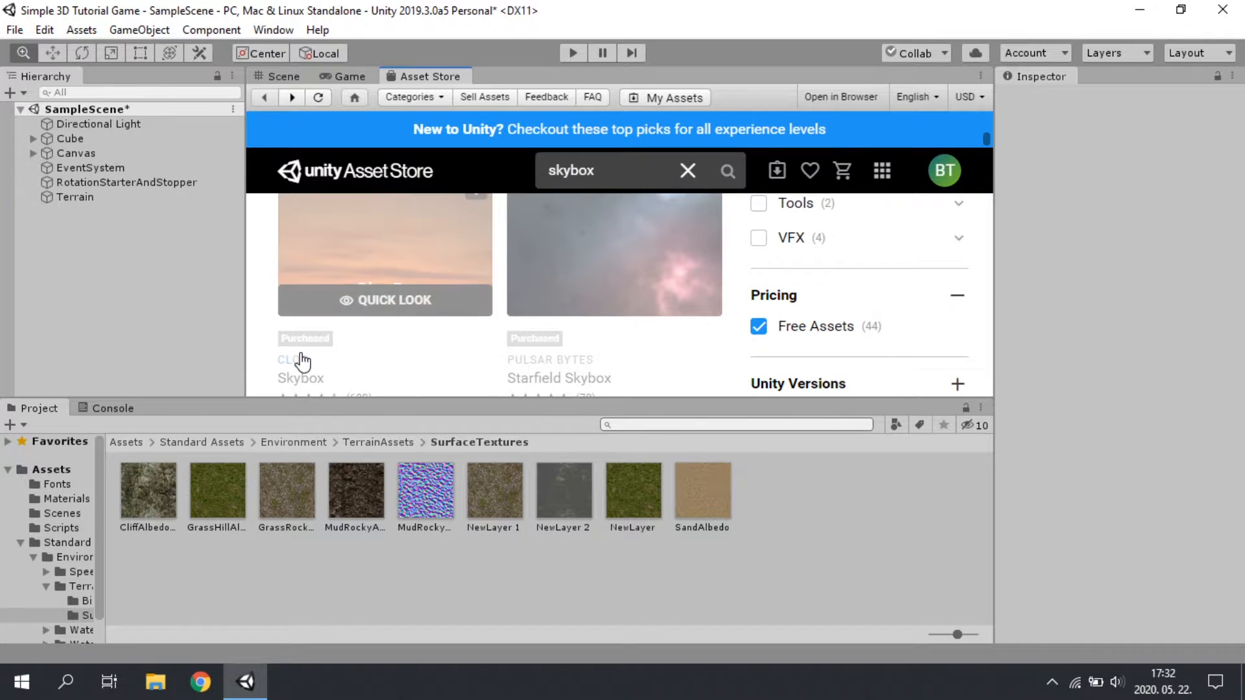
click(298, 360)
- Import the free Skybox package into the project with all files of its skyb1 folder
scroll(837, 292, down, 2)
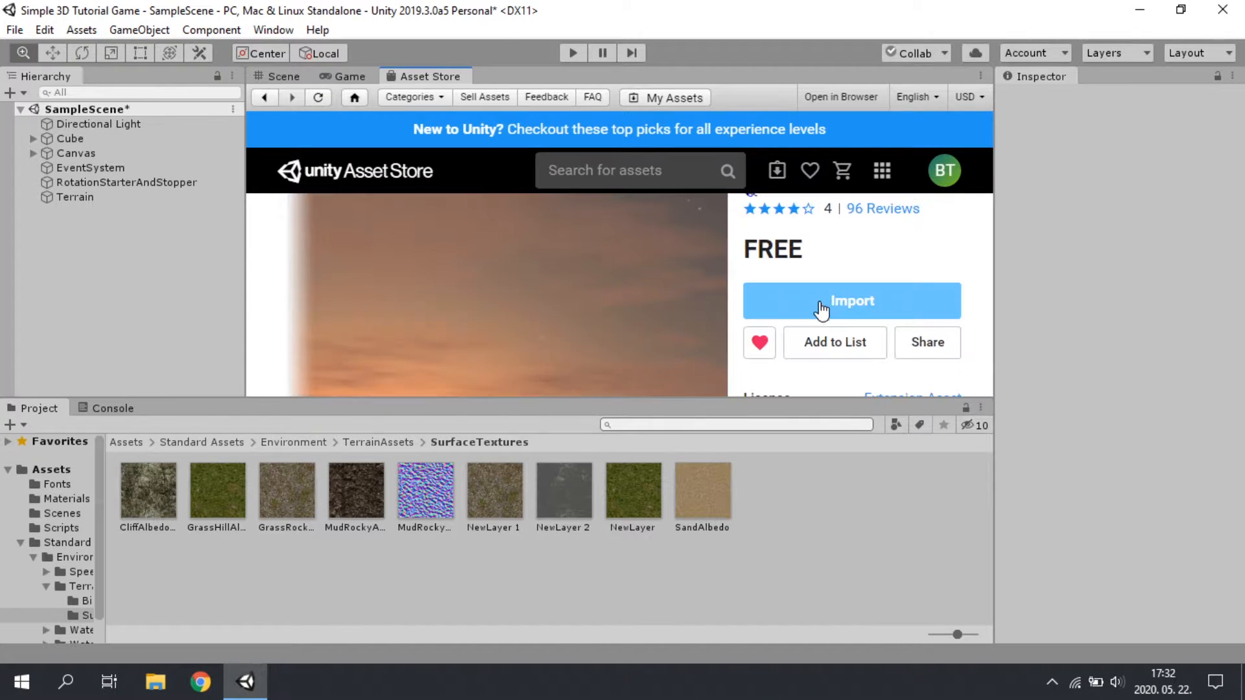
scroll(821, 267, up, 2)
scroll(816, 262, down, 2)
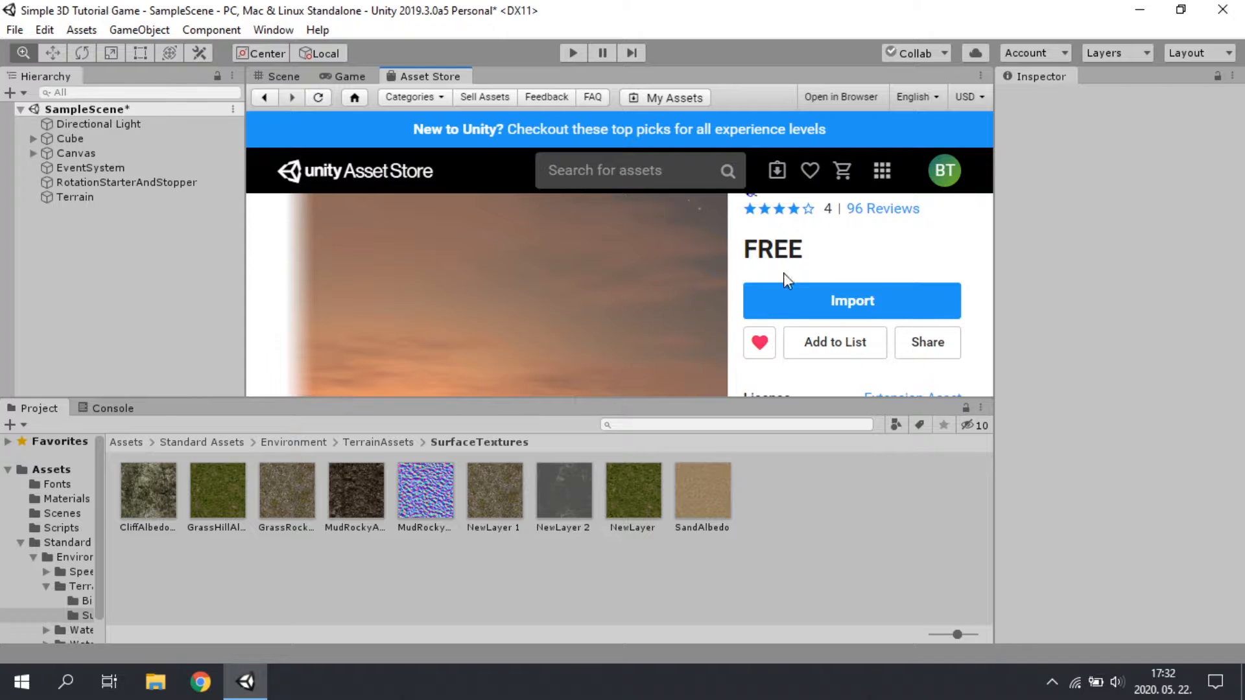
click(855, 305)
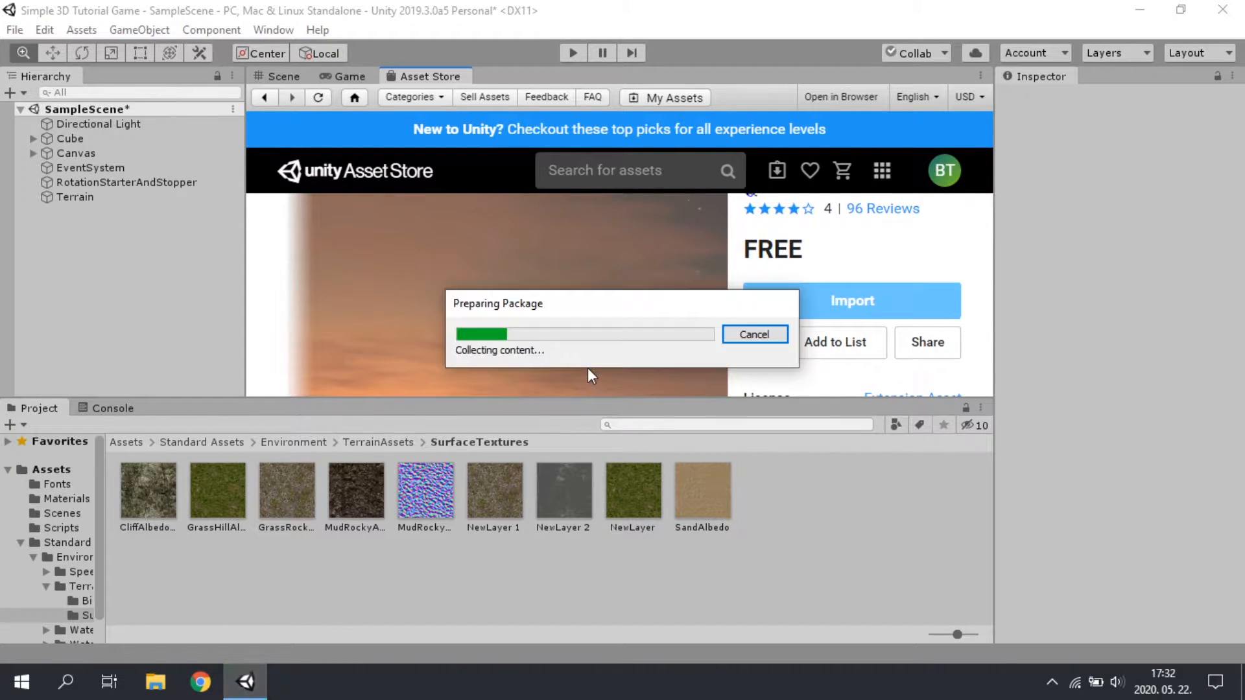
drag(117, 141, 625, 109)
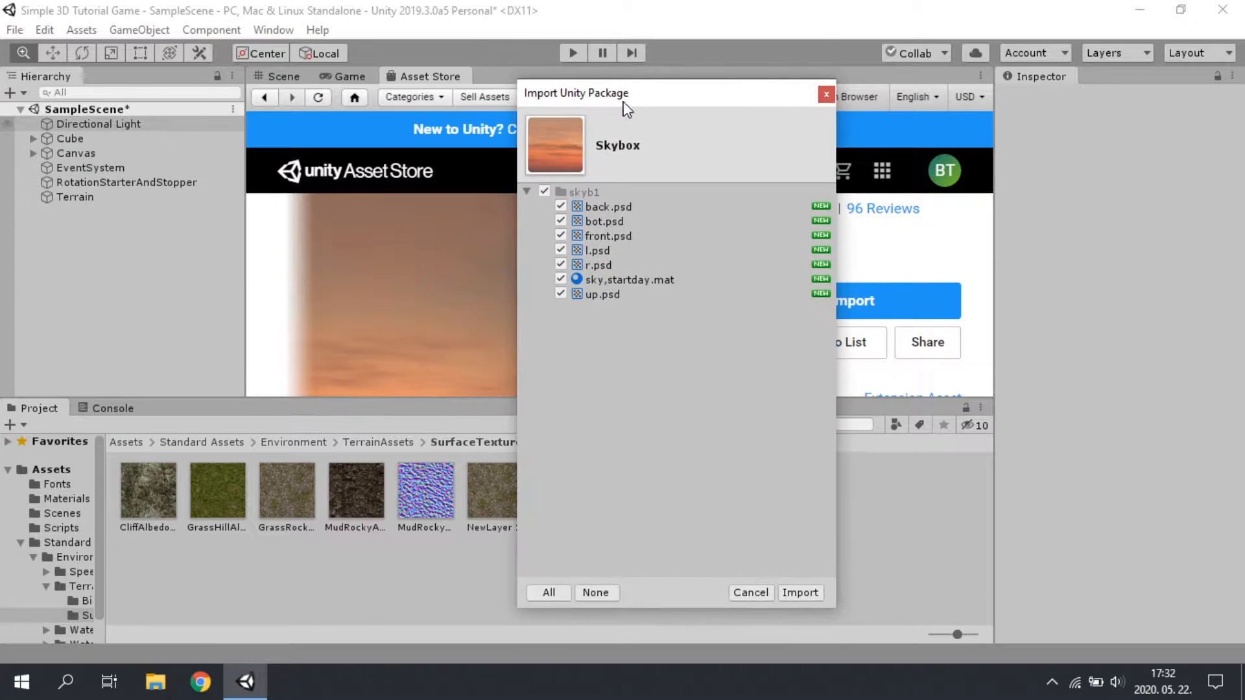
click(797, 592)
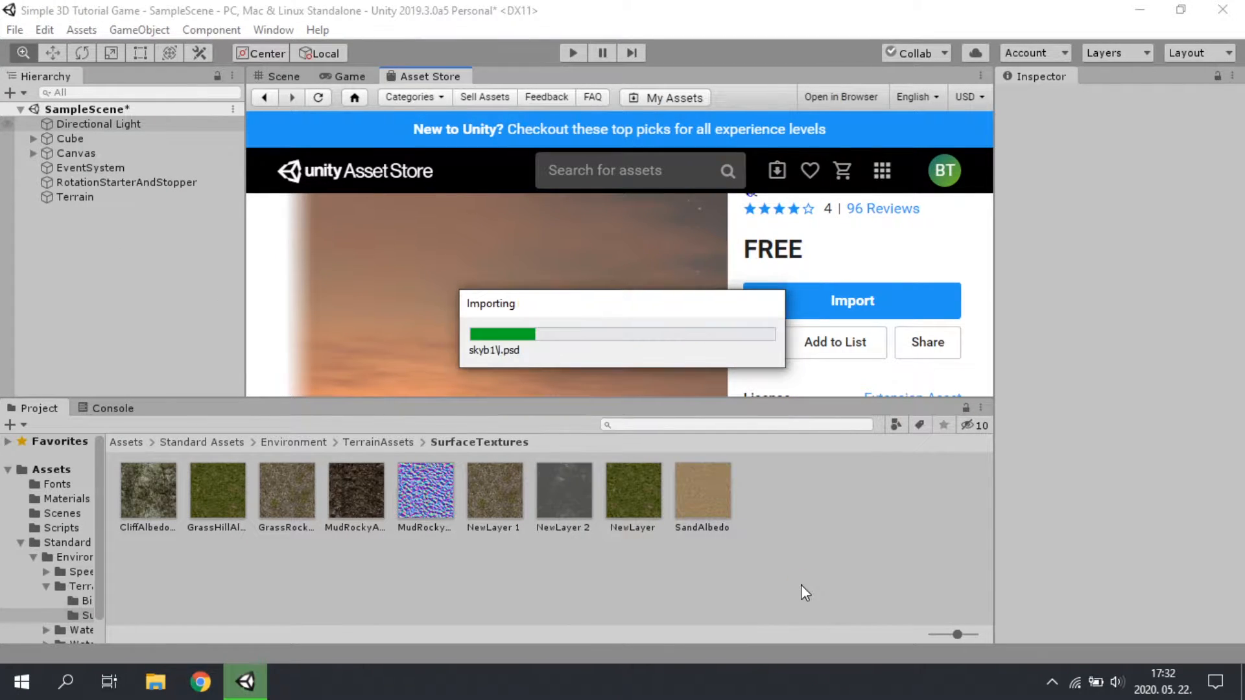
- Set the scene's Skybox Material to sky,startday in the Lighting settings and close the Lighting window
click(276, 77)
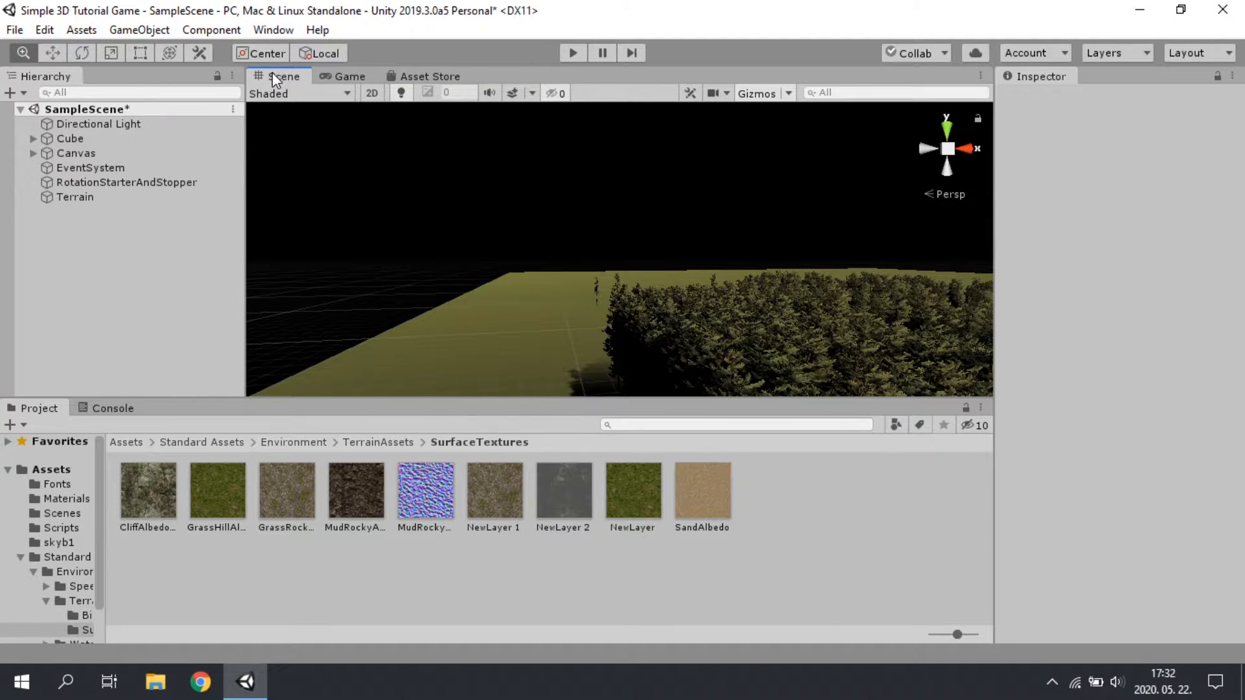
click(273, 30)
mouse_move(326, 245)
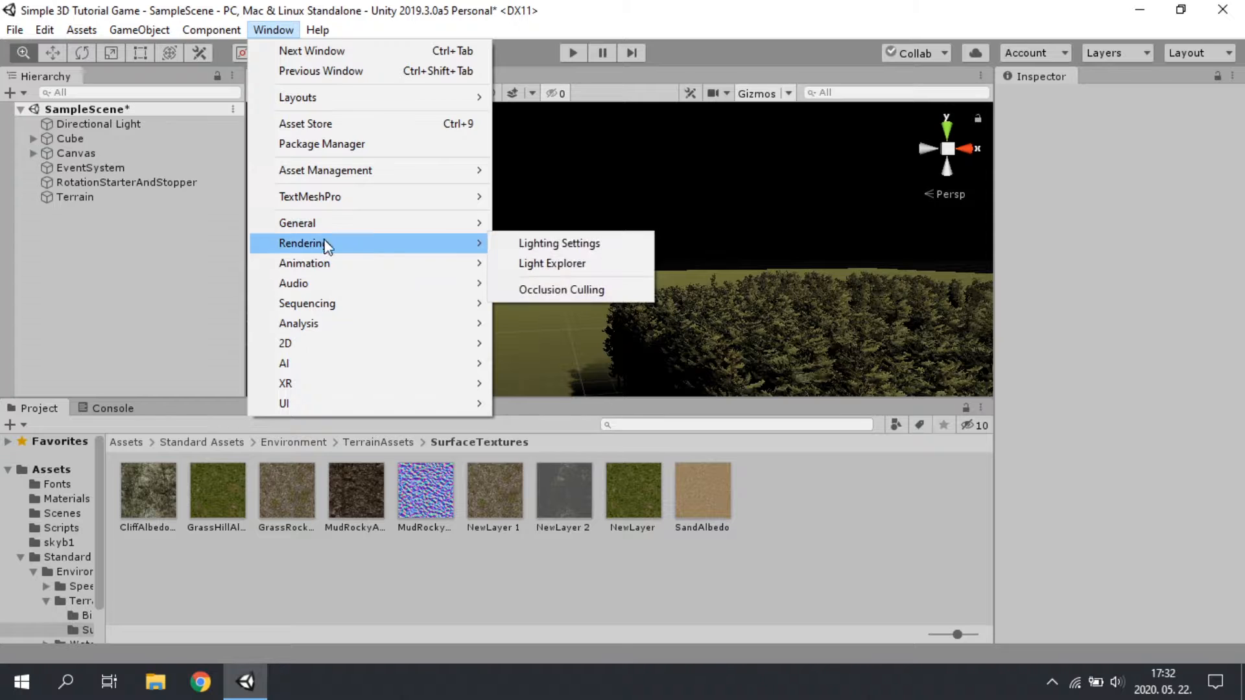
click(579, 244)
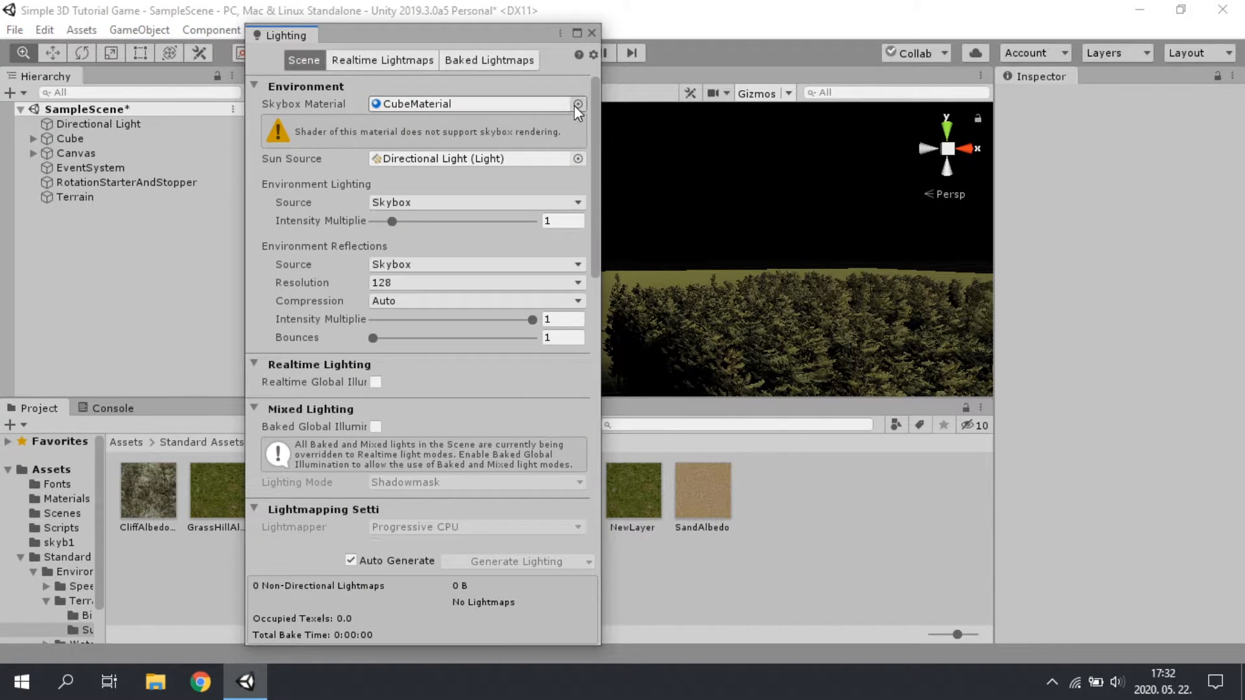
click(577, 104)
scroll(932, 314, down, 10)
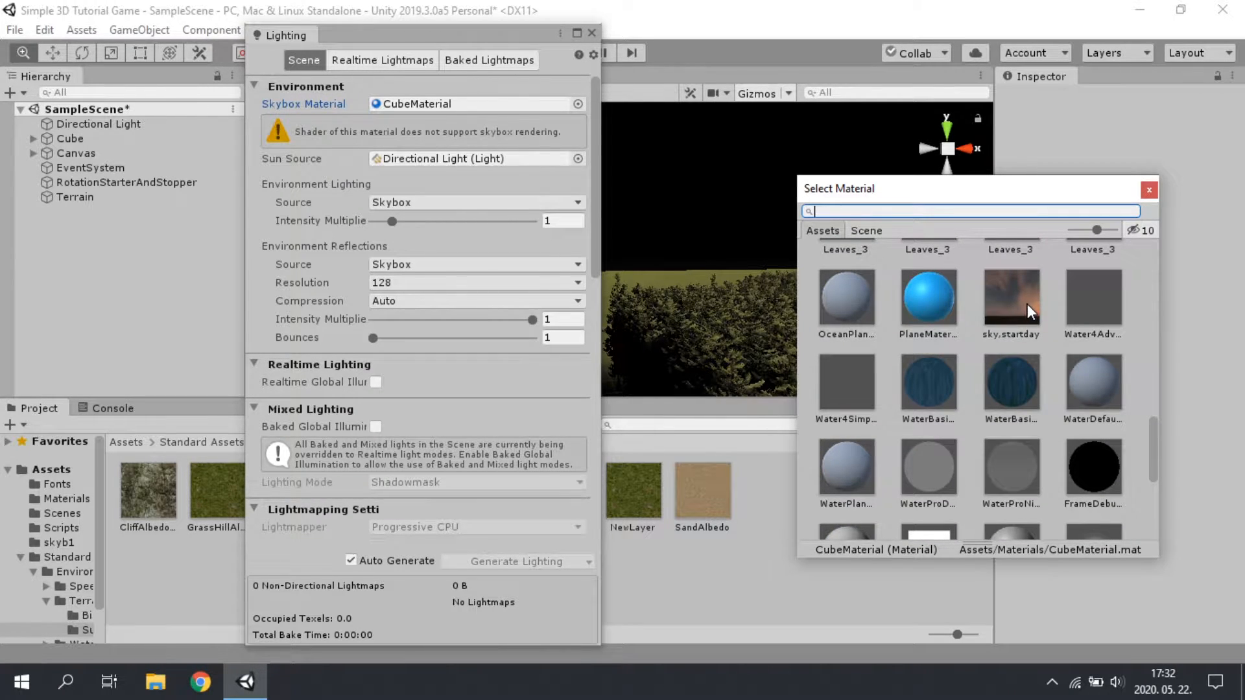
click(1025, 304)
click(1149, 190)
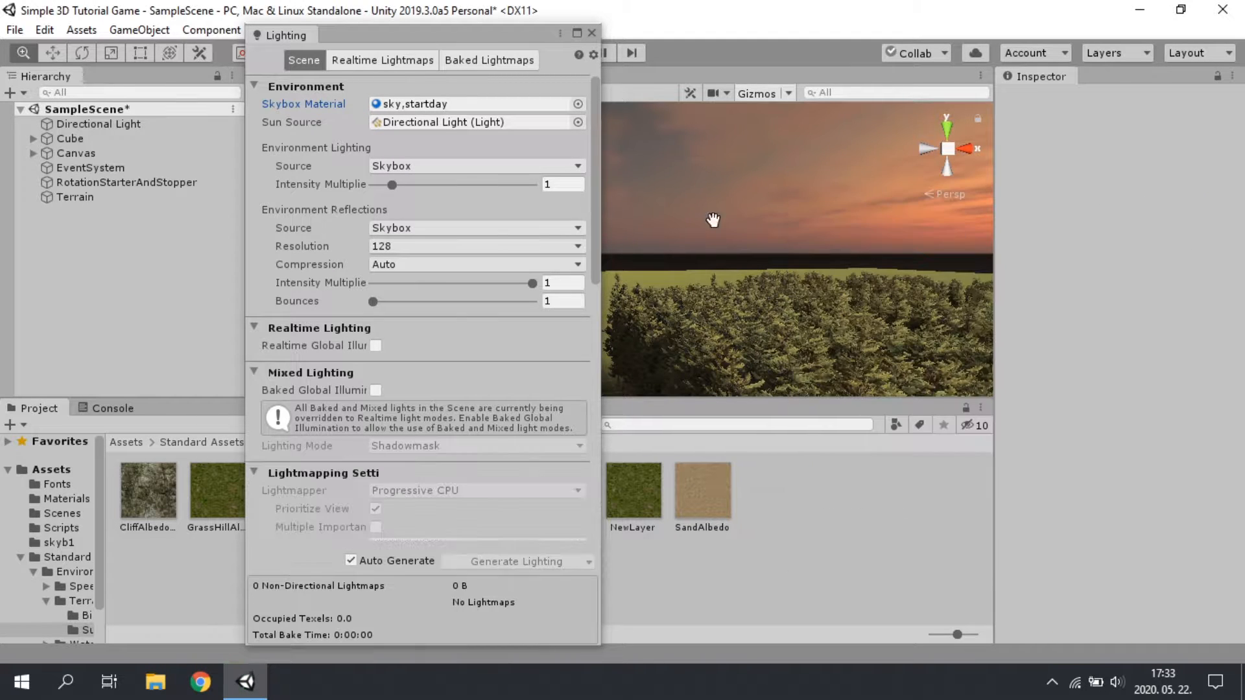
click(591, 33)
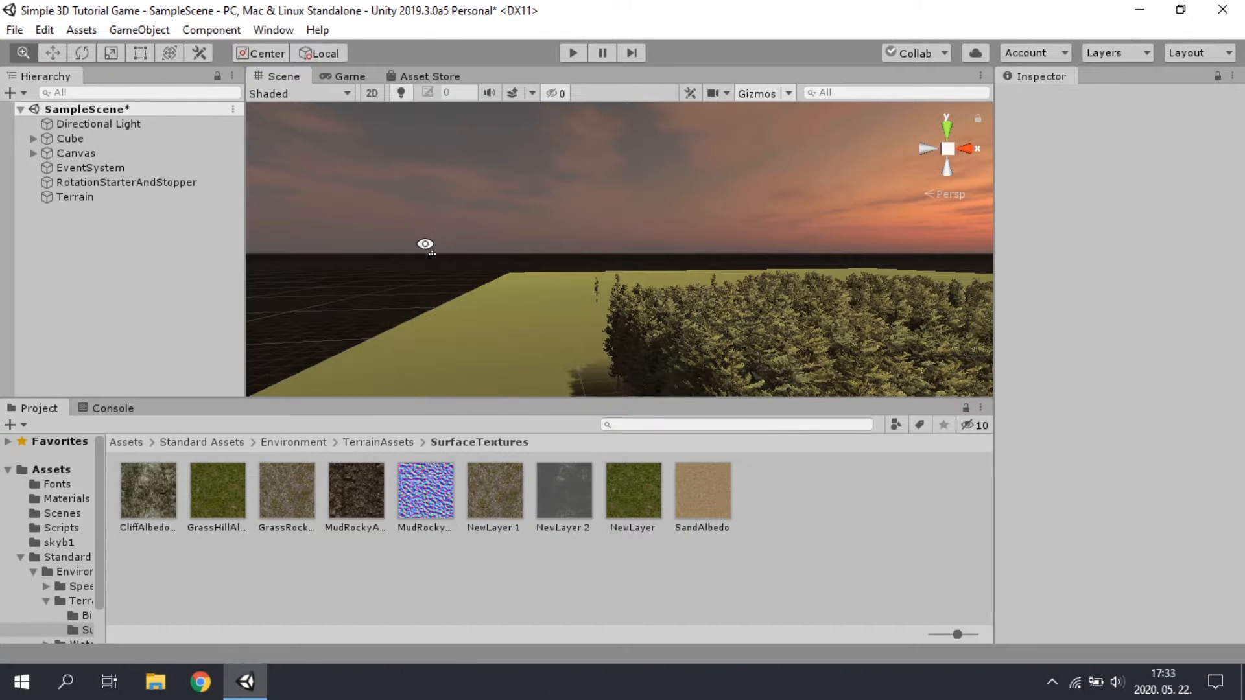
- Examine the new skybox and the terrain from several sides in the Scene view
alt+drag(650, 208, 991, 279)
alt+drag(985, 195, 508, 370)
scroll(736, 275, down, 3)
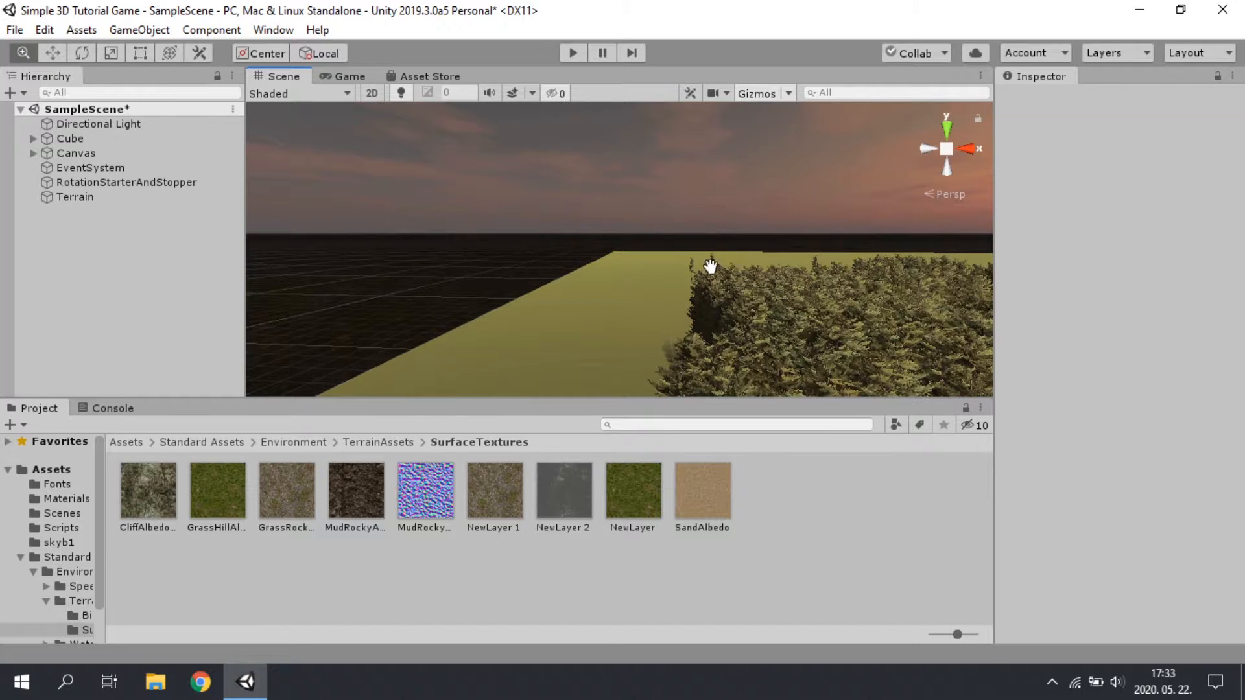
drag(525, 241, 631, 231)
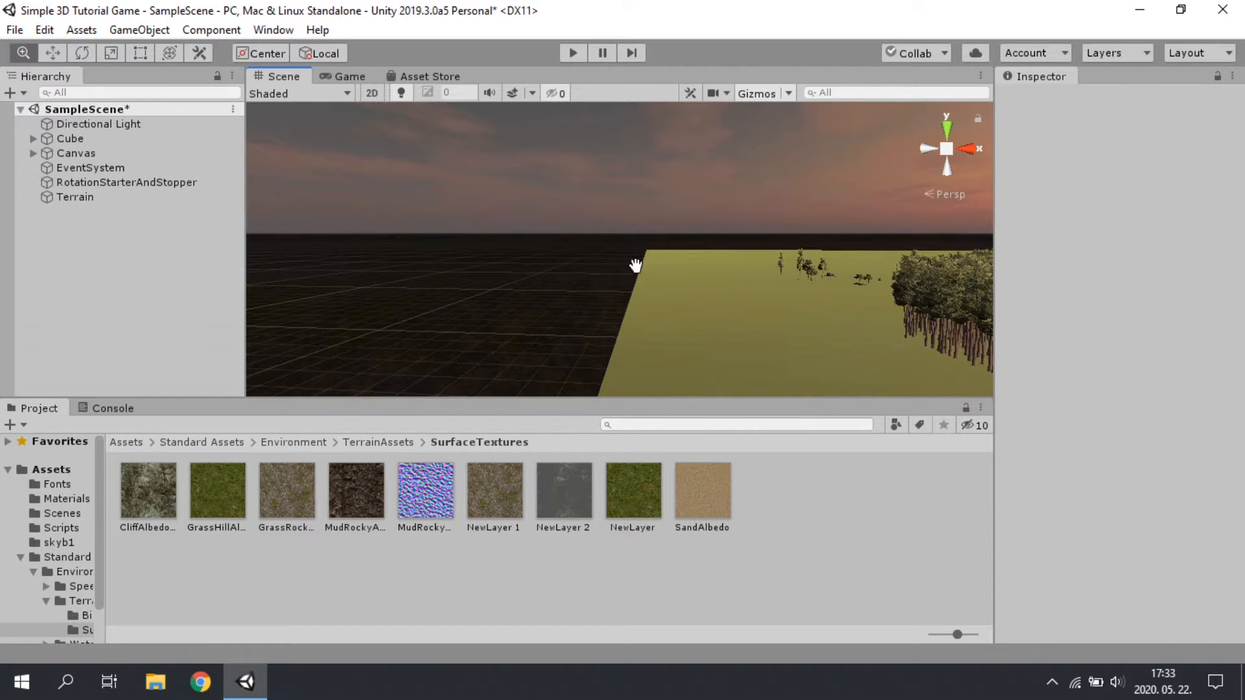
drag(636, 266, 282, 304)
drag(755, 252, 442, 298)
drag(863, 228, 728, 275)
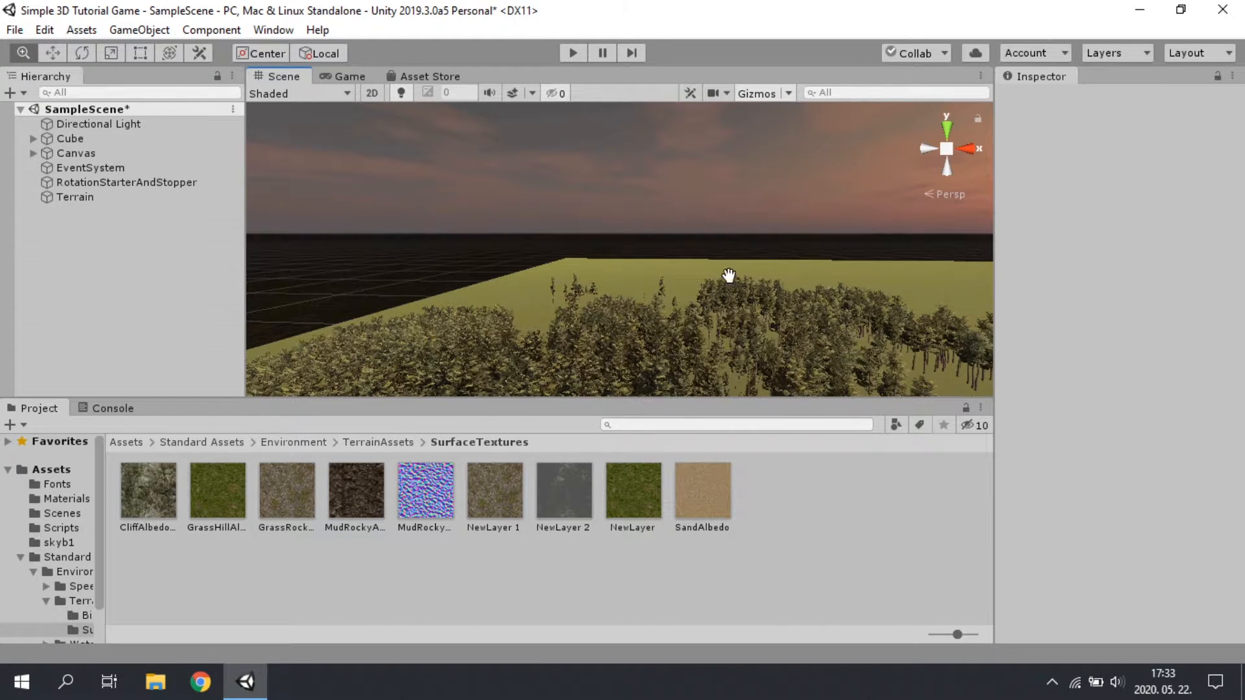
drag(575, 222, 658, 245)
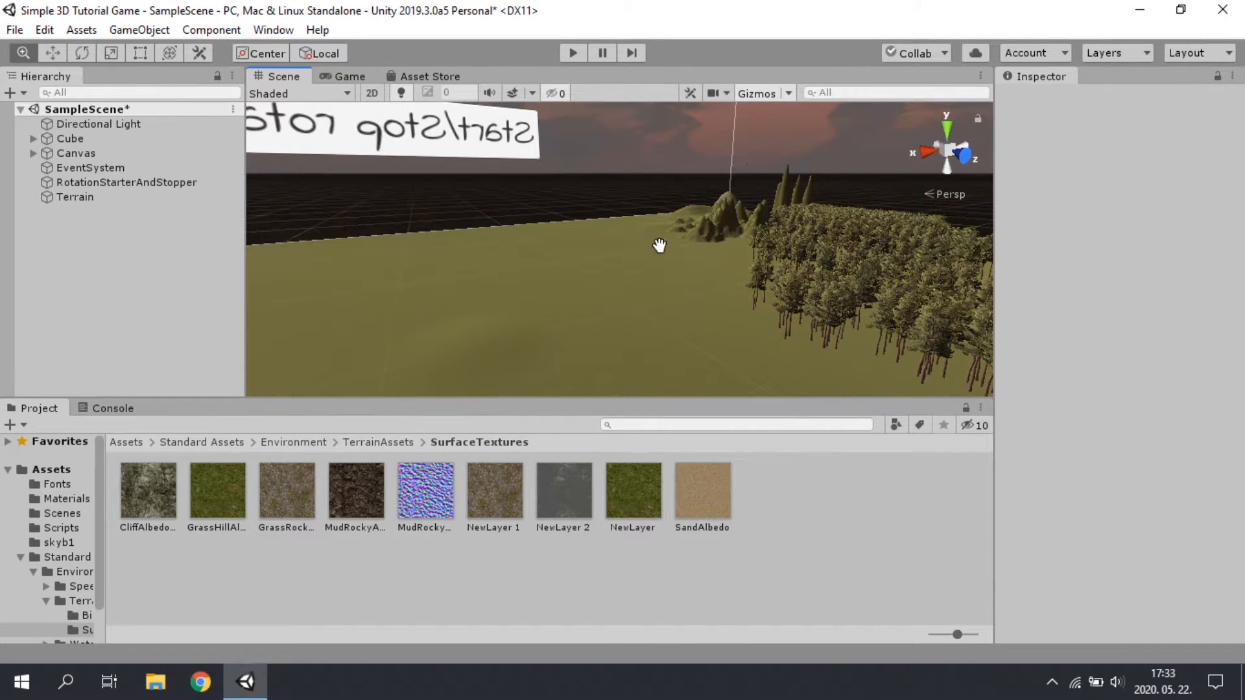
- Raise a row of spiky mountains beside the forest using Raise or Lower Terrain at opacity 50
click(74, 196)
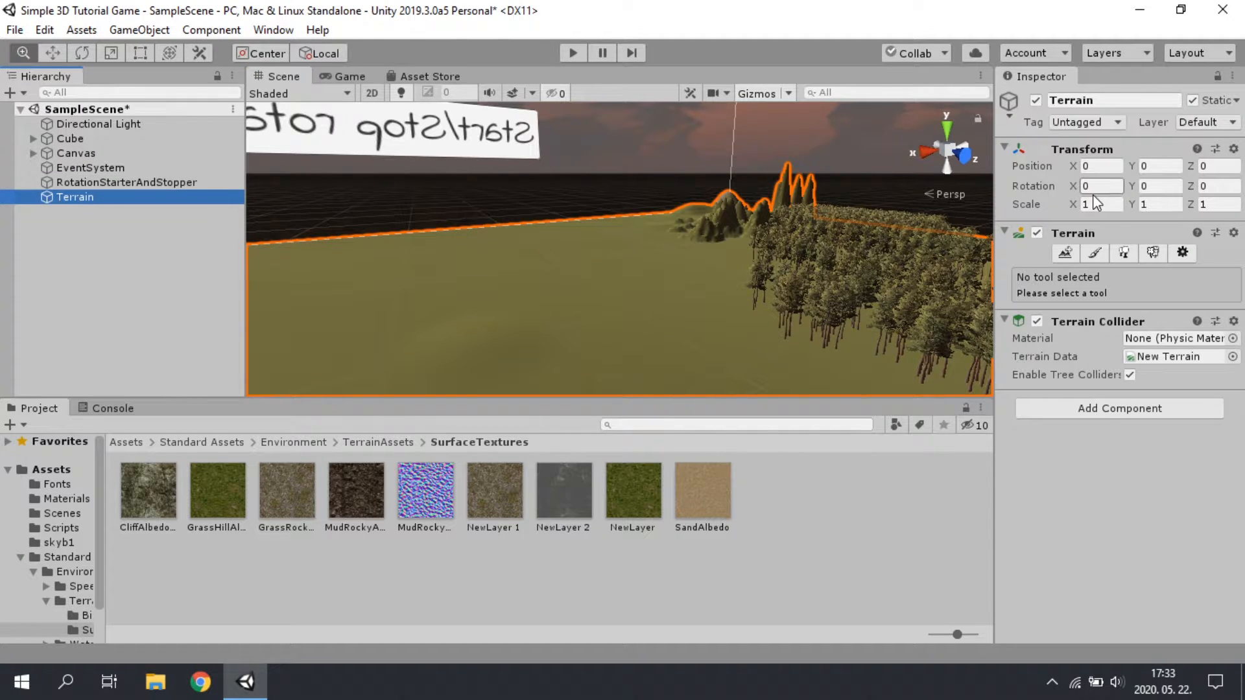
click(1093, 252)
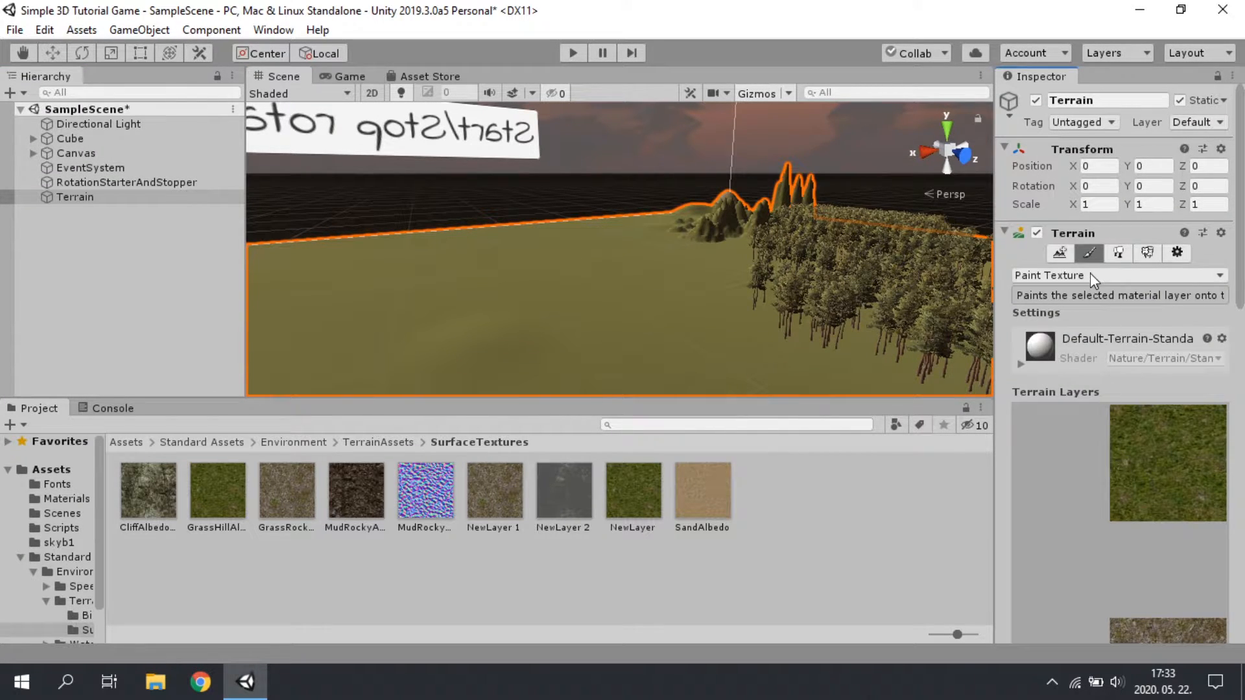
click(1090, 273)
click(1096, 295)
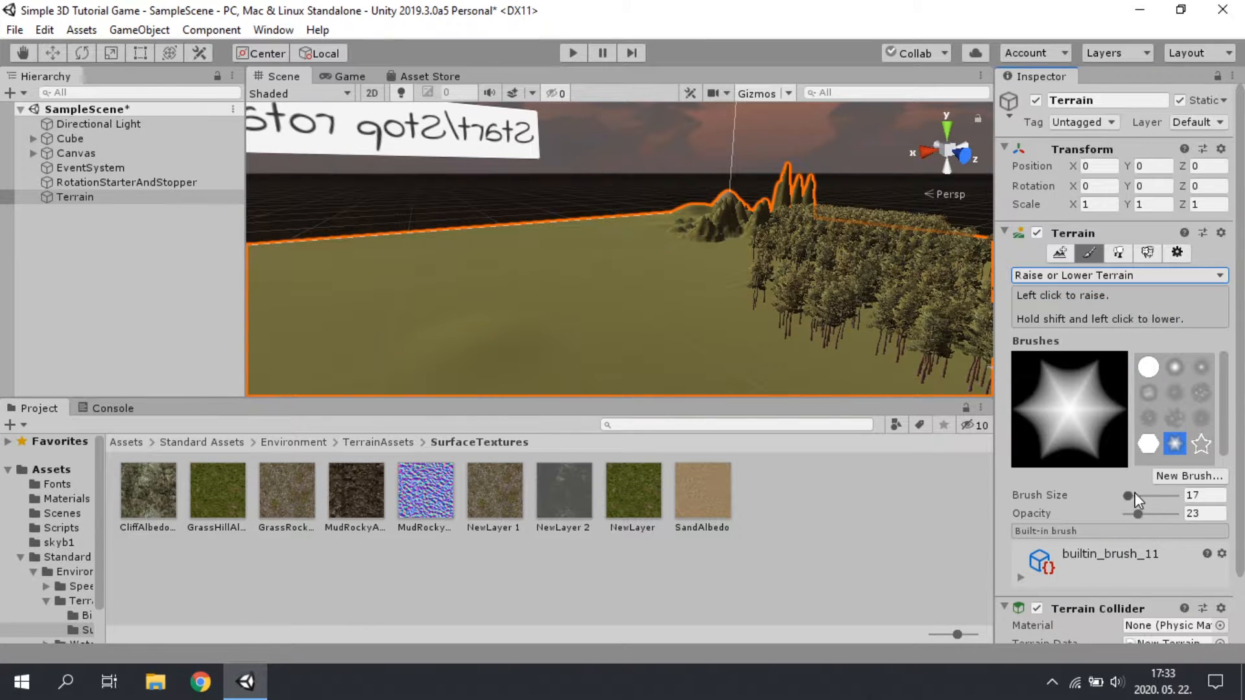
drag(1138, 514, 1151, 513)
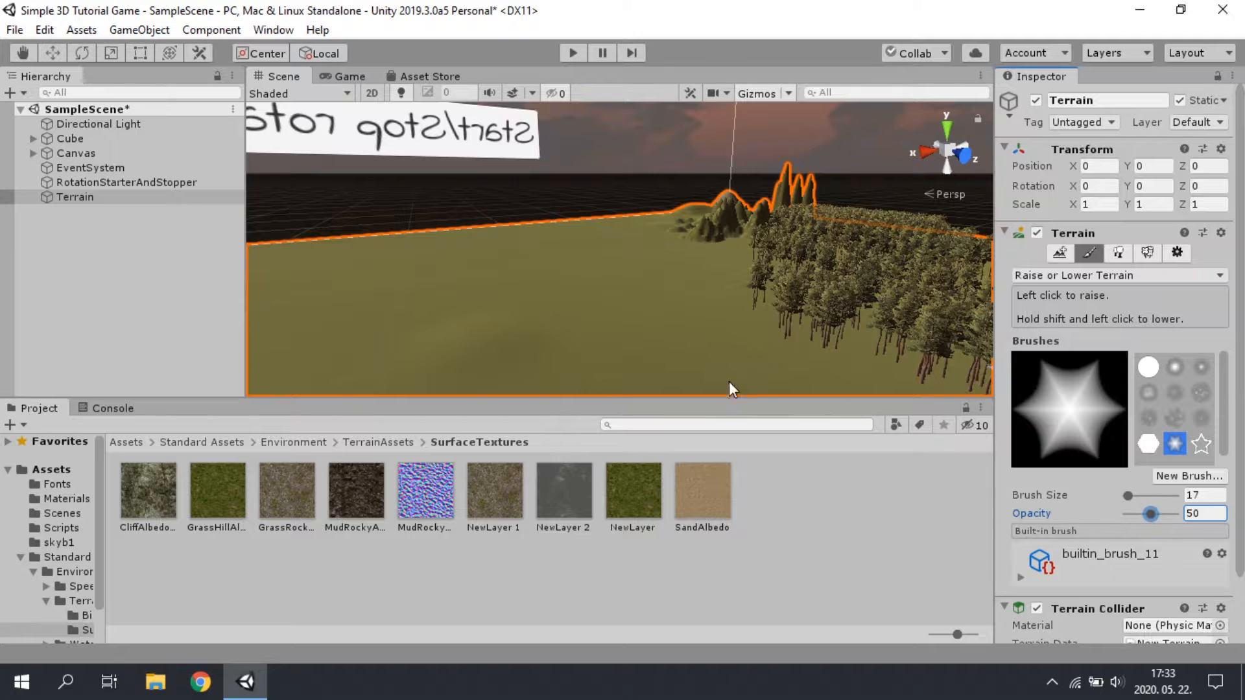
click(618, 282)
click(569, 301)
mouse_move(552, 288)
mouse_down()
mouse_move(654, 265)
mouse_move(593, 251)
mouse_move(442, 284)
mouse_move(495, 262)
mouse_up()
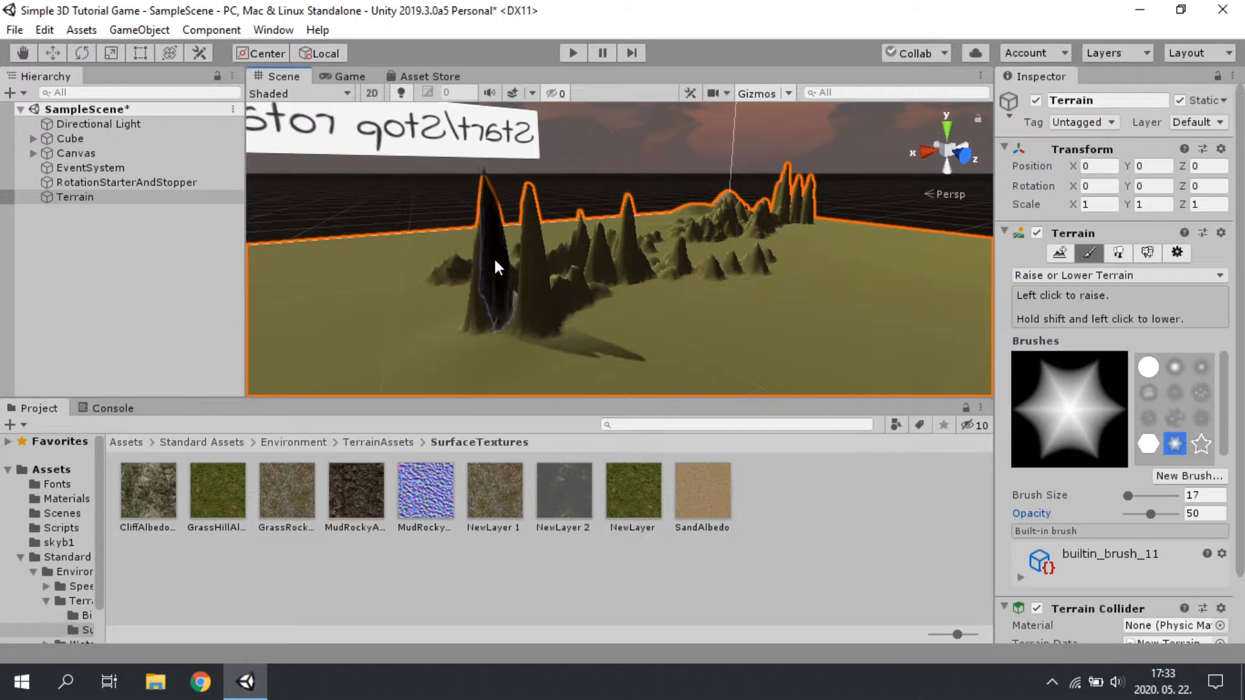
- Paint more hills in front of the new mountains with the Set Height terrain tool at height 196
click(1063, 275)
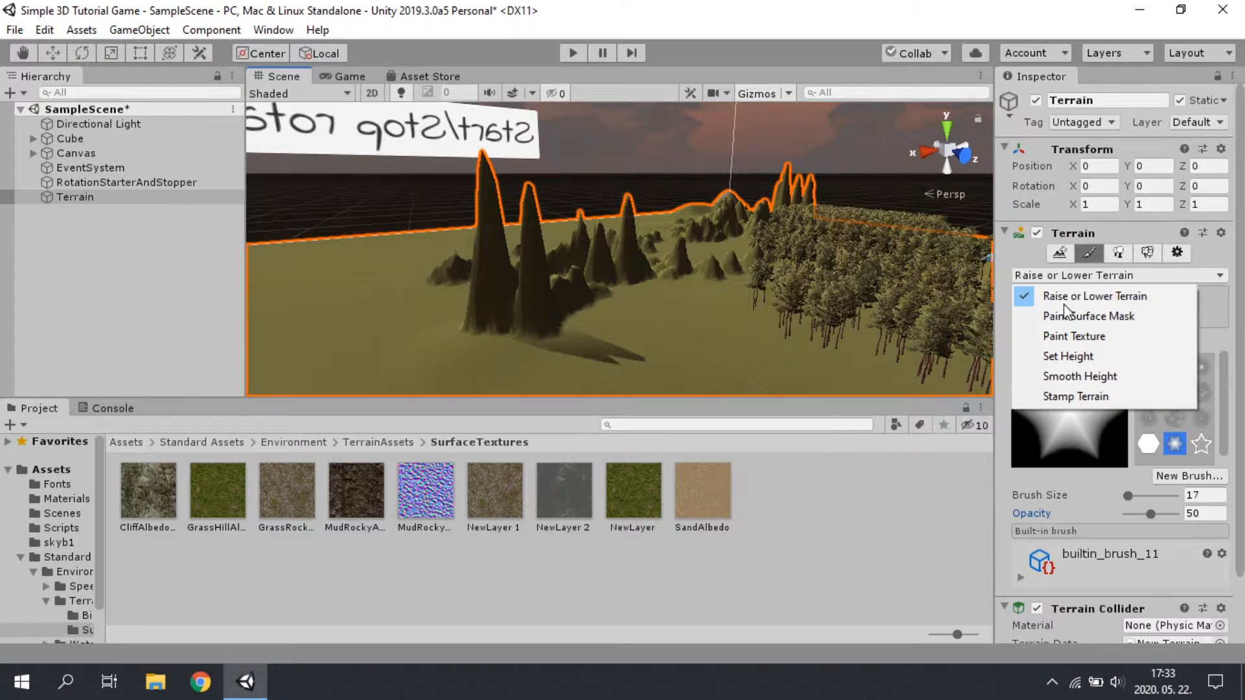
click(1063, 356)
drag(1126, 339, 1141, 339)
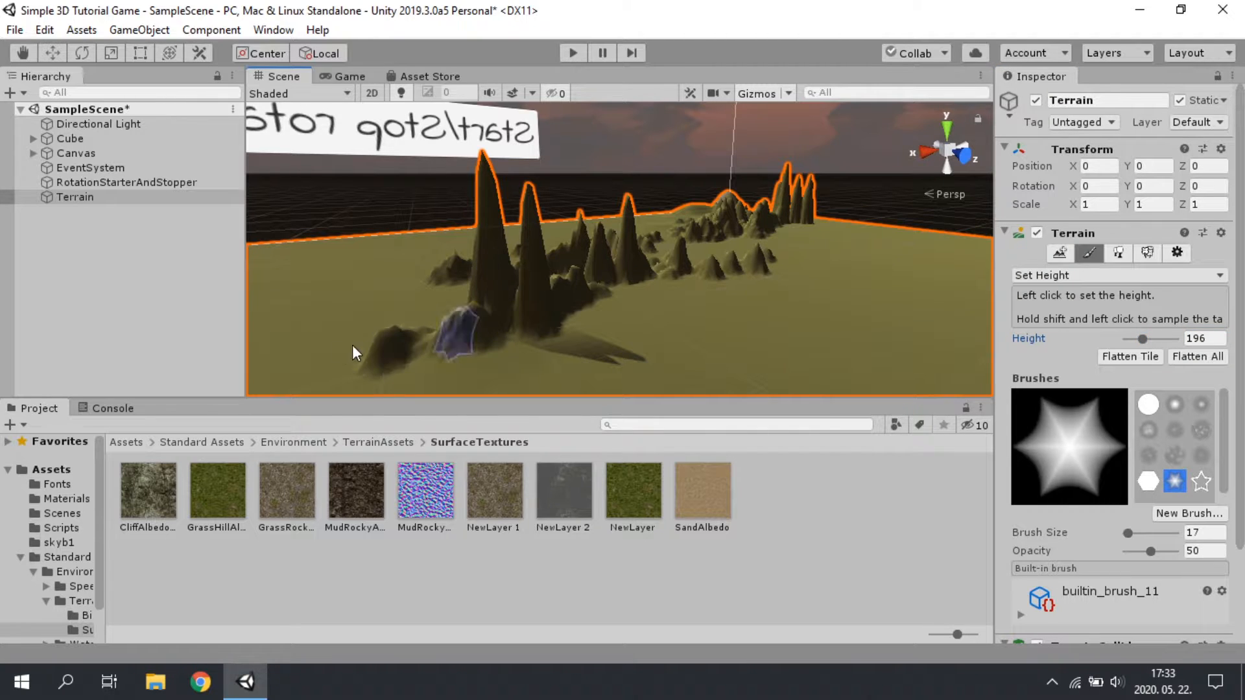
drag(352, 345, 438, 305)
scroll(402, 297, down, 5)
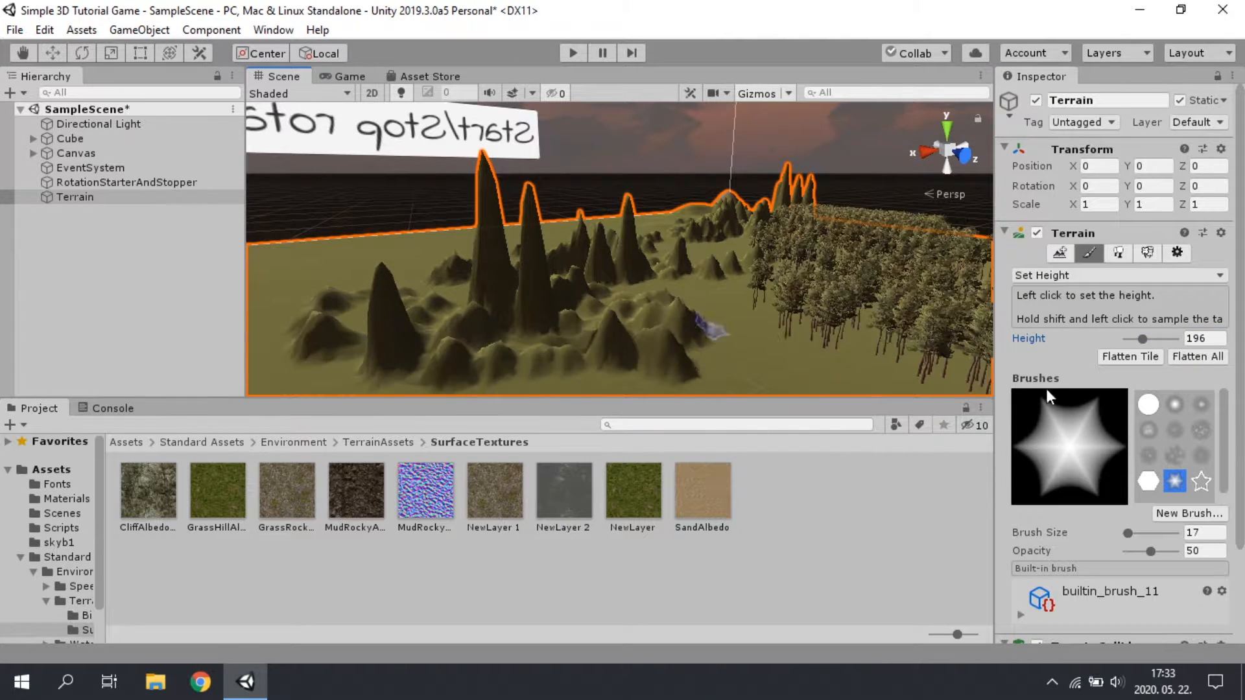
- Activate Create Neighbor Terrains, examine the terrain's outer edges and sand patch, and leave the terrain tool
click(1122, 275)
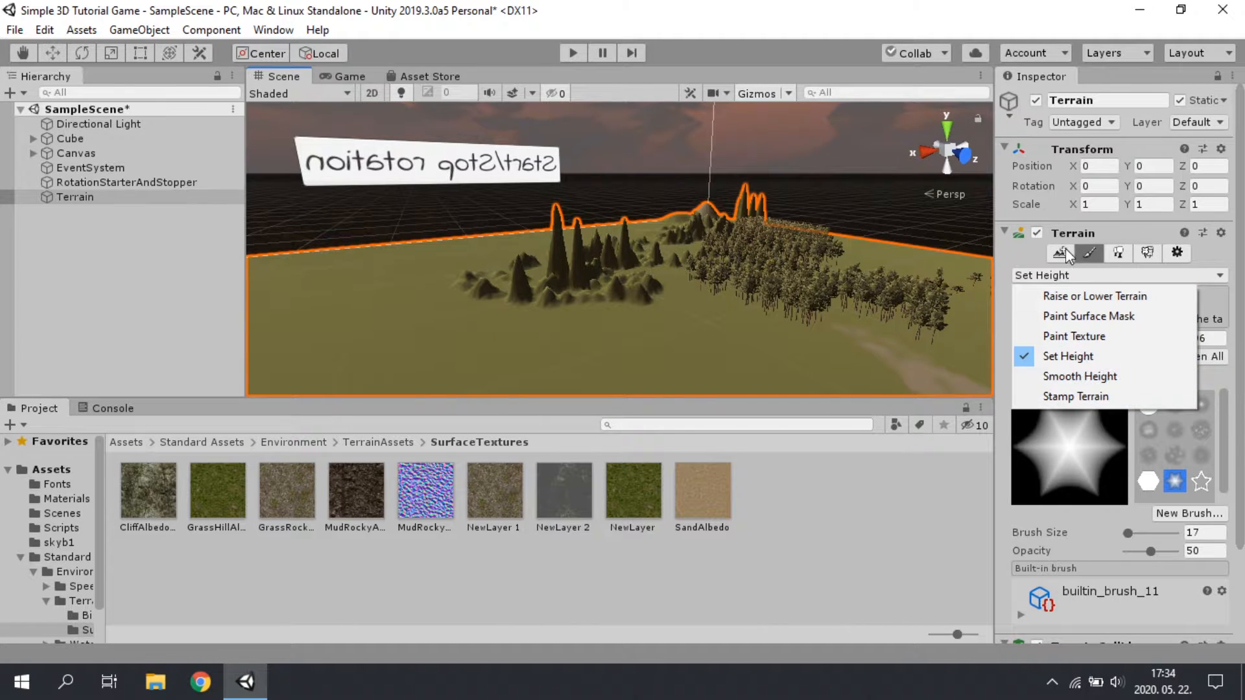
click(1081, 357)
click(1064, 252)
right_drag(771, 282, 1037, 289)
right_drag(719, 278, 926, 280)
scroll(601, 260, down, 3)
scroll(596, 255, up, 4)
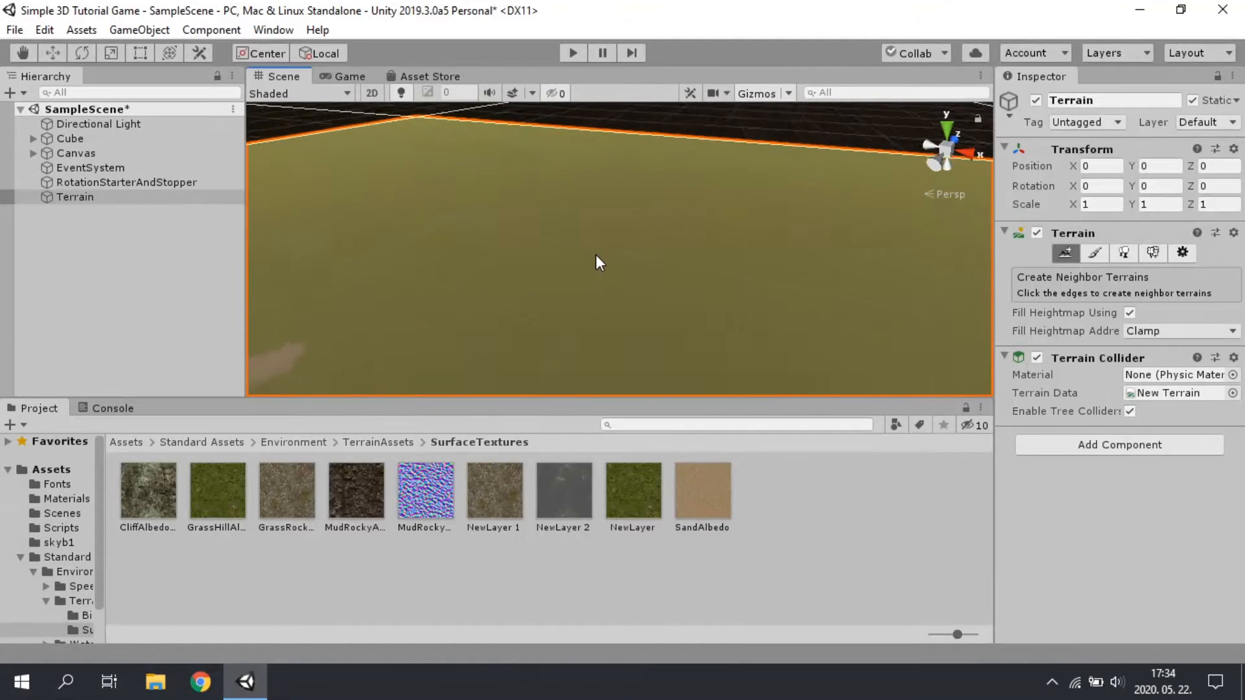
right_drag(608, 252, 322, 188)
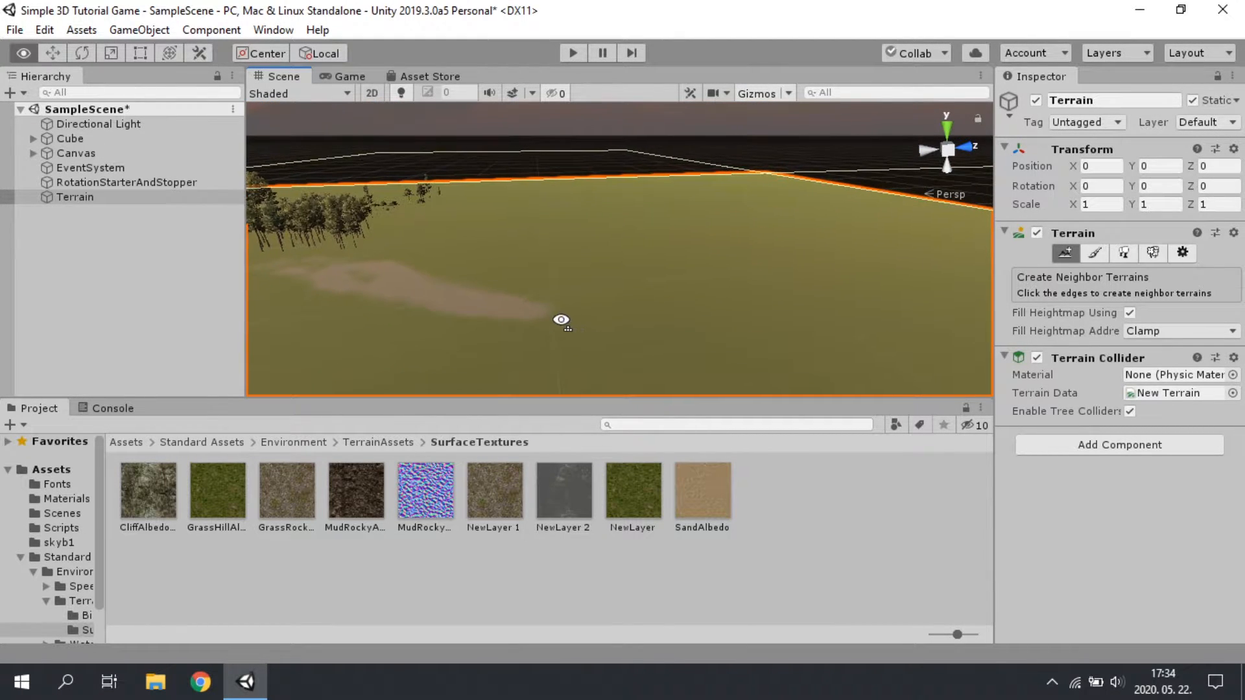
right_drag(559, 320, 507, 263)
click(21, 53)
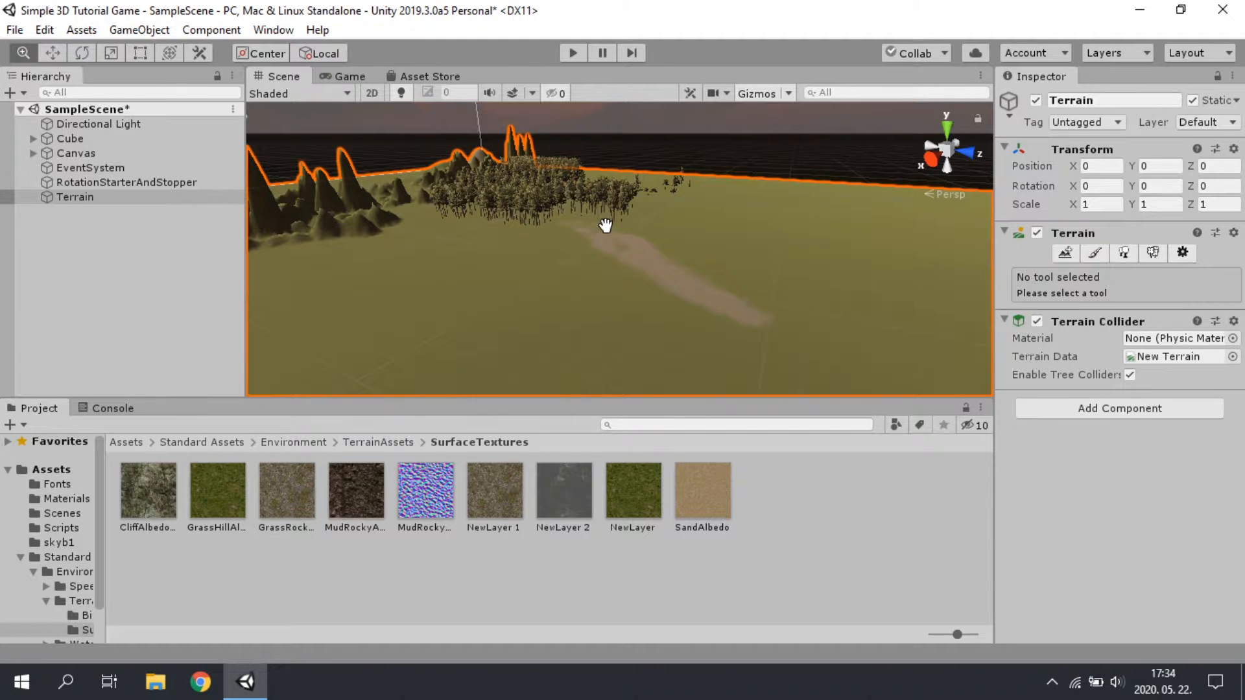
drag(558, 286, 450, 286)
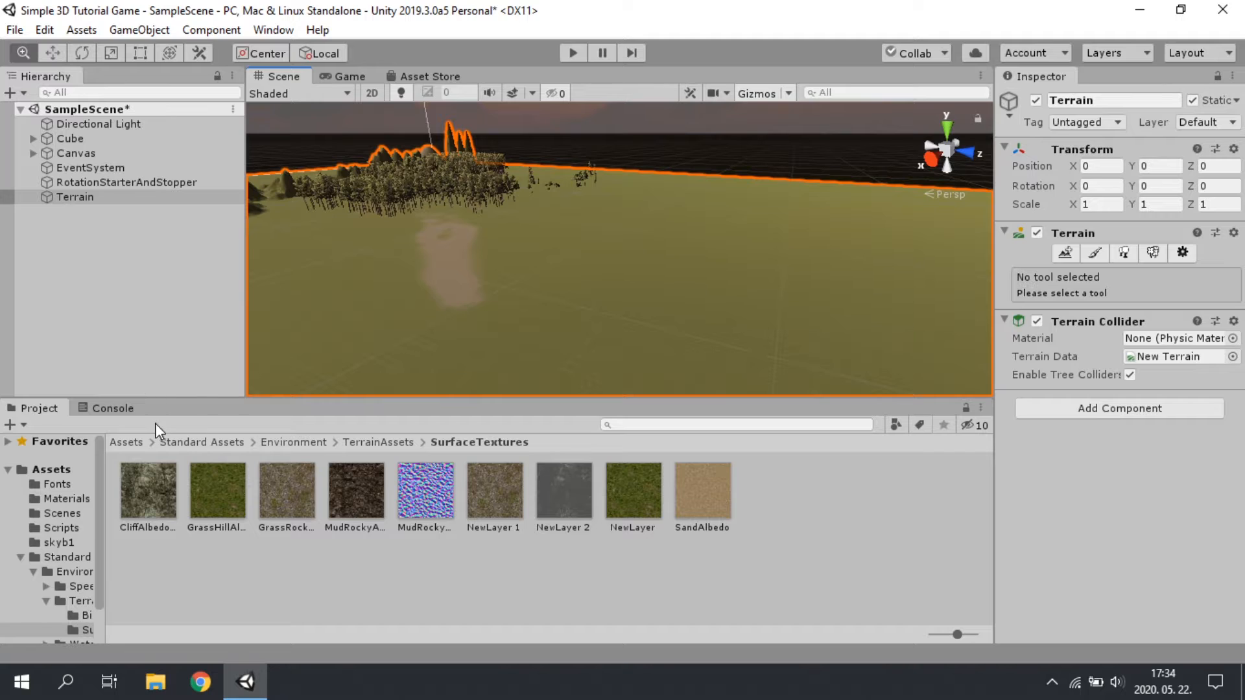
- Show the project's top-level Assets folder and add a Sphere 3D object to the scene
click(35, 466)
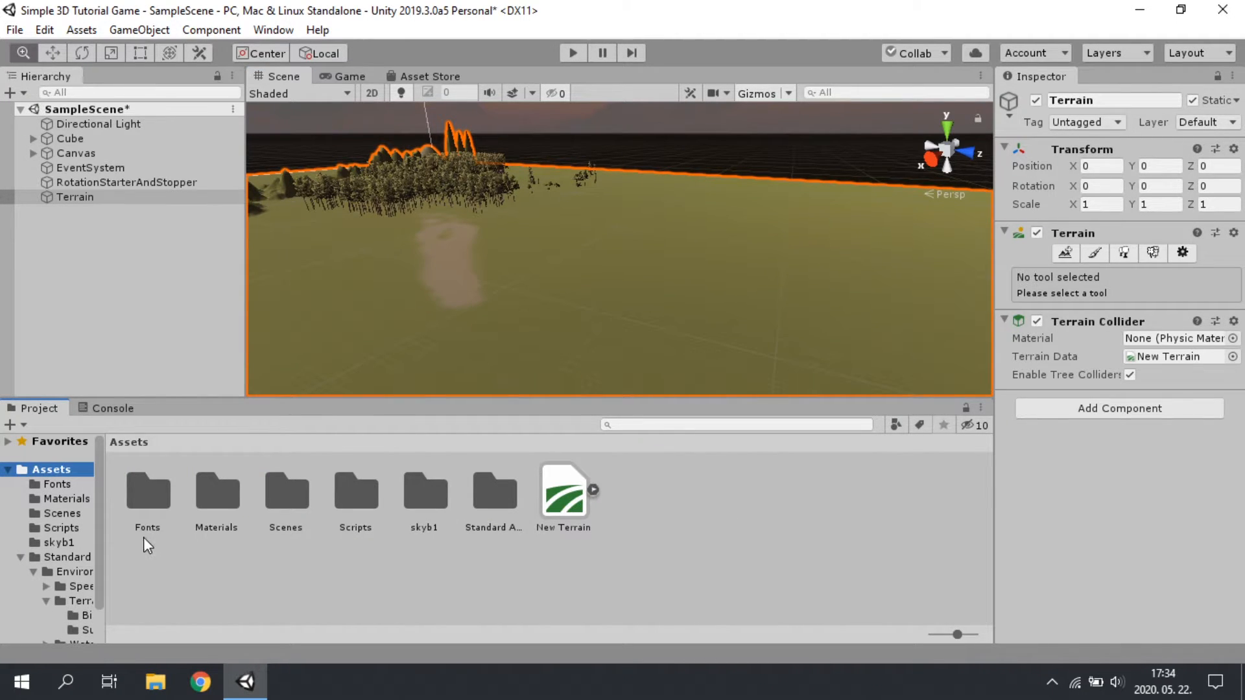
click(62, 220)
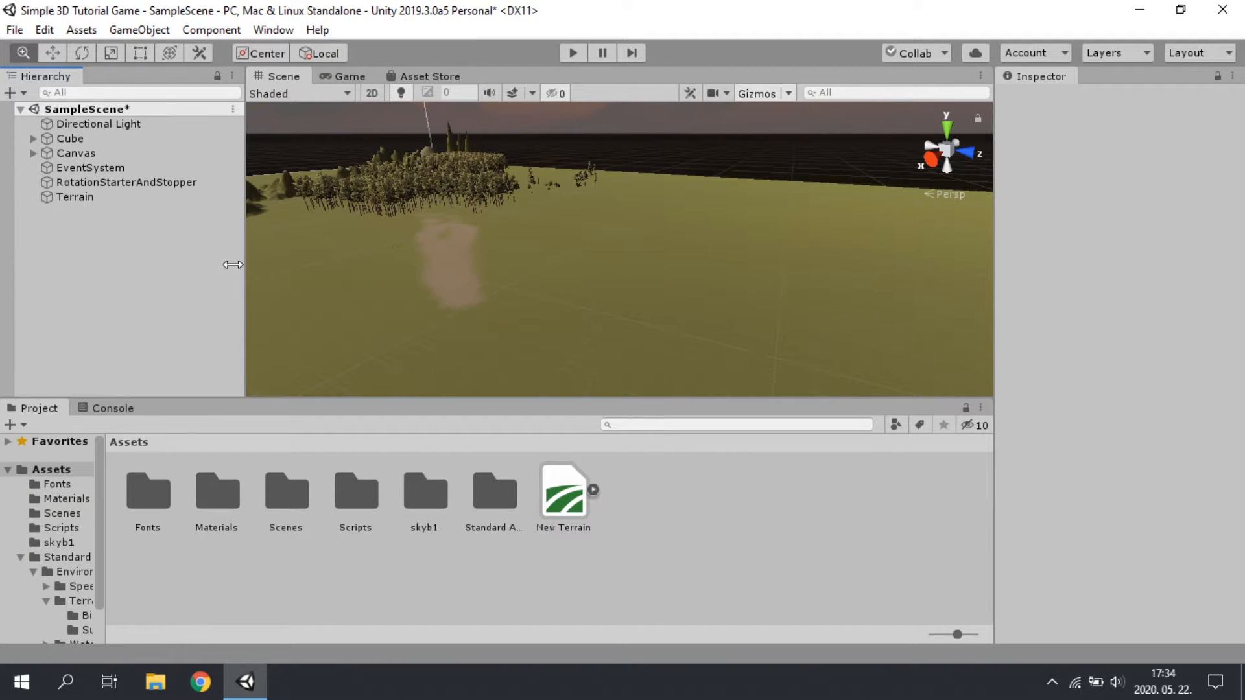
right_click(133, 286)
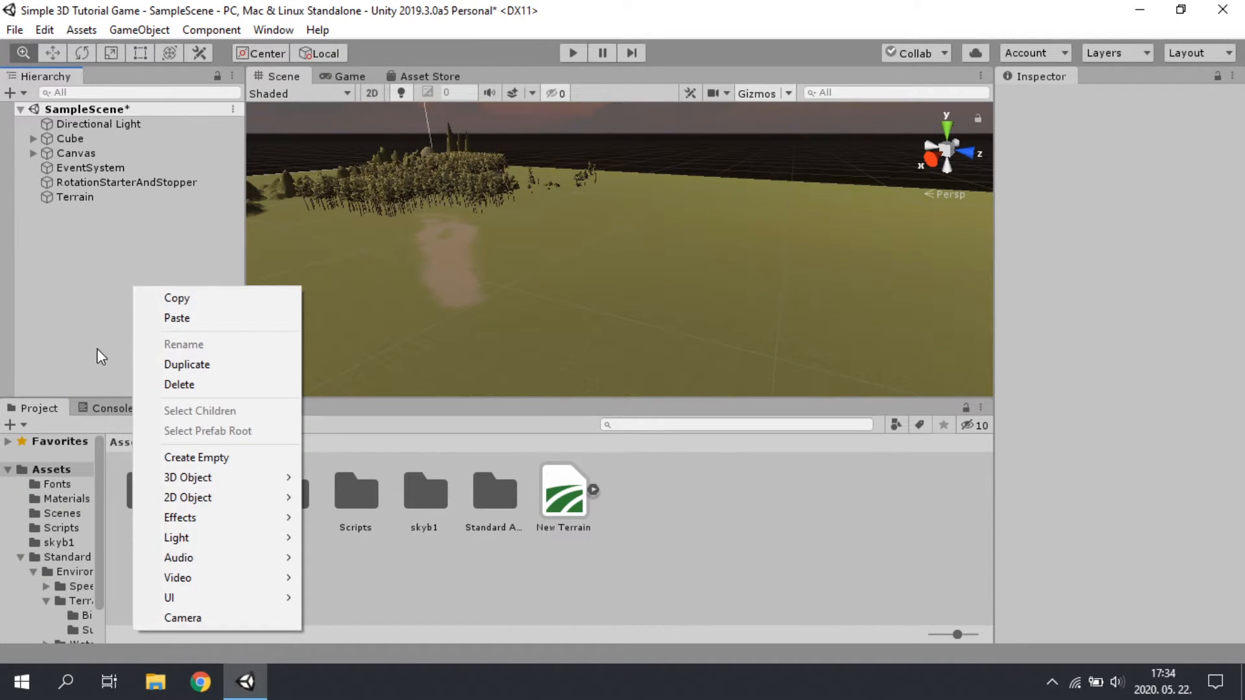
click(73, 356)
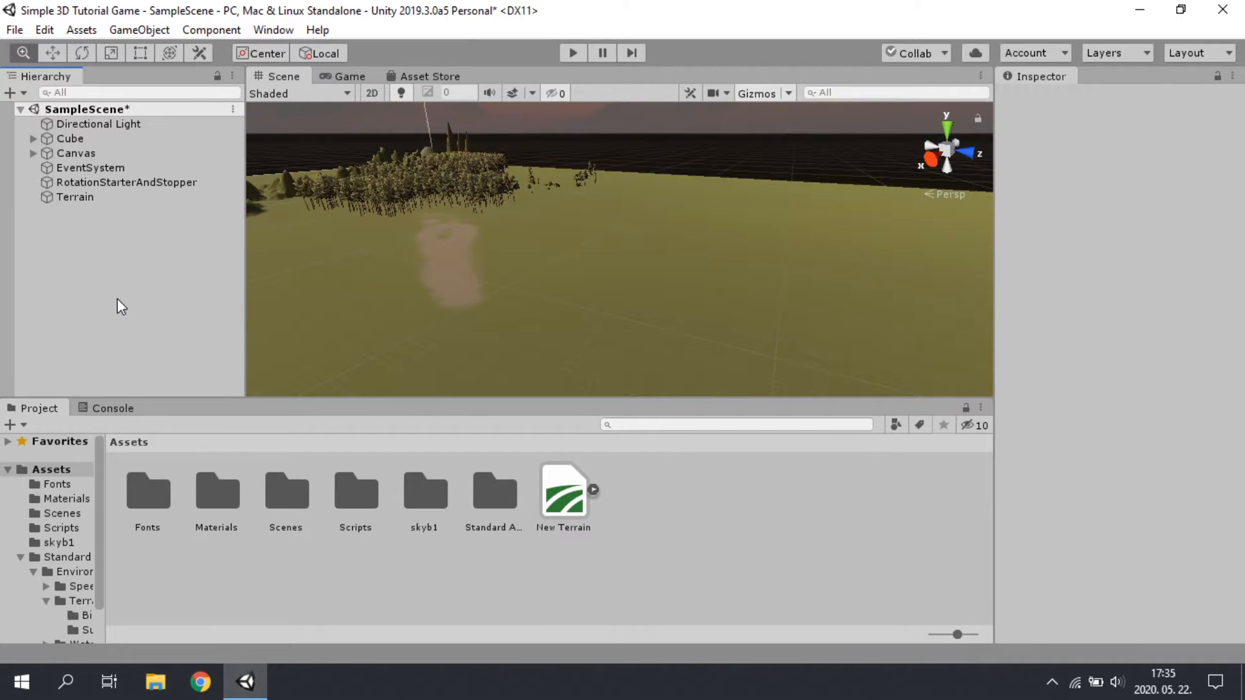
right_click(134, 255)
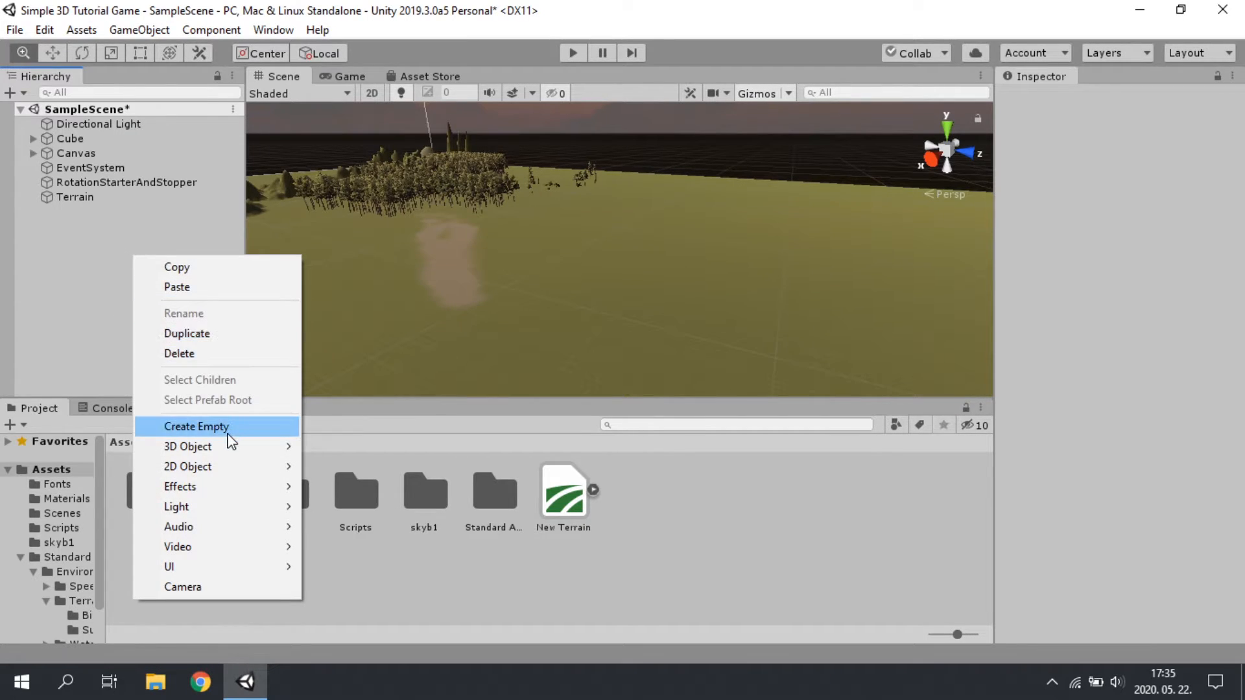
mouse_move(195, 448)
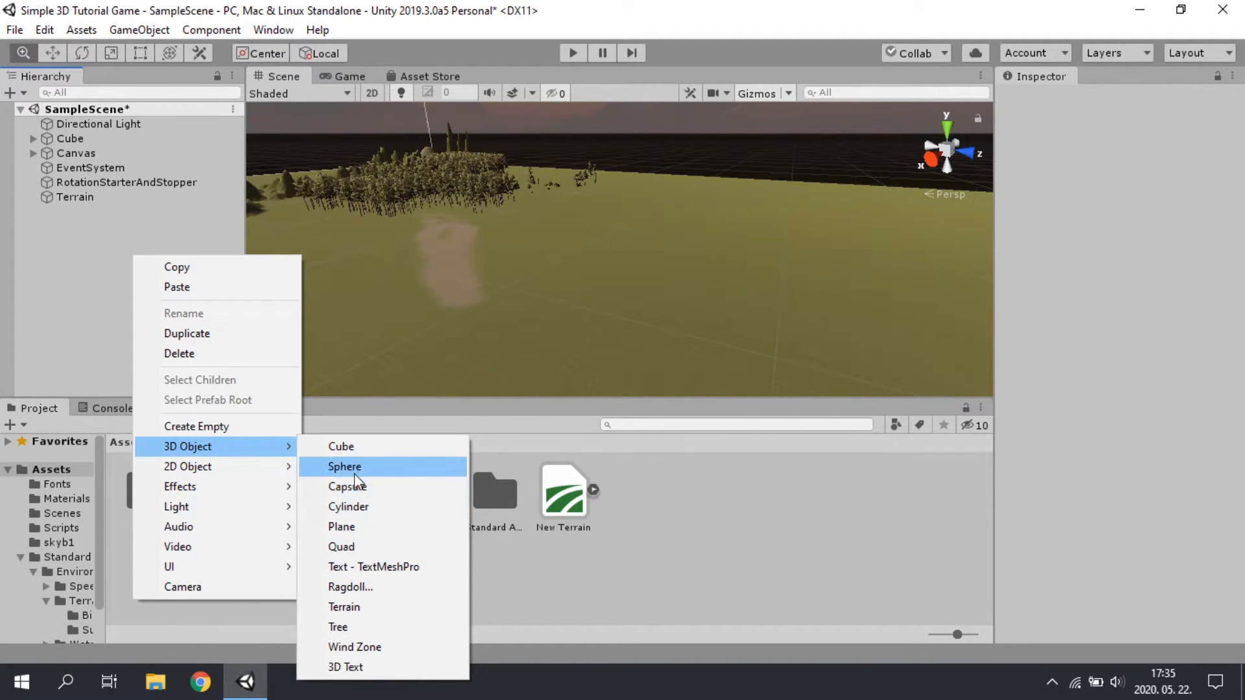
click(382, 475)
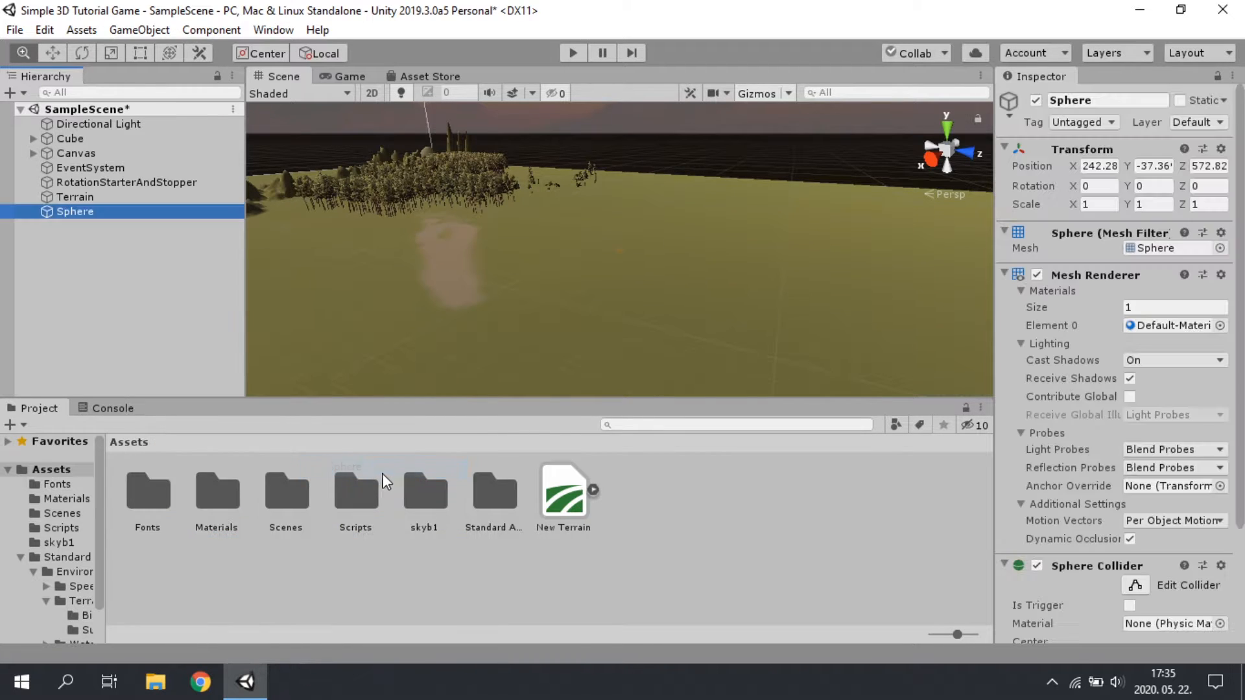
- Set the new sphere's Y position to 0 to match the terrain's base height
double_click(69, 211)
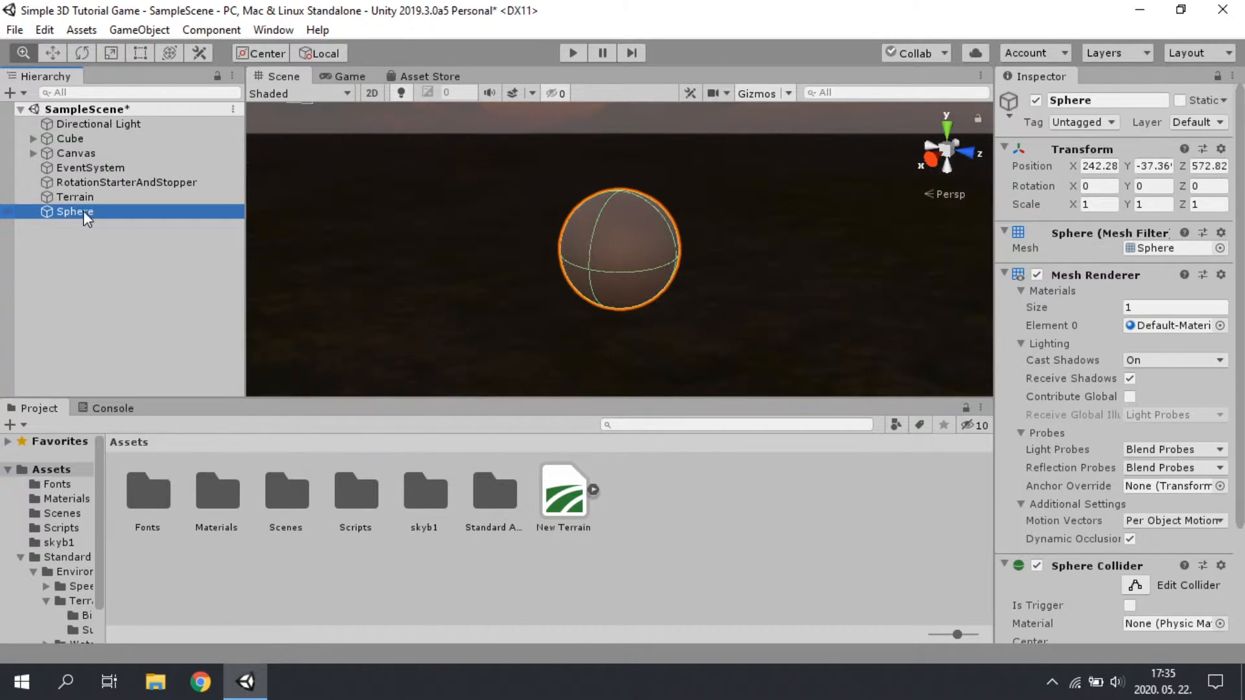
scroll(772, 263, down, 5)
right_drag(750, 256, 604, 275)
scroll(715, 253, down, 3)
drag(717, 249, 681, 370)
scroll(625, 250, down, 4)
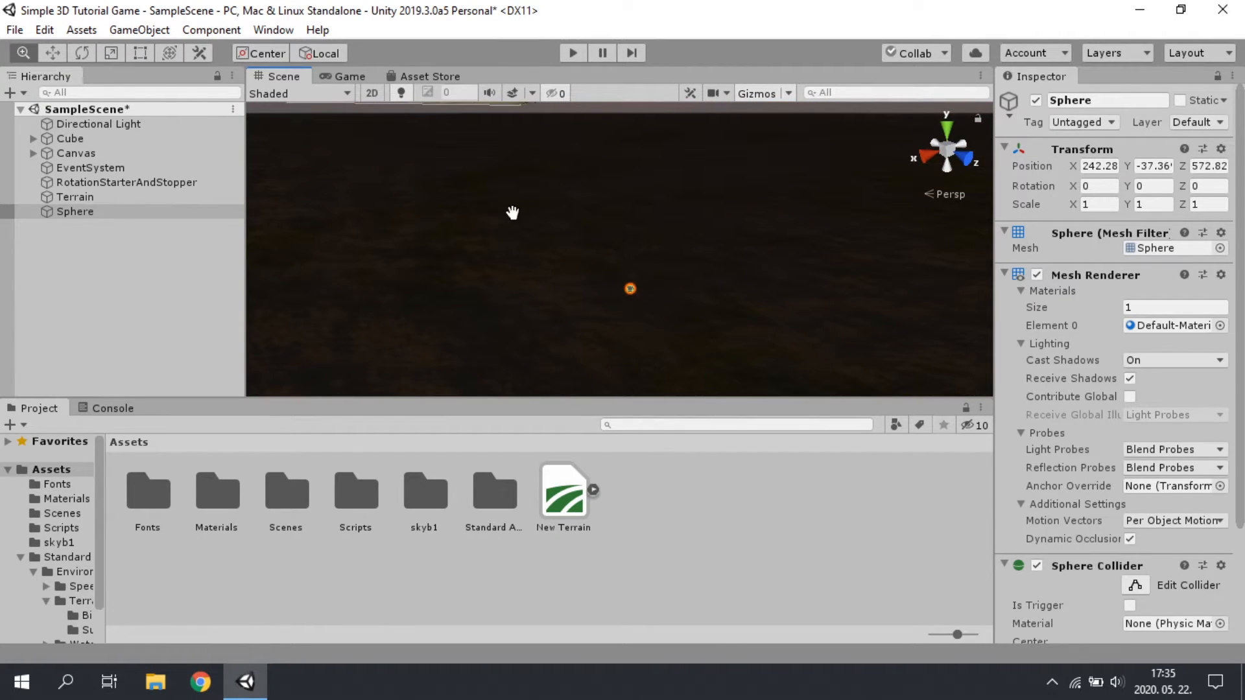
click(85, 198)
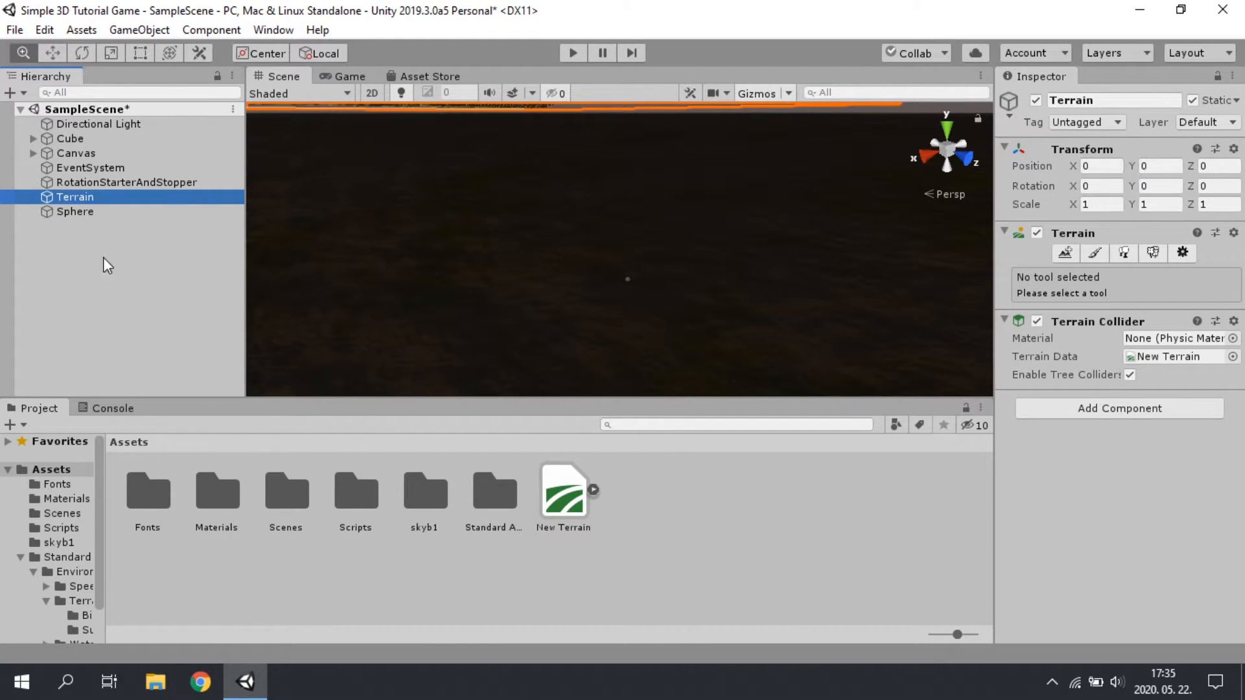
click(83, 211)
click(1152, 166)
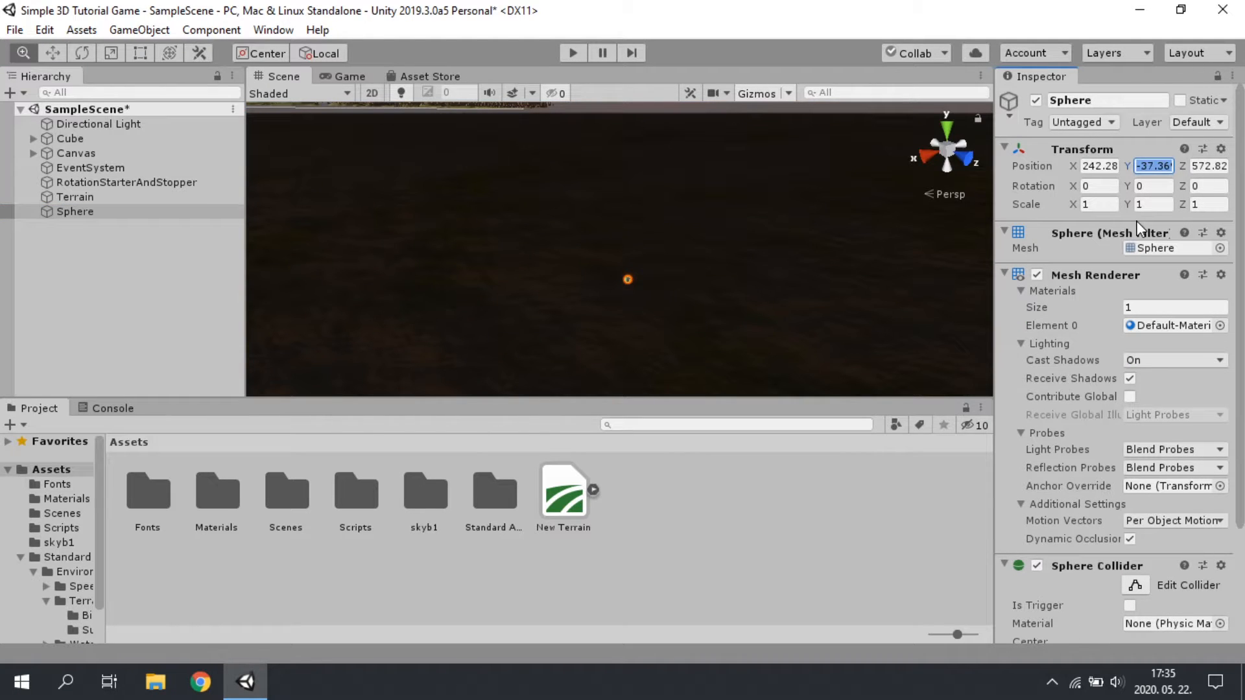
text(0)
key(Return)
key(f)
scroll(509, 267, up, 10)
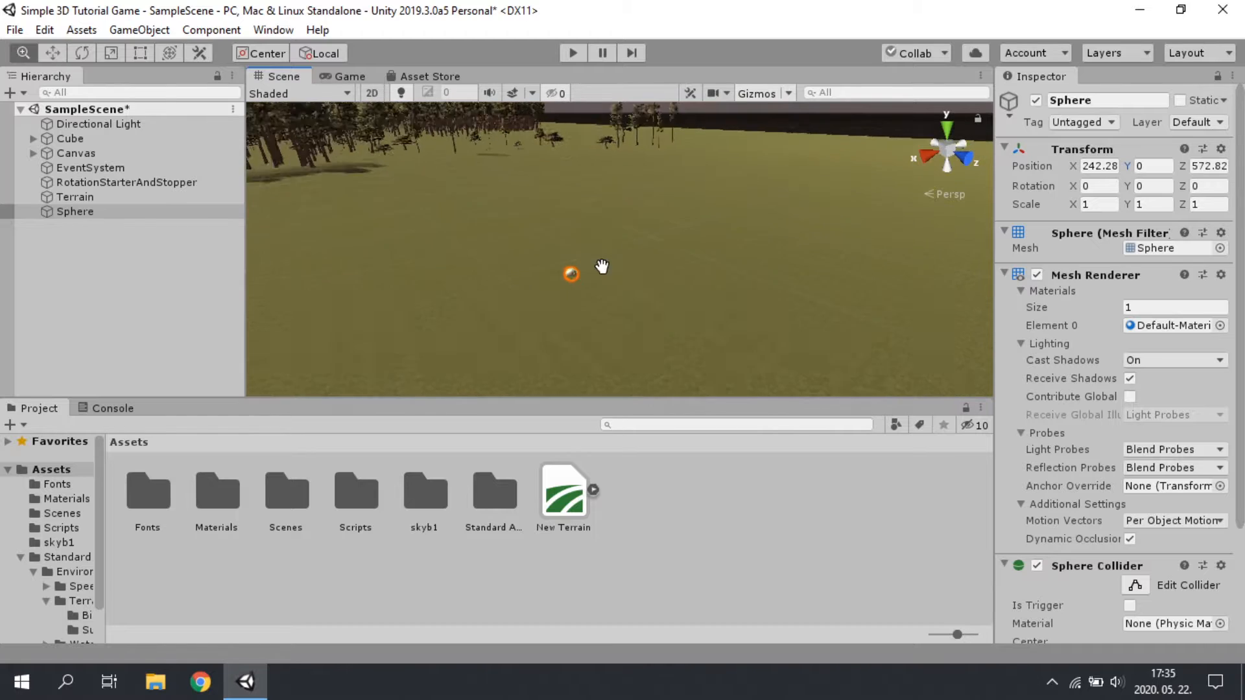
- Set the sphere's scale to 8 on X, Y and Z
right_drag(616, 283, 333, 350)
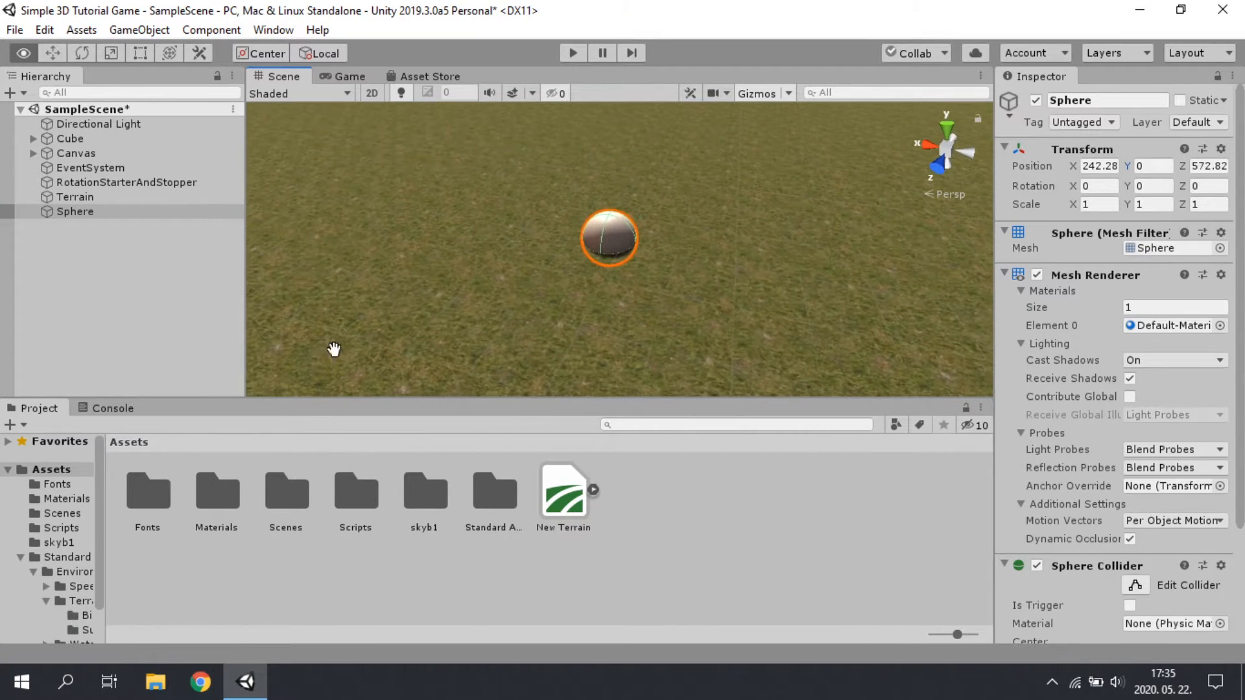
right_drag(550, 289, 958, 284)
click(1098, 204)
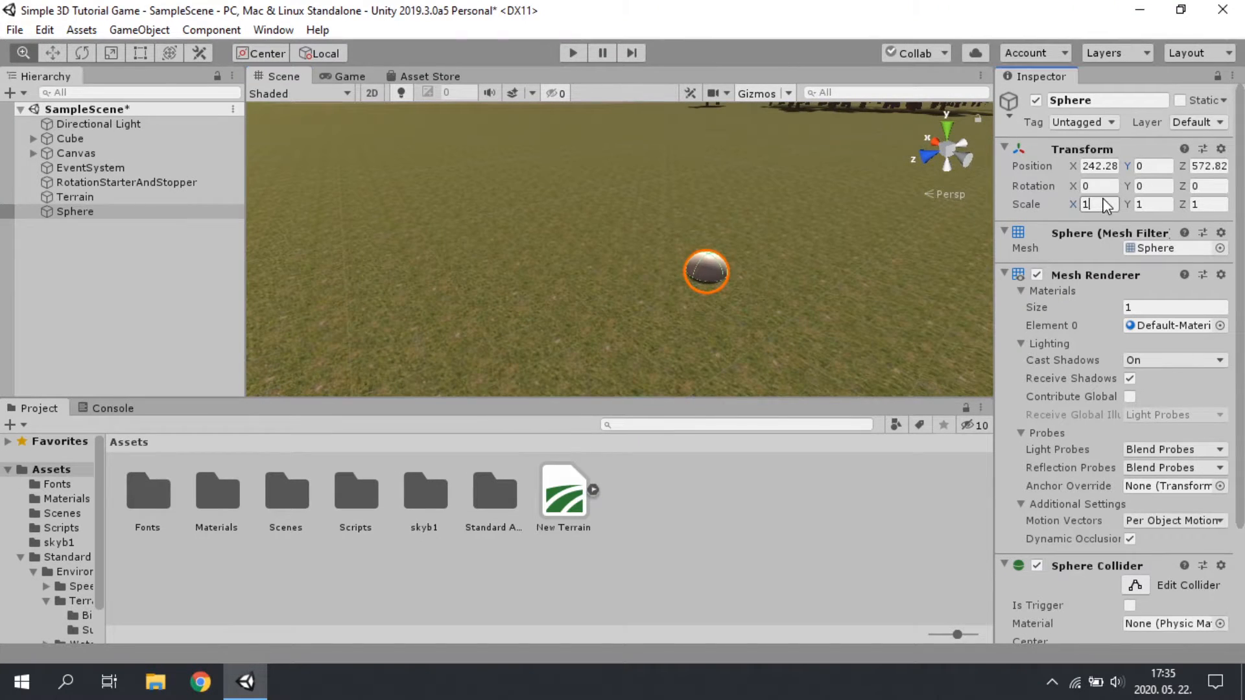
text(8)
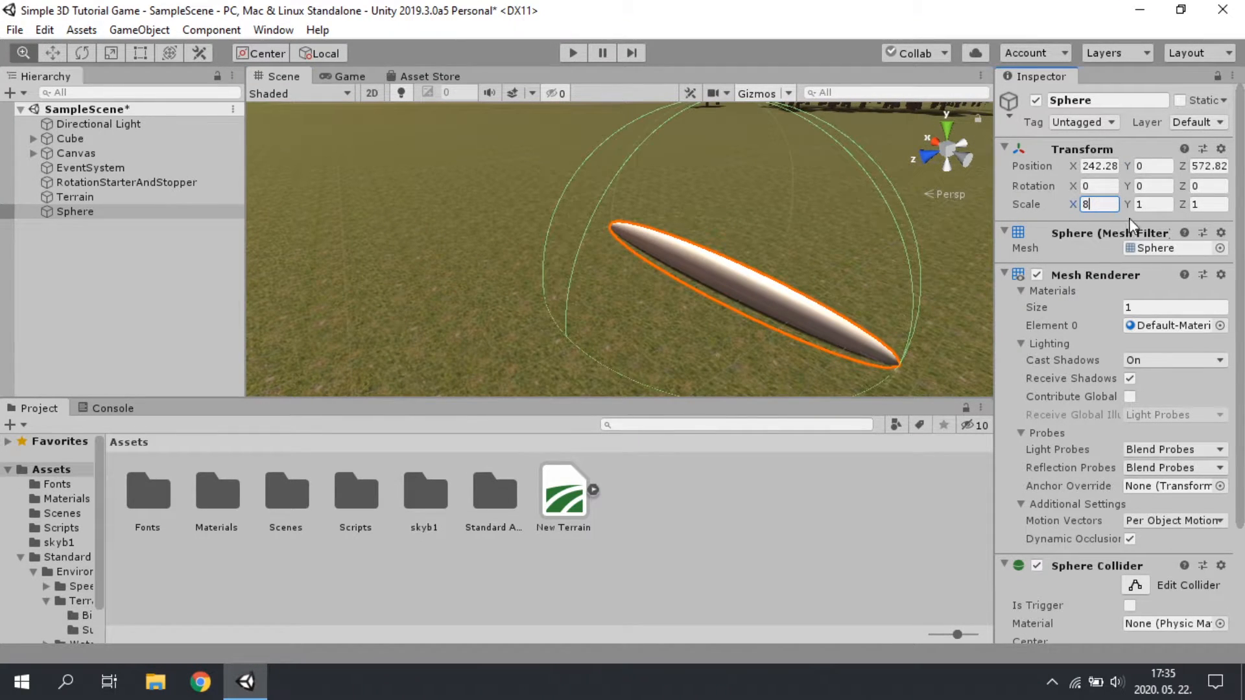
click(1144, 204)
text(8)
click(1196, 205)
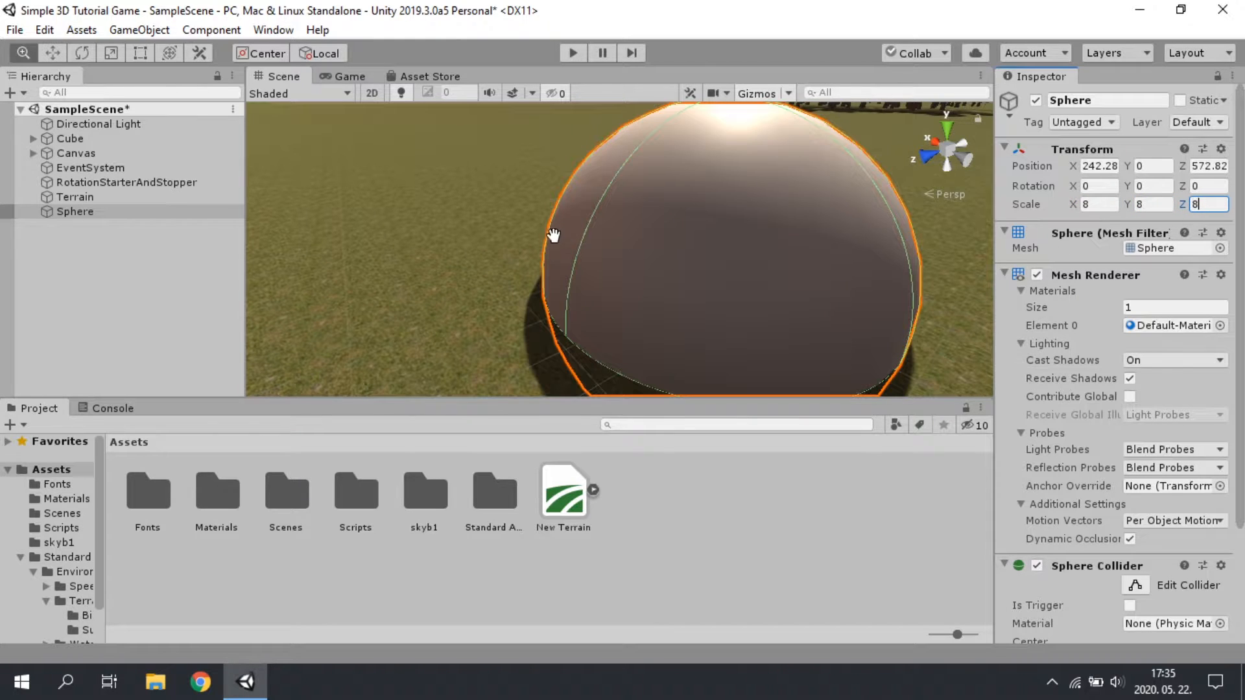
- Raise the sphere above the terrain to a Y position of 7.66
drag(553, 235, 402, 259)
scroll(405, 258, down, 1)
right_drag(422, 258, 292, 237)
scroll(422, 216, down, 2)
right_drag(597, 226, 468, 184)
drag(723, 306, 683, 262)
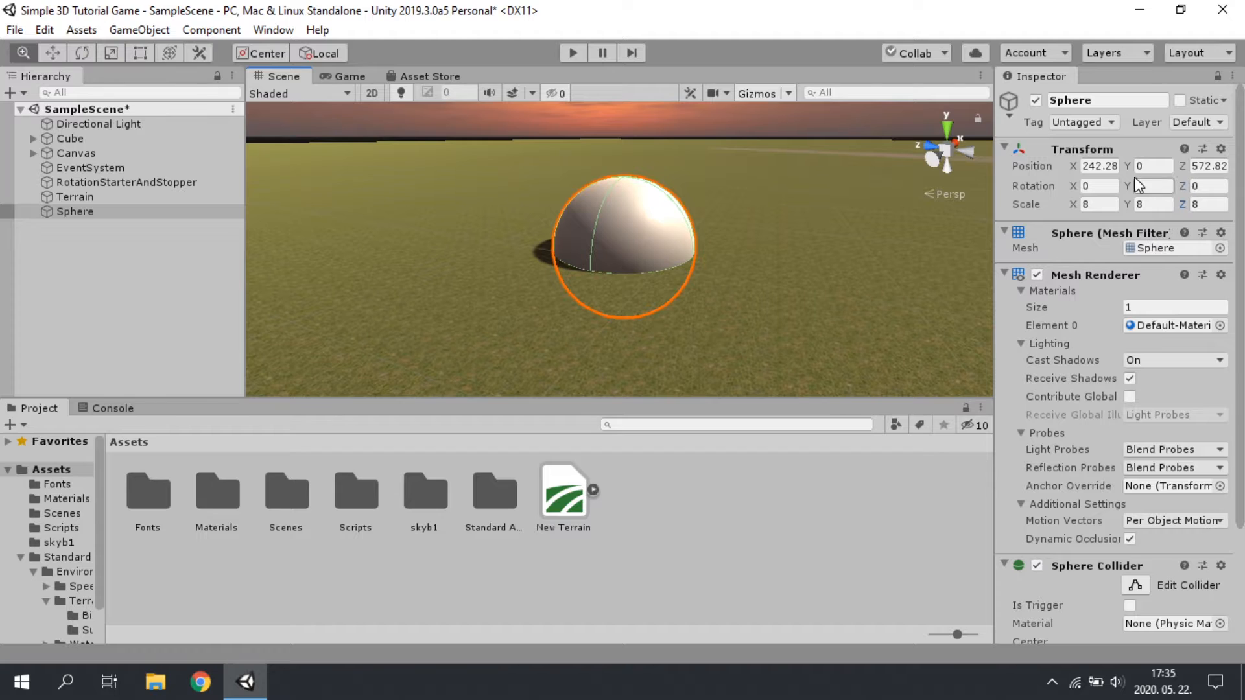
drag(1126, 166, 123, 196)
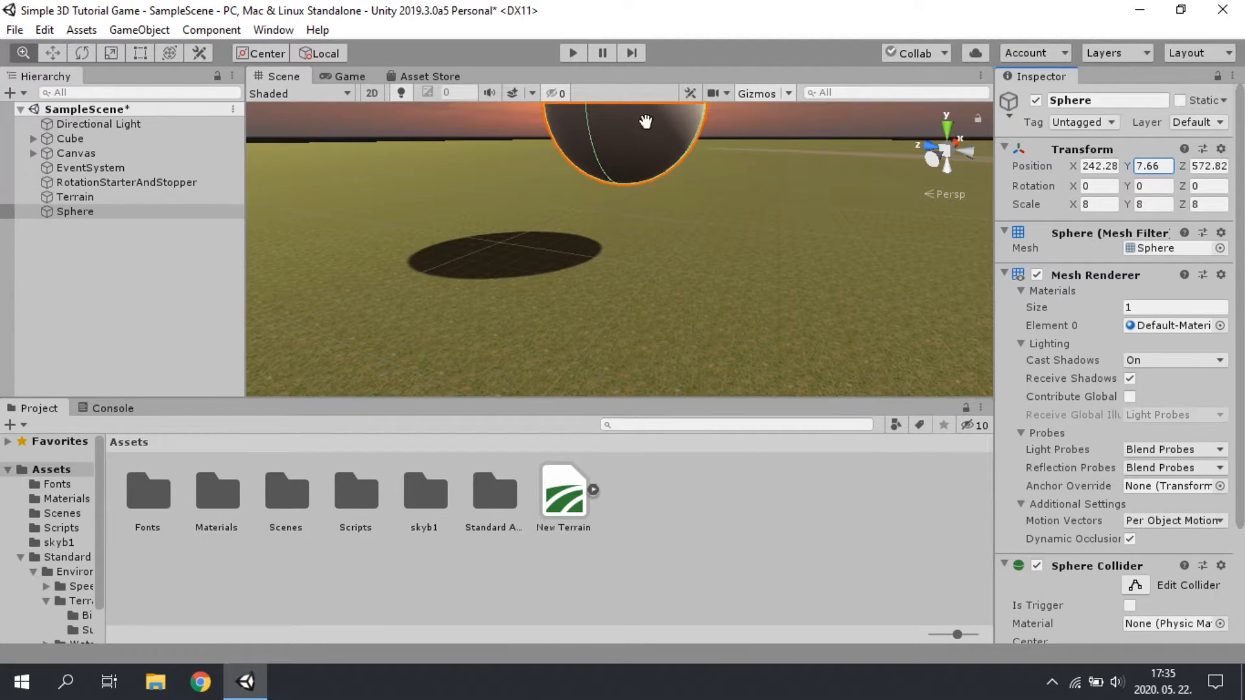
drag(781, 180, 685, 243)
right_drag(681, 270, 465, 235)
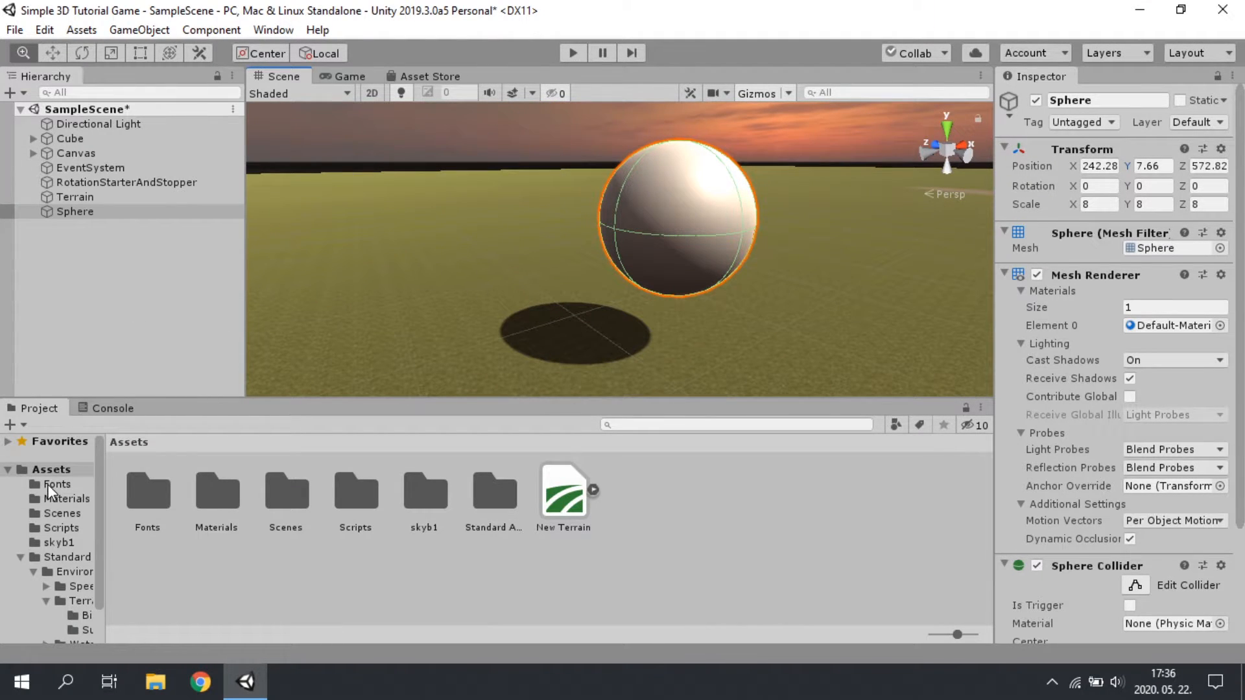
- Create a new material named SphereMaterial in the project's Materials folder
click(62, 499)
right_click(282, 507)
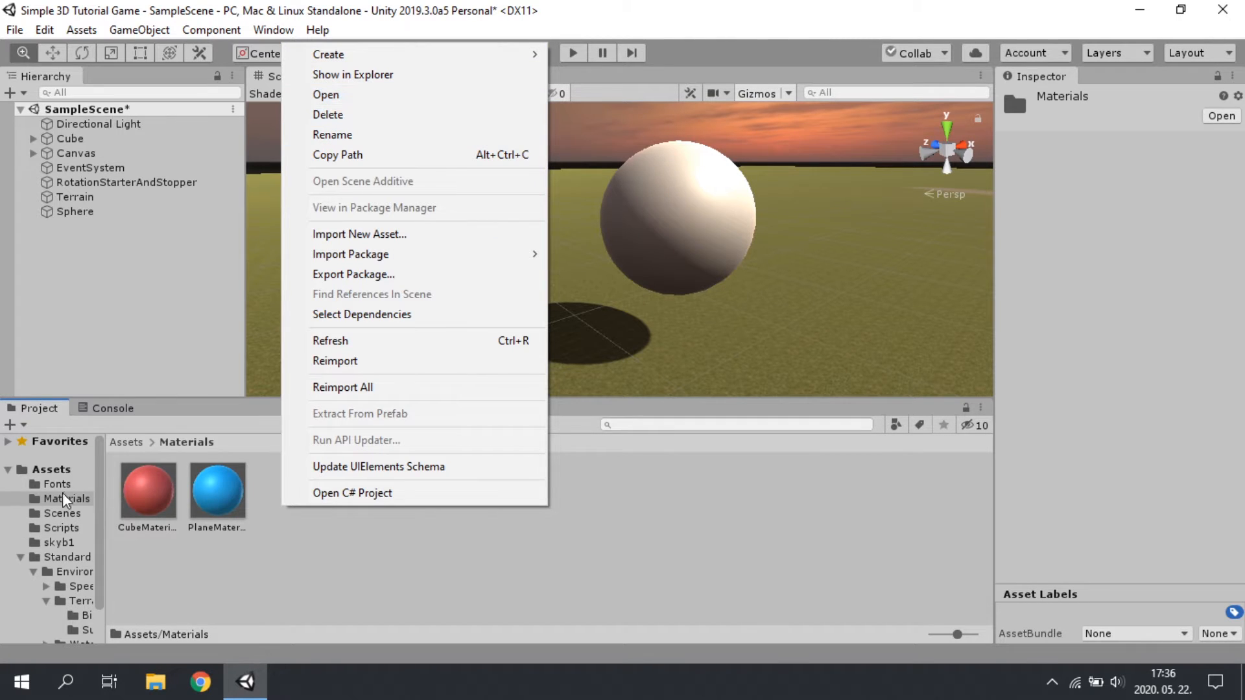
mouse_move(468, 55)
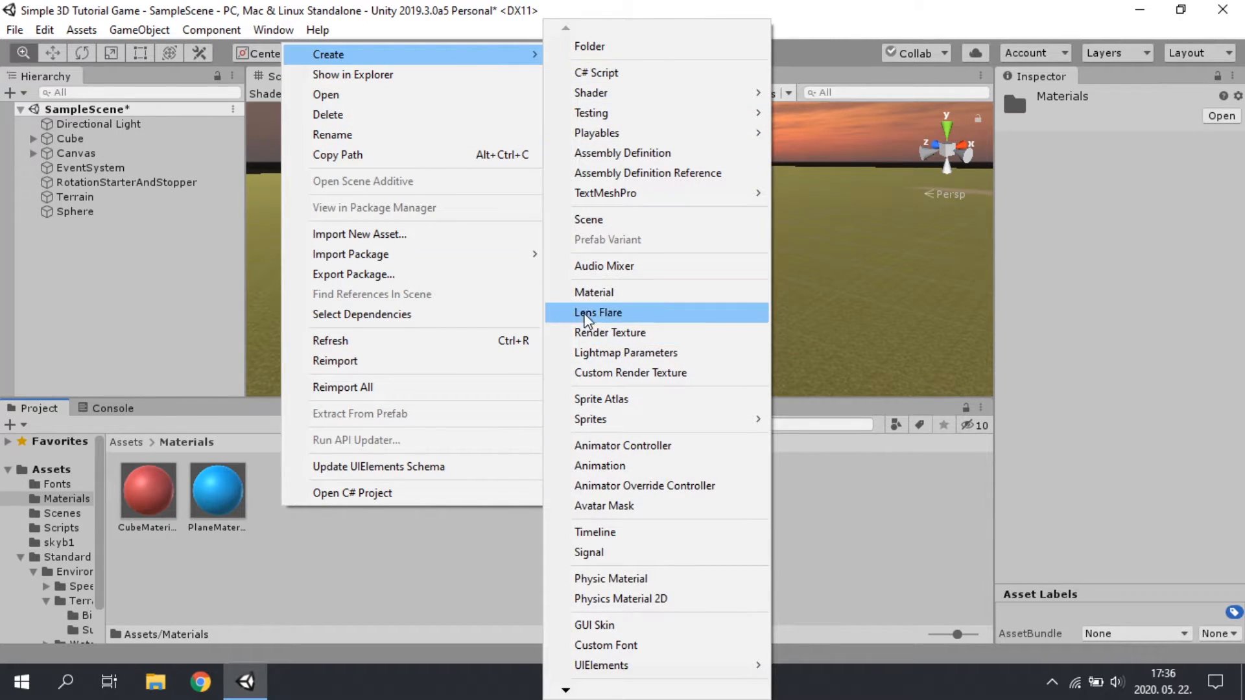
click(593, 293)
key(BackSpace)
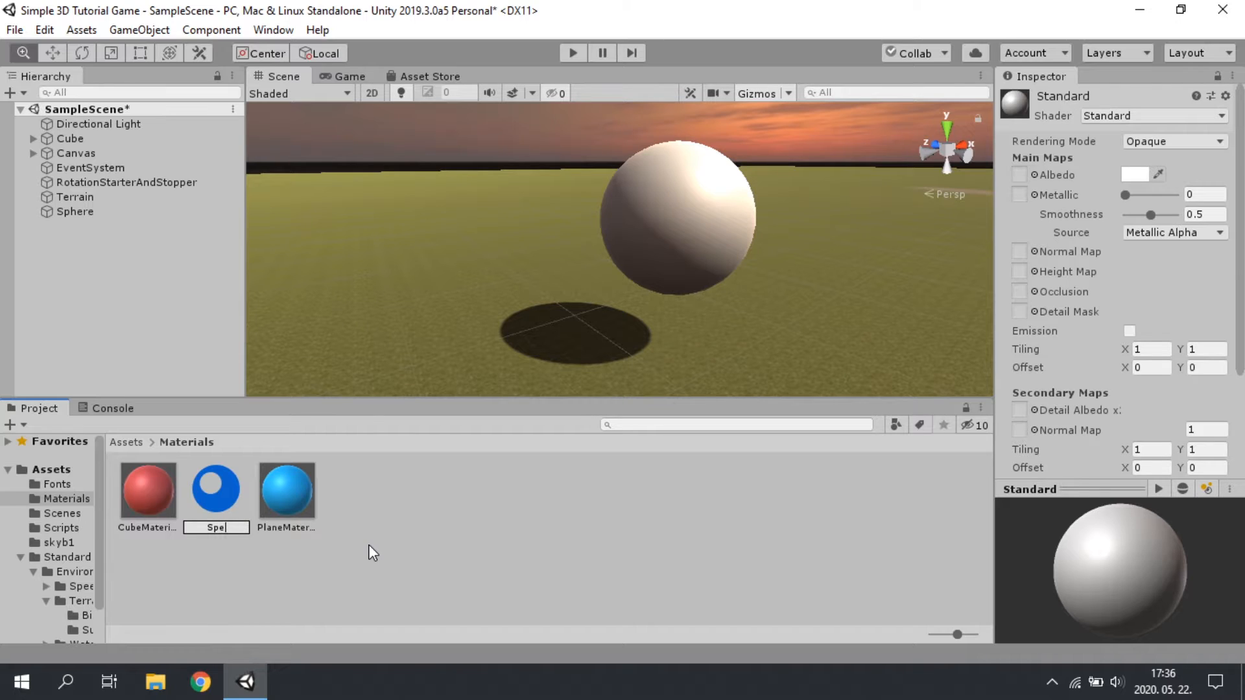
text(SphereMaterial)
key(Return)
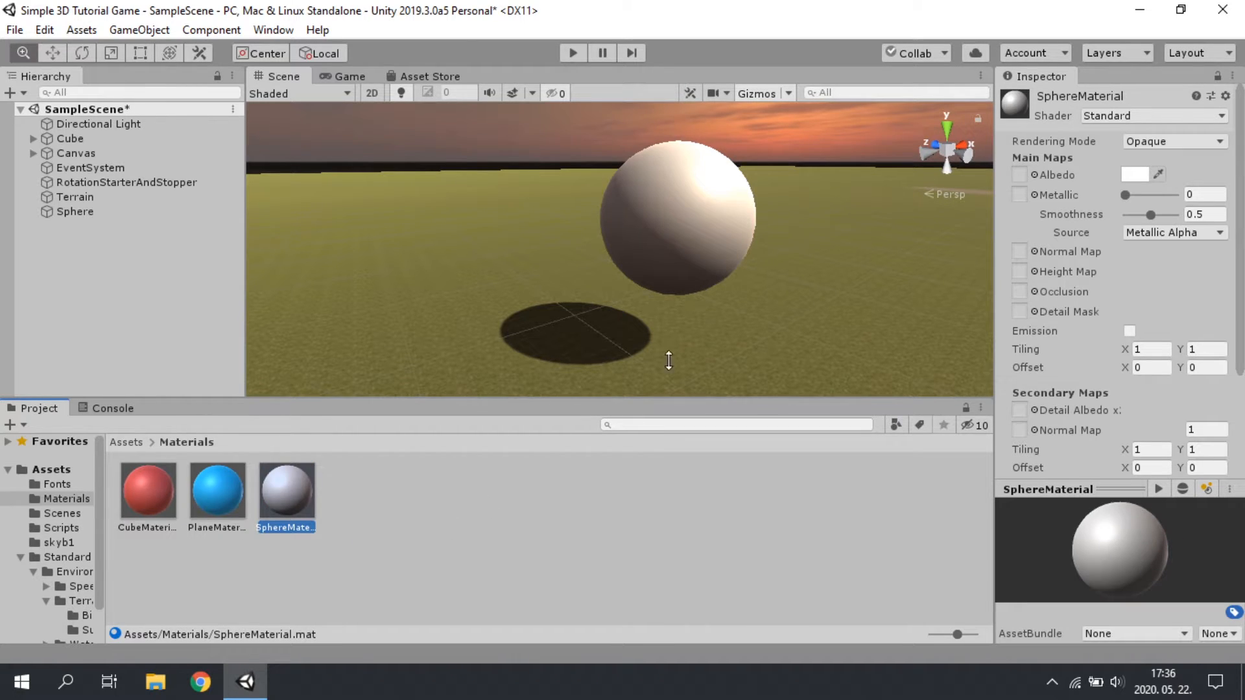
click(1134, 174)
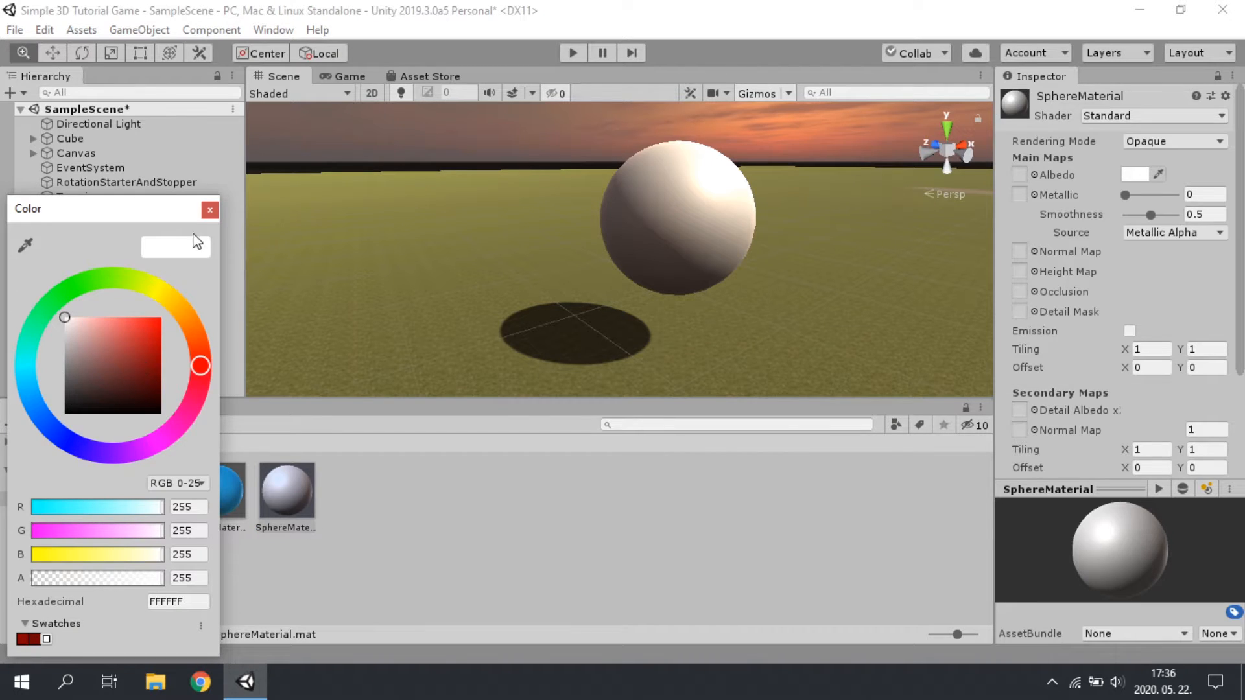
click(210, 209)
scroll(71, 556, down, 1)
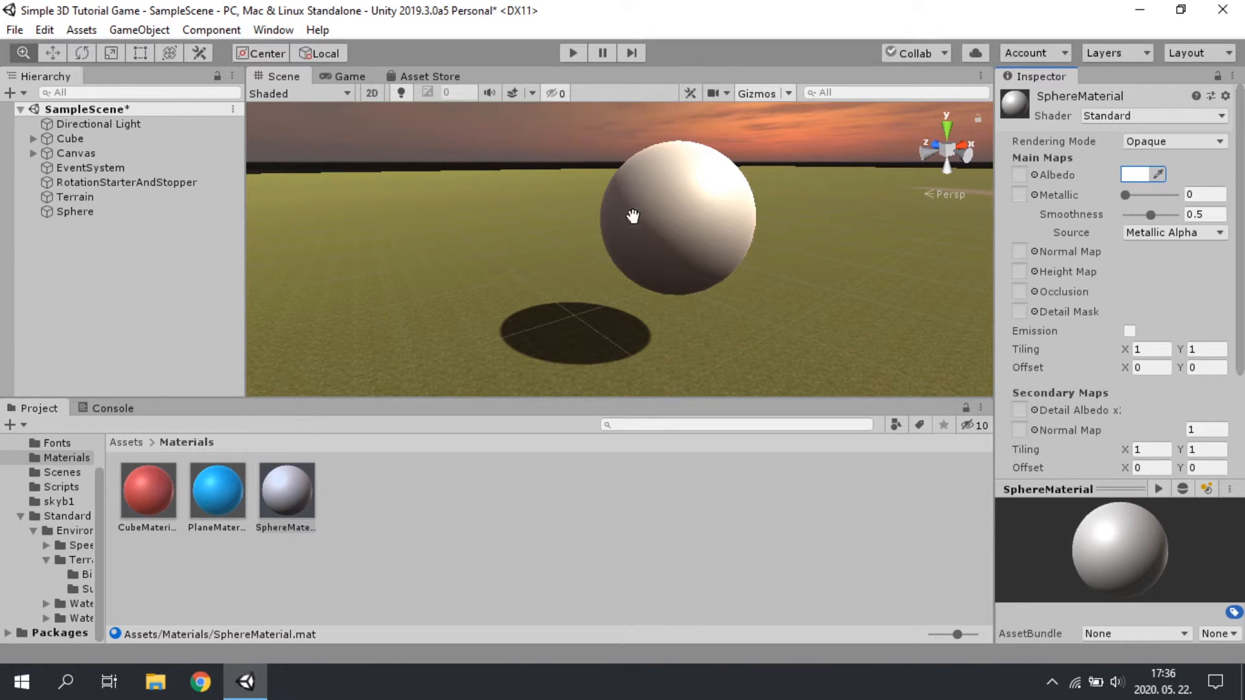
click(345, 74)
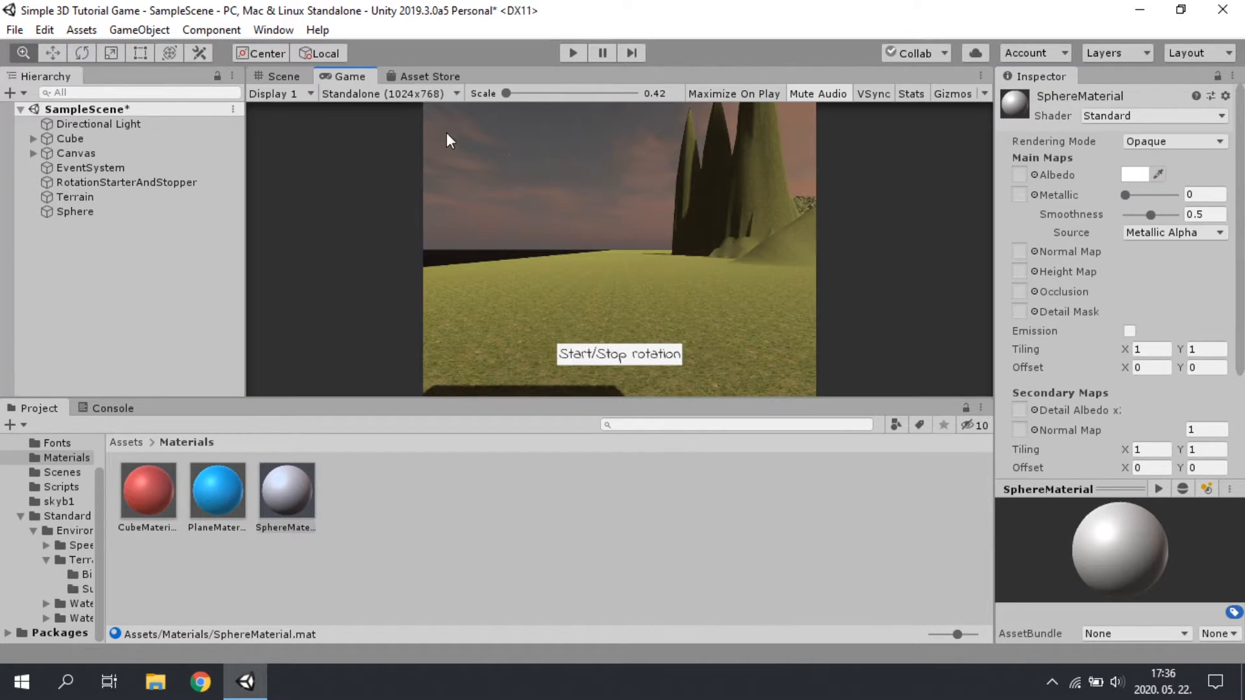
click(423, 76)
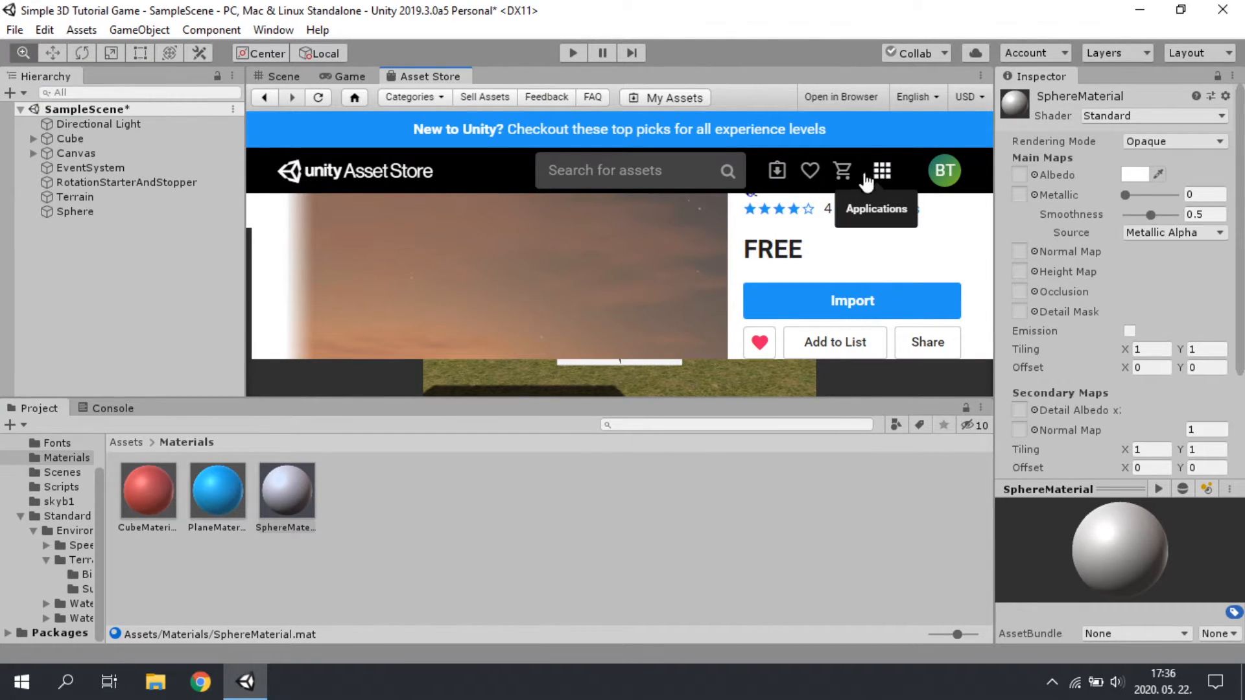
click(944, 170)
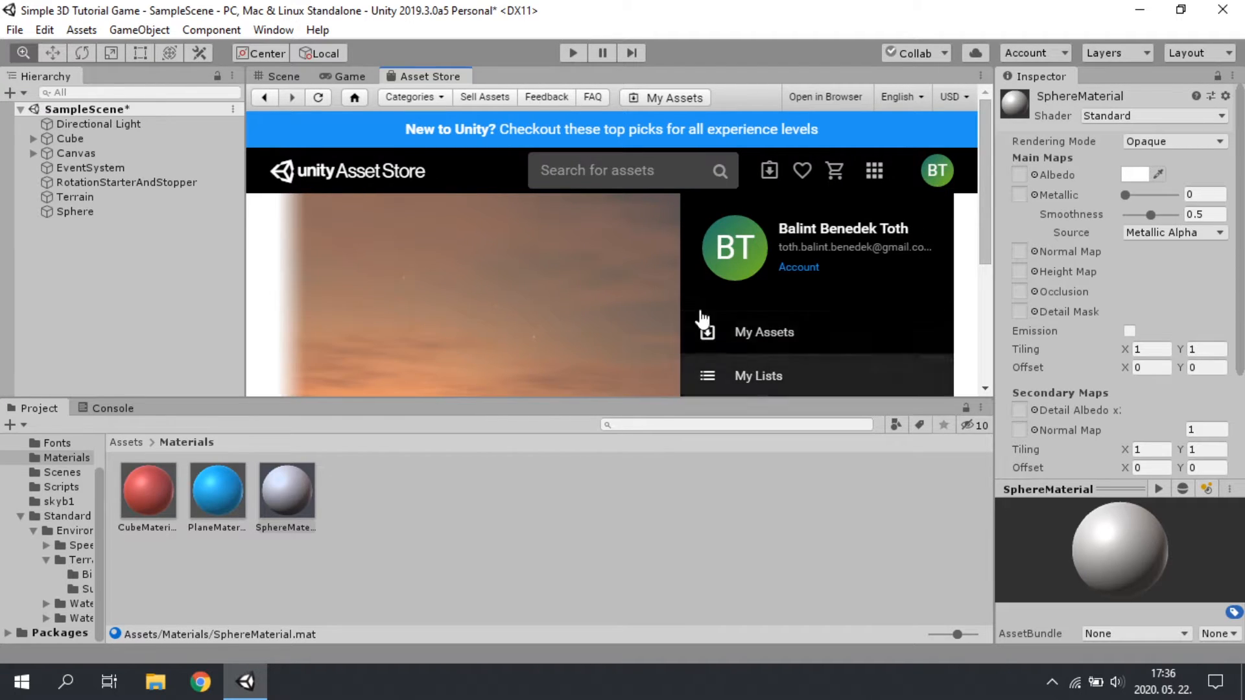
click(587, 170)
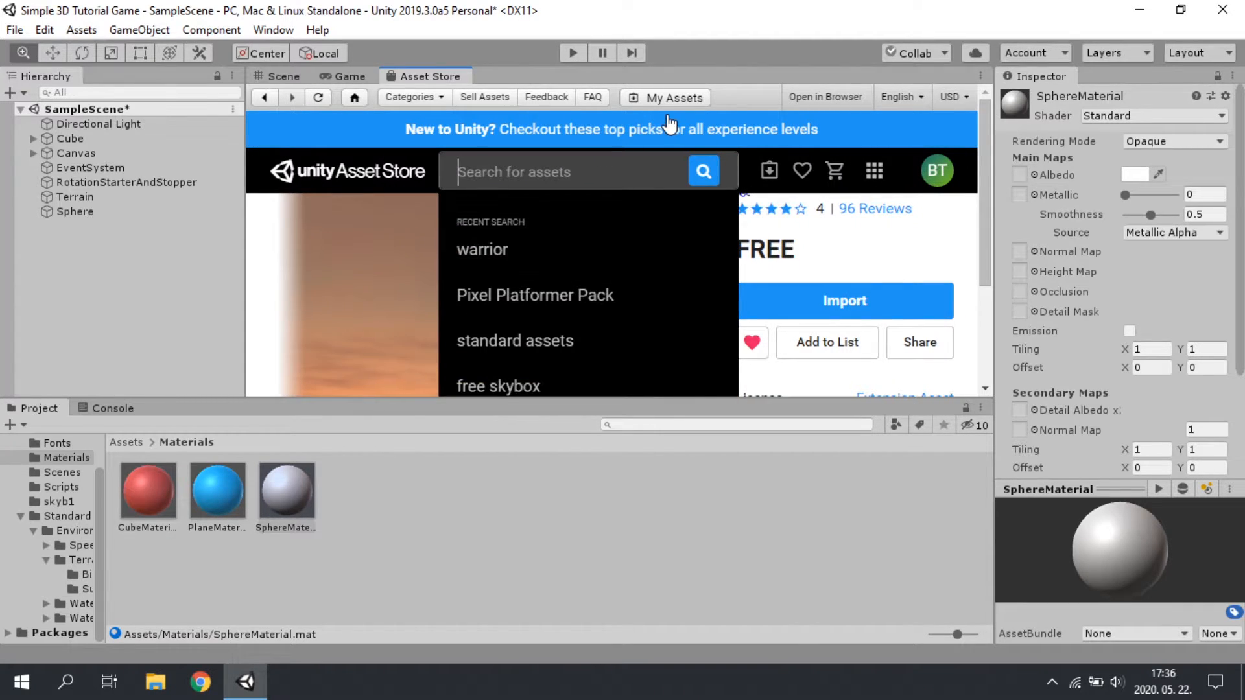
text(te)
key(BackSpace)
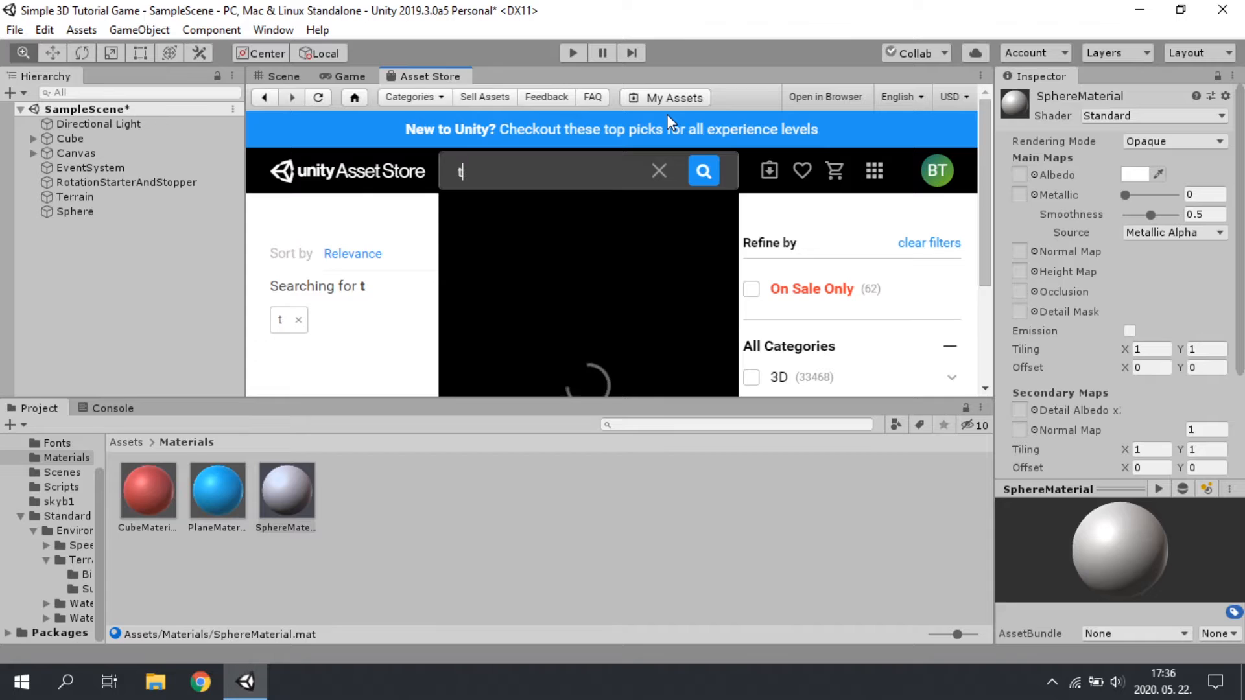
key(BackSpace)
text(greas)
key(BackSpace)
key(BackSpace)
key(BackSpace)
key(BackSpace)
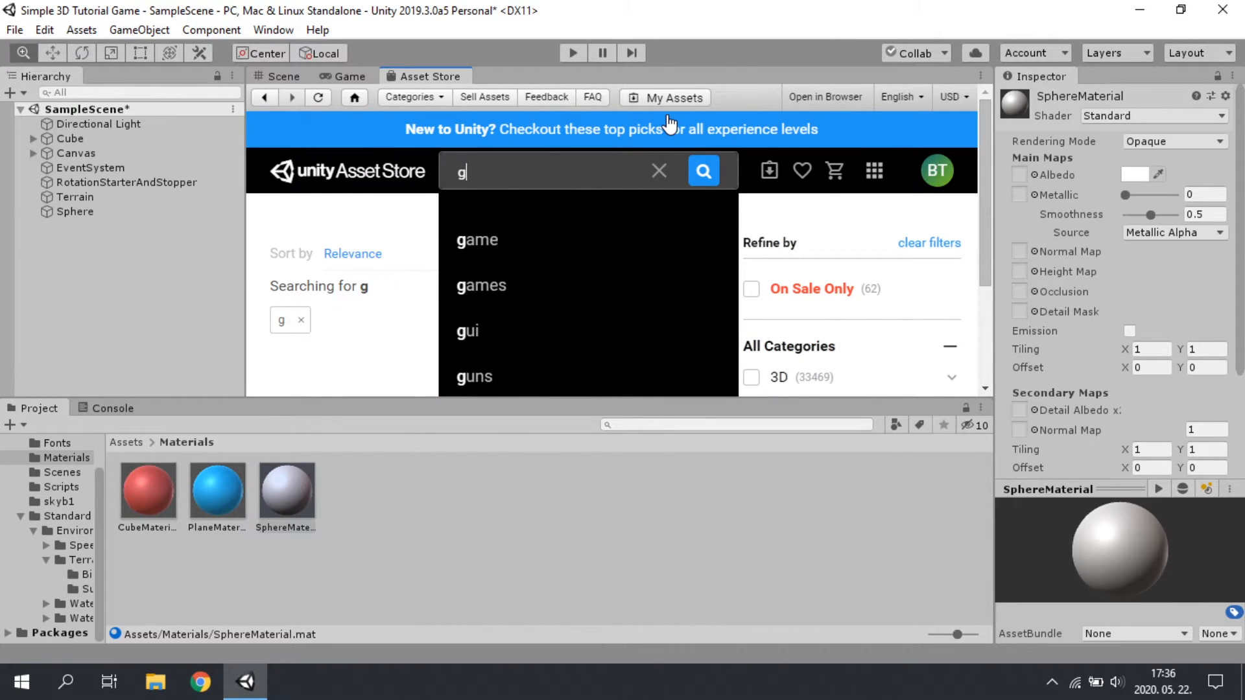
key(BackSpace)
click(283, 76)
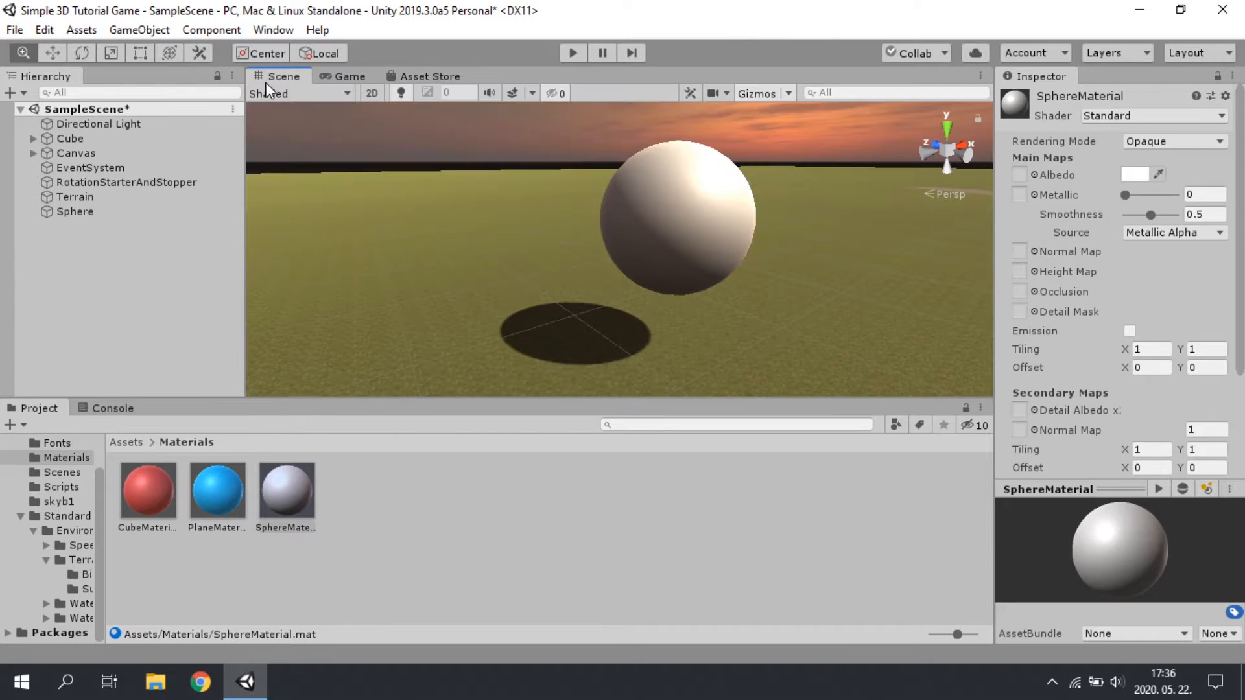
- Show the SurfaceTextures folder in the TerrainAssets folder of the Standard Assets Environment
click(55, 516)
click(52, 530)
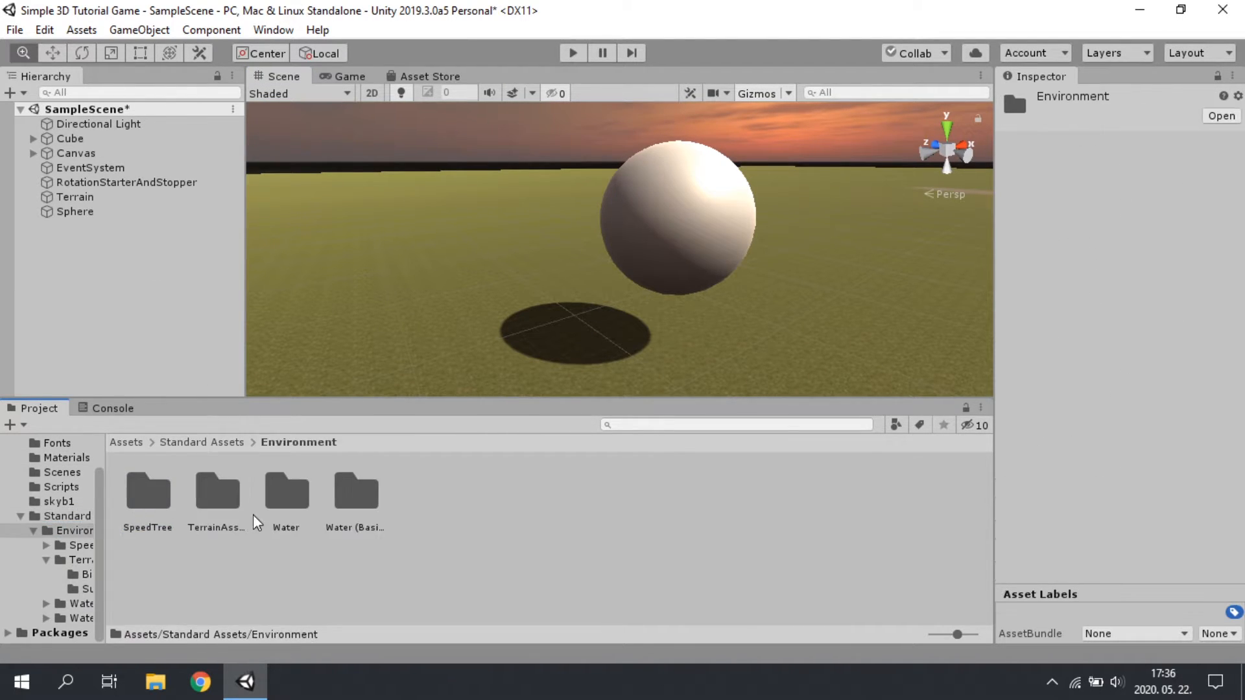
click(147, 500)
double_click(214, 512)
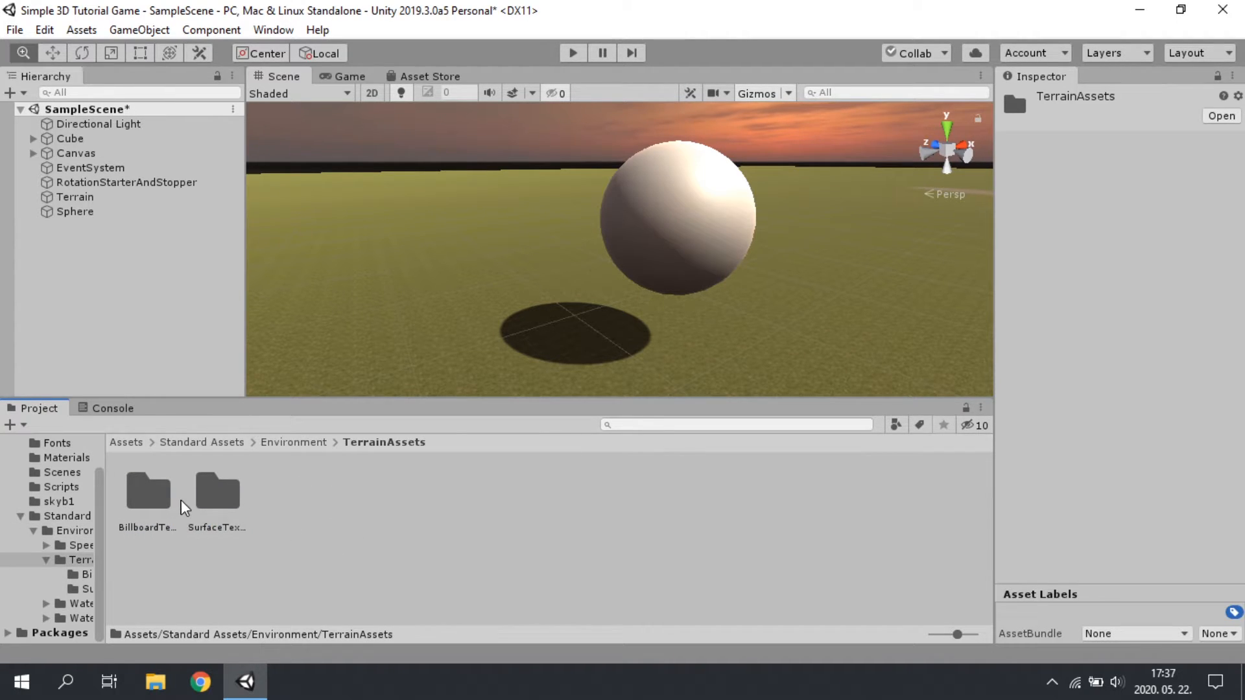
double_click(208, 499)
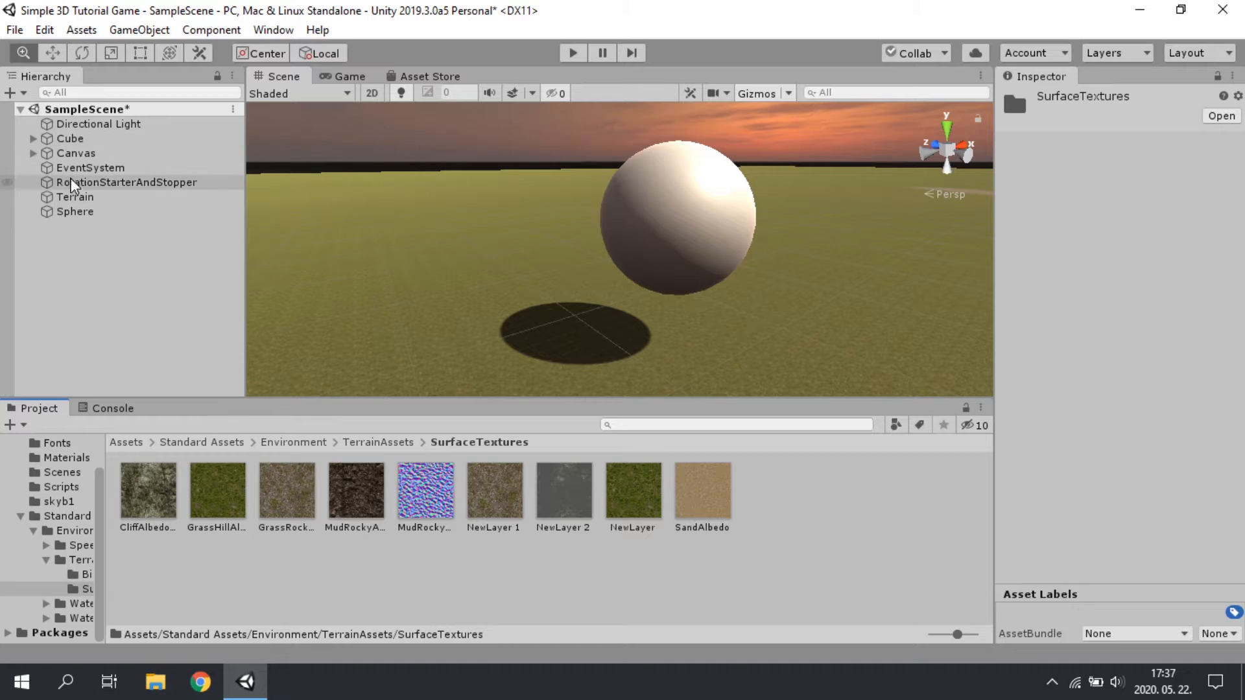
- Select the sphere in the scene and look through its component settings
click(91, 198)
click(85, 212)
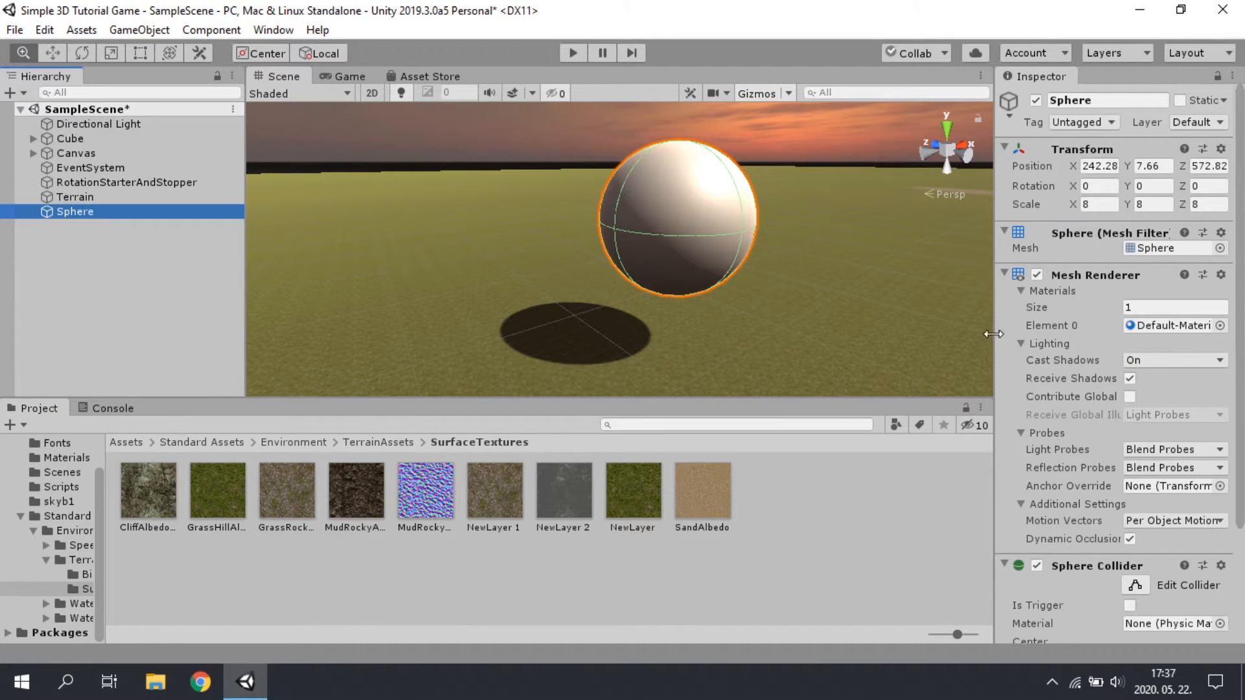
scroll(1122, 319, down, 3)
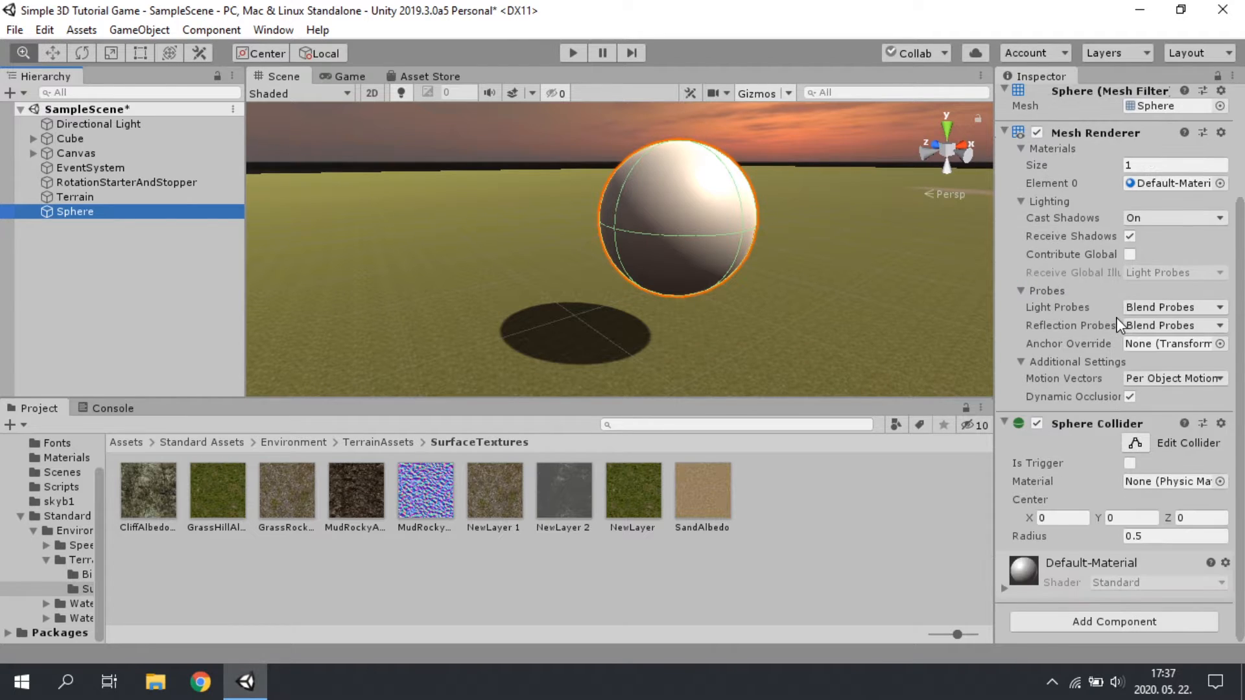
scroll(1120, 315, up, 3)
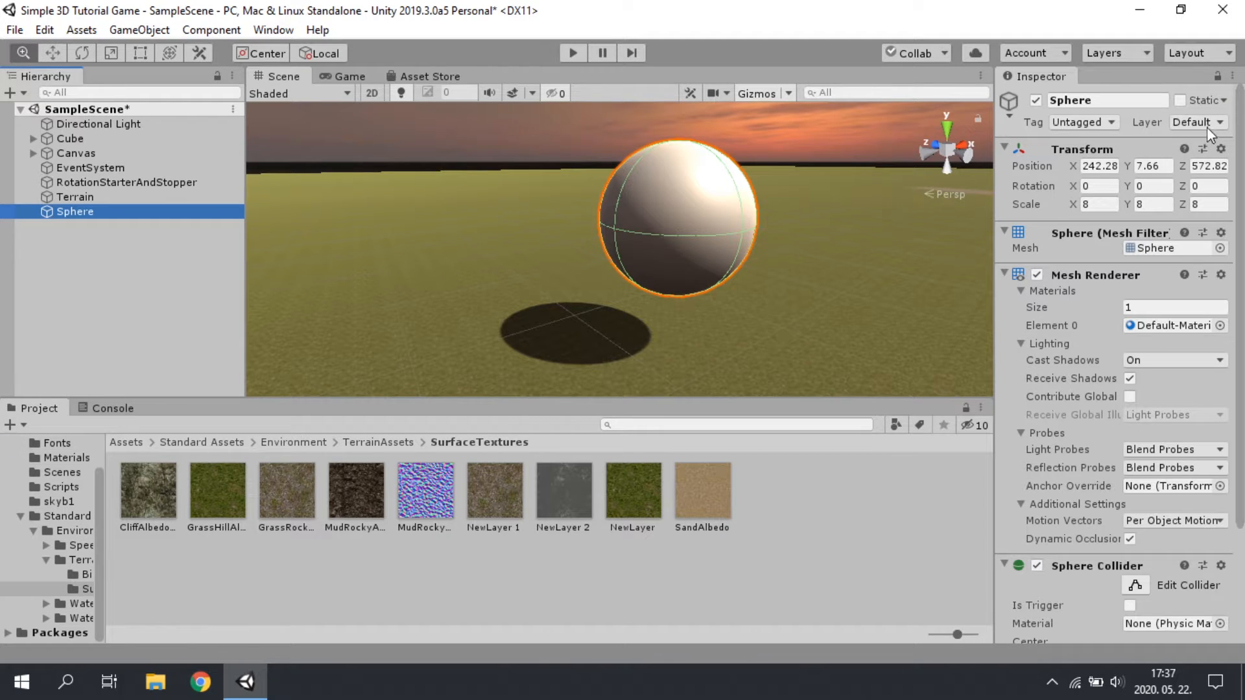
scroll(56, 507, up, 1)
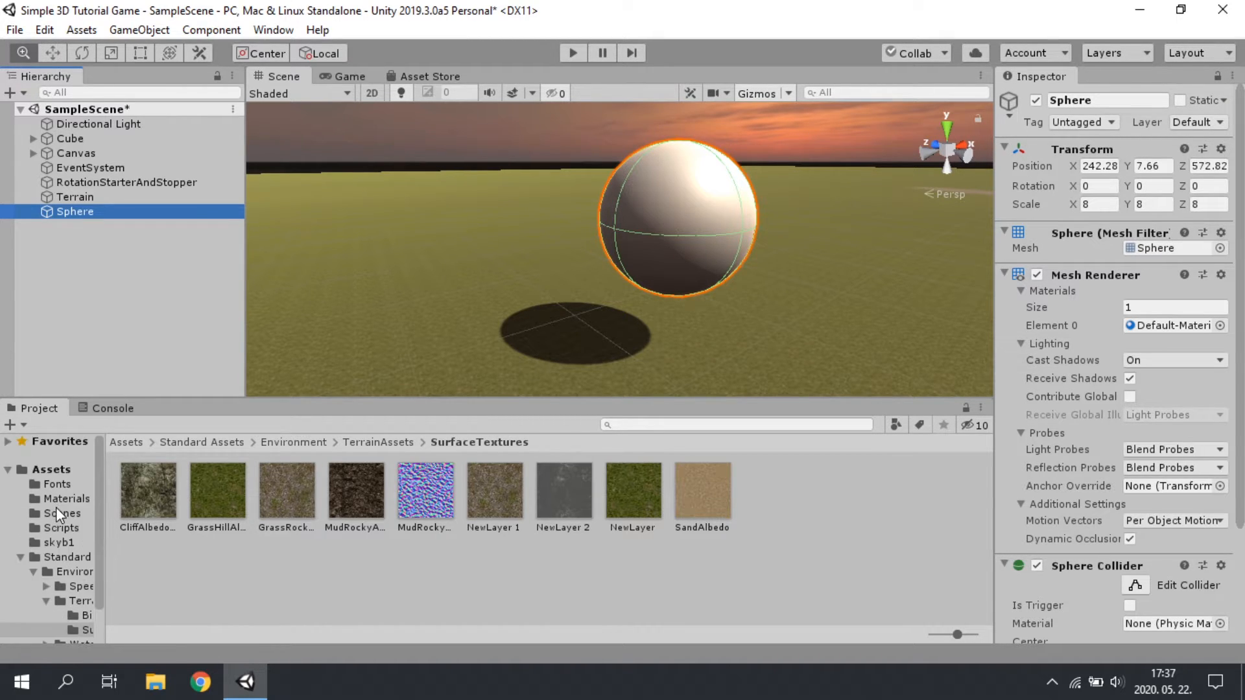
- Show SphereMaterial from the Materials folder in the Inspector and lock the Inspector on it
click(68, 497)
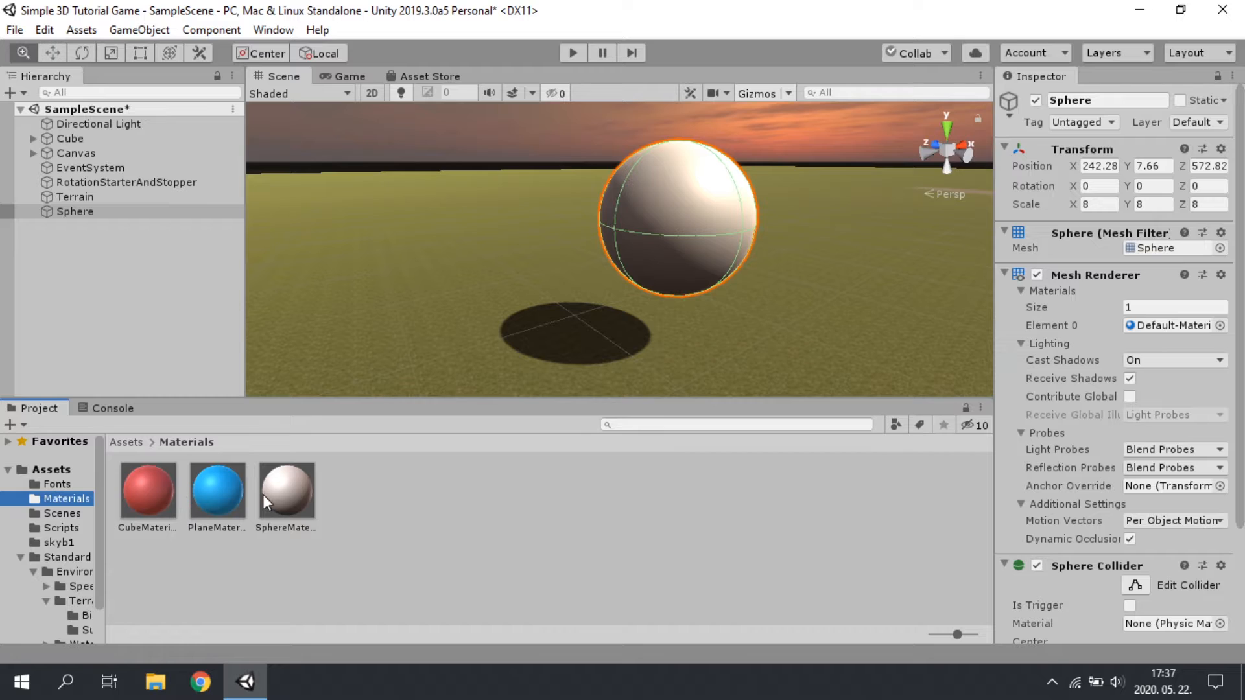
click(285, 486)
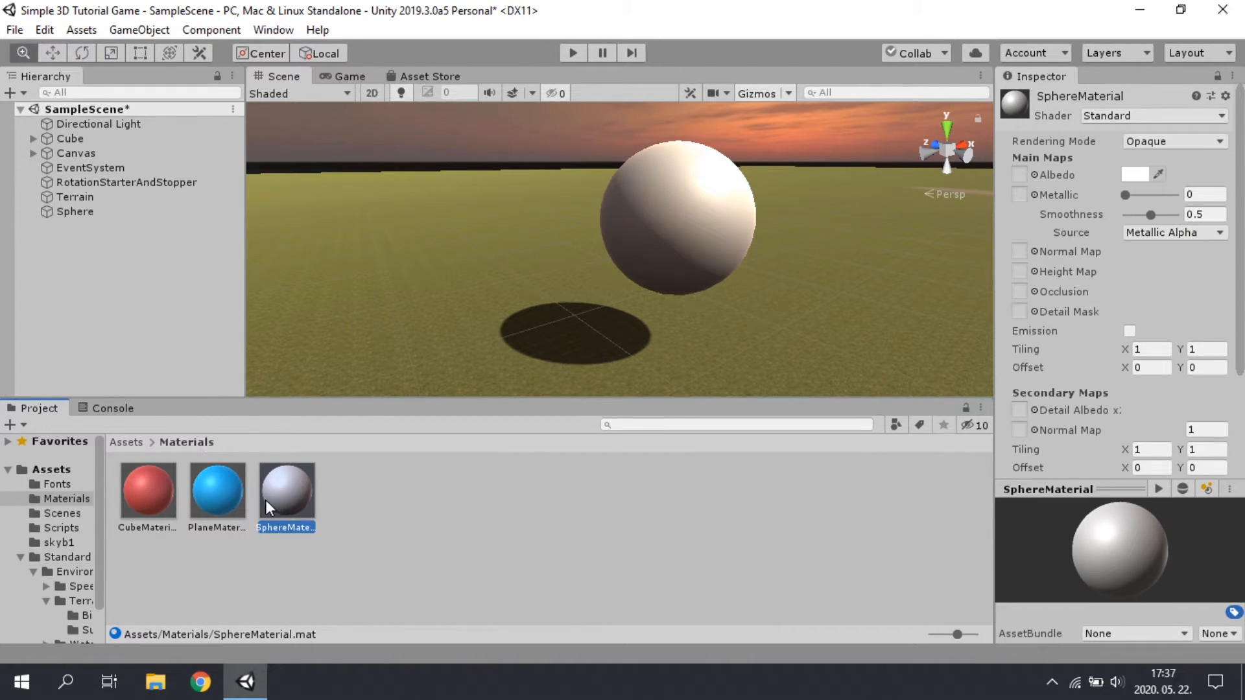
click(1216, 77)
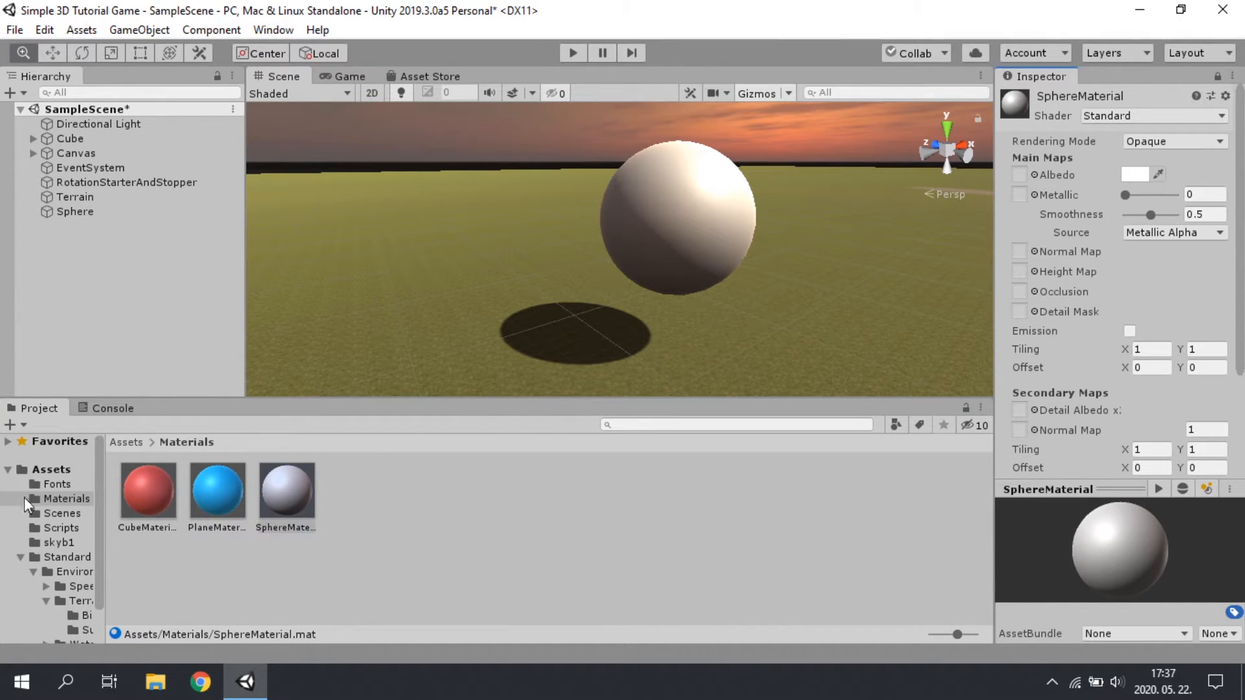
- Select several scene objects in turn, including Sphere, Cube, Canvas and Directional Light, to check the Inspector lock
click(97, 212)
click(115, 168)
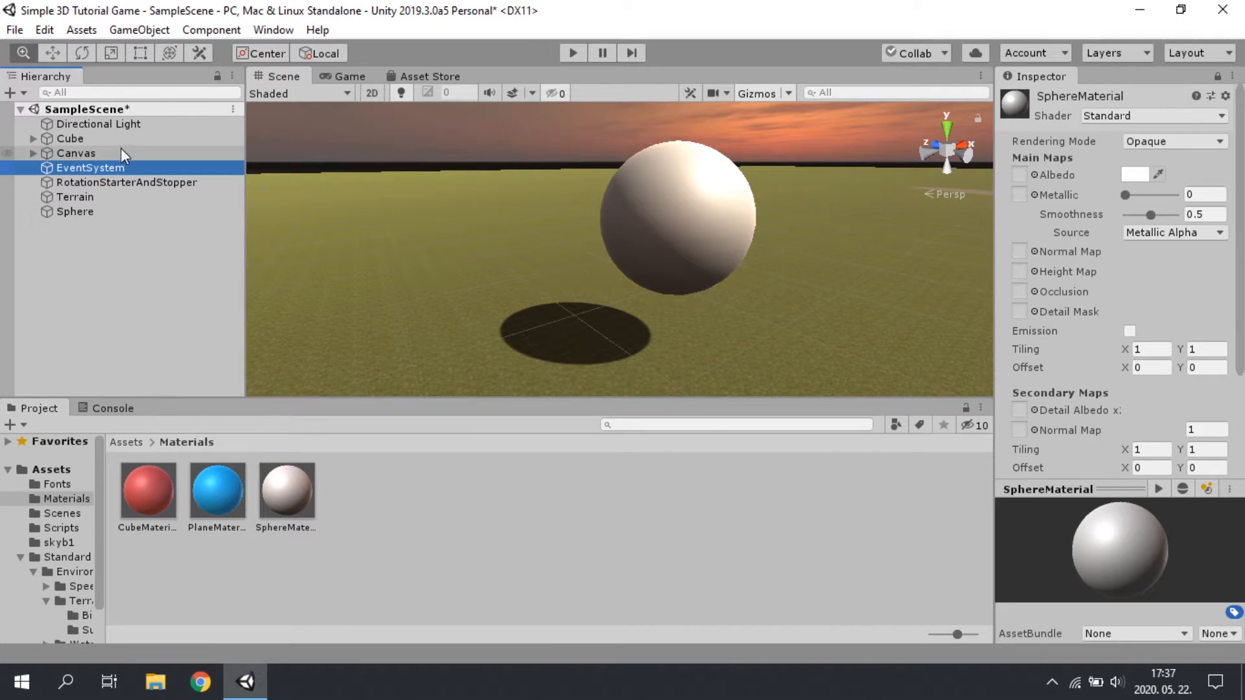
click(120, 144)
click(117, 154)
click(122, 125)
click(1050, 77)
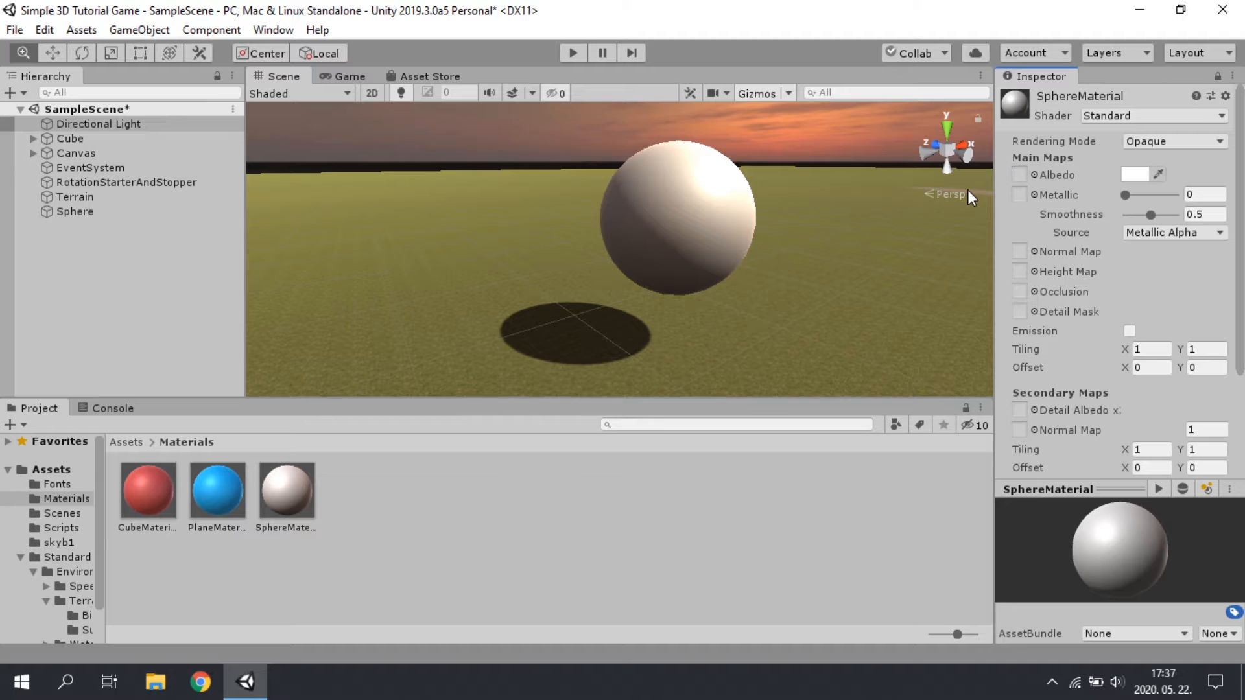
click(111, 183)
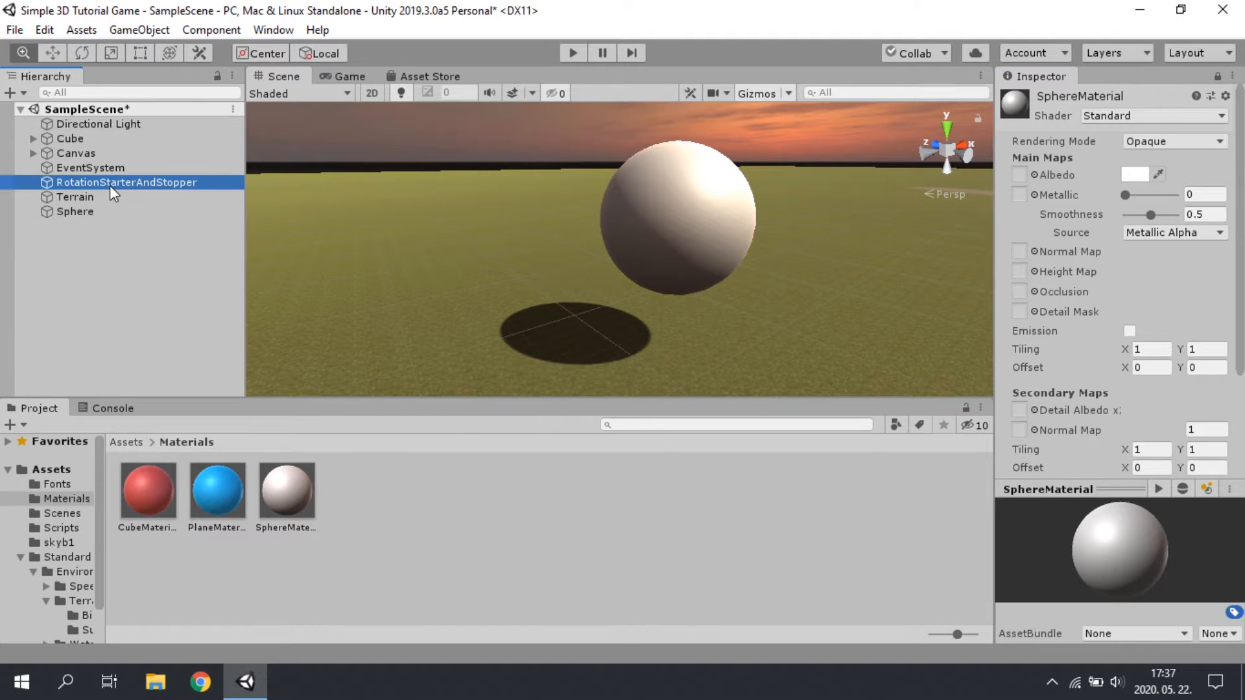
click(118, 153)
click(1041, 77)
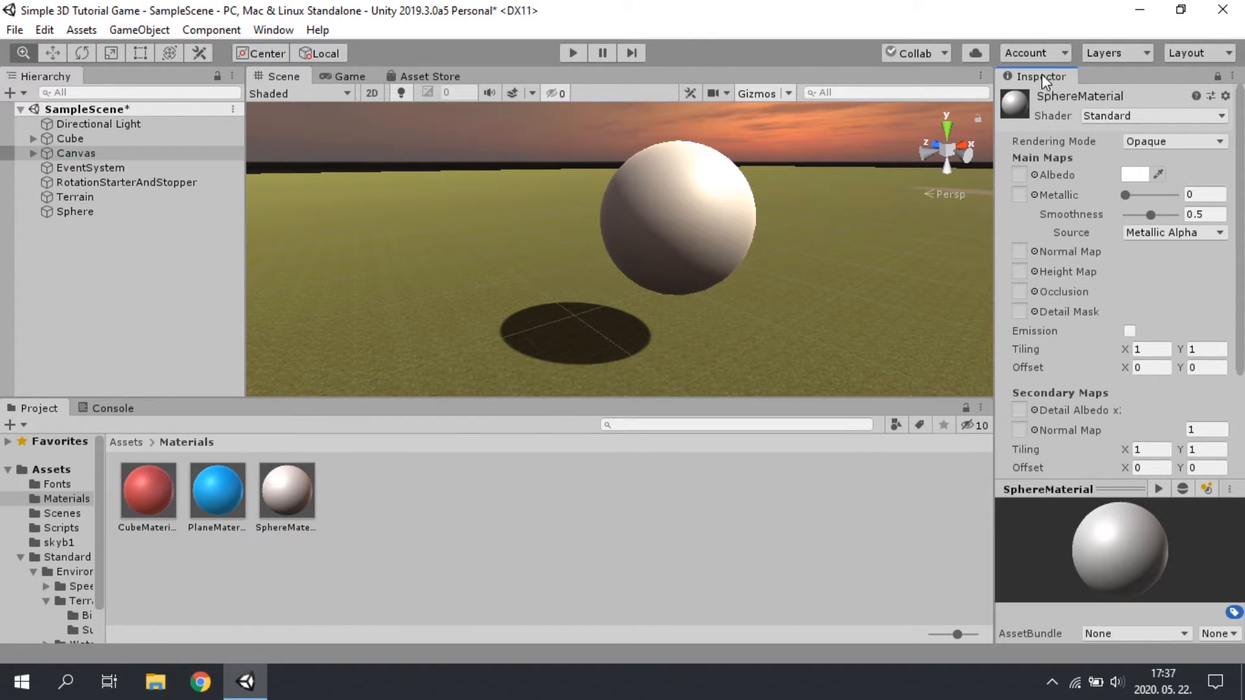
scroll(32, 531, down, 2)
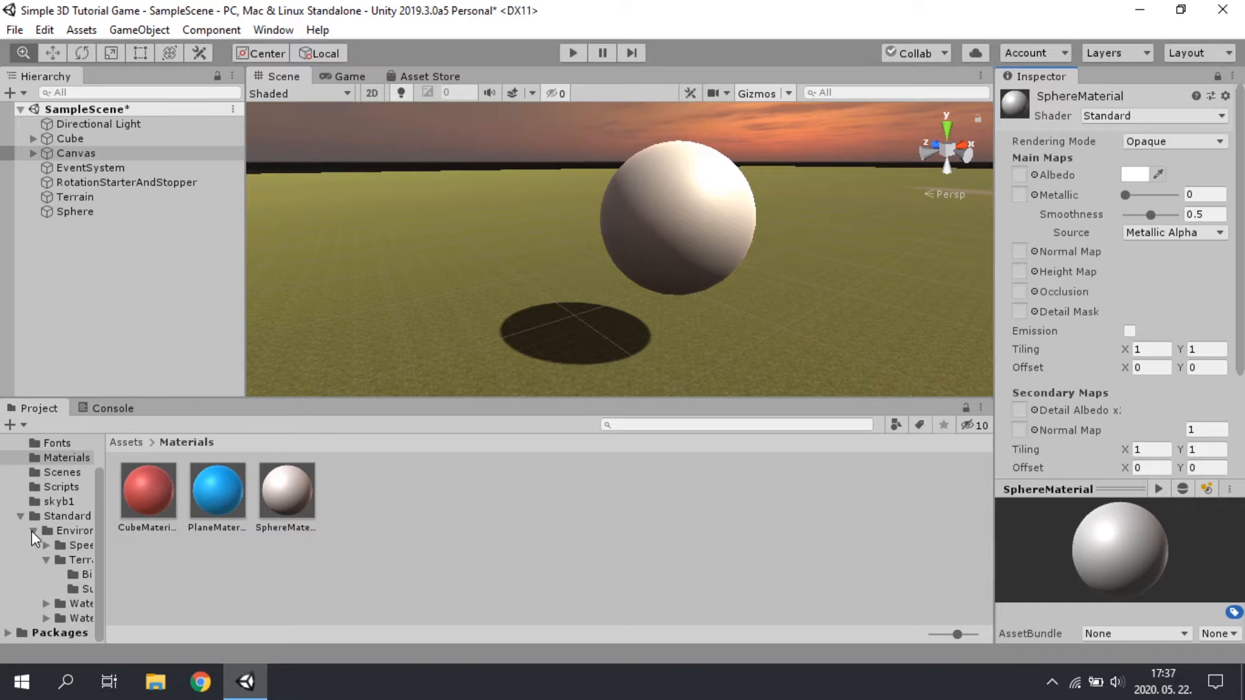
- Open the SurfaceTextures folder and preview the GrassHillAlbedo texture in the image viewer
click(73, 561)
double_click(224, 505)
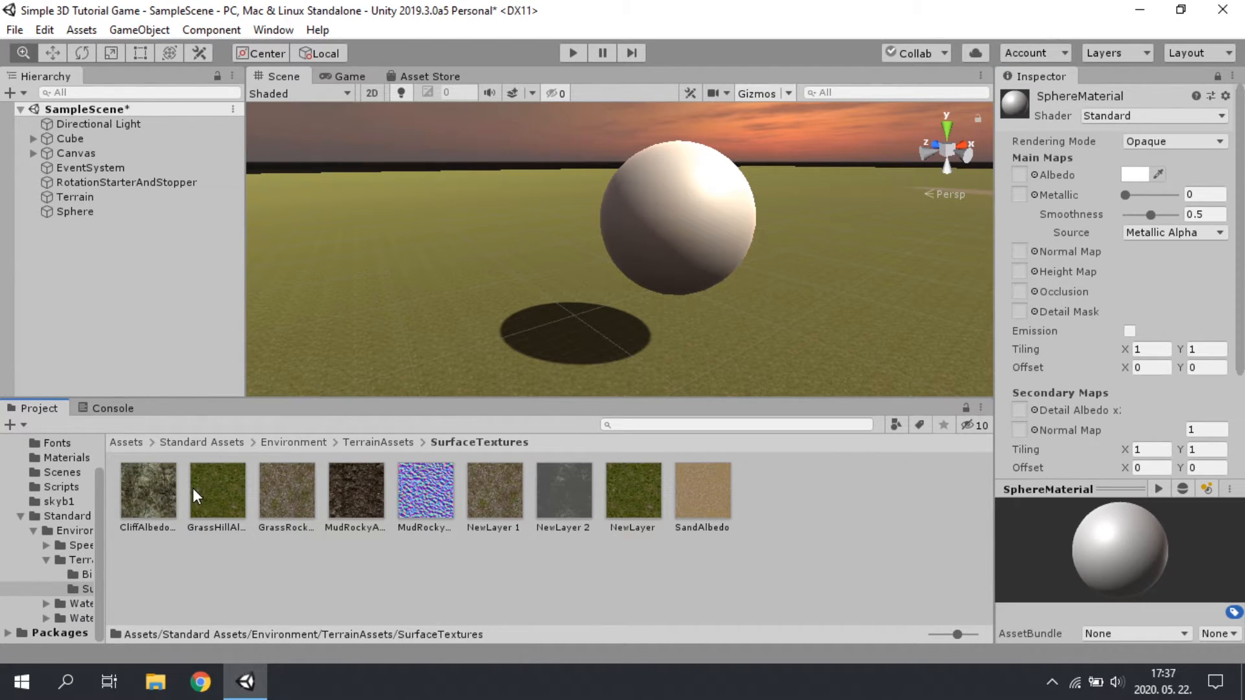
drag(193, 488, 215, 508)
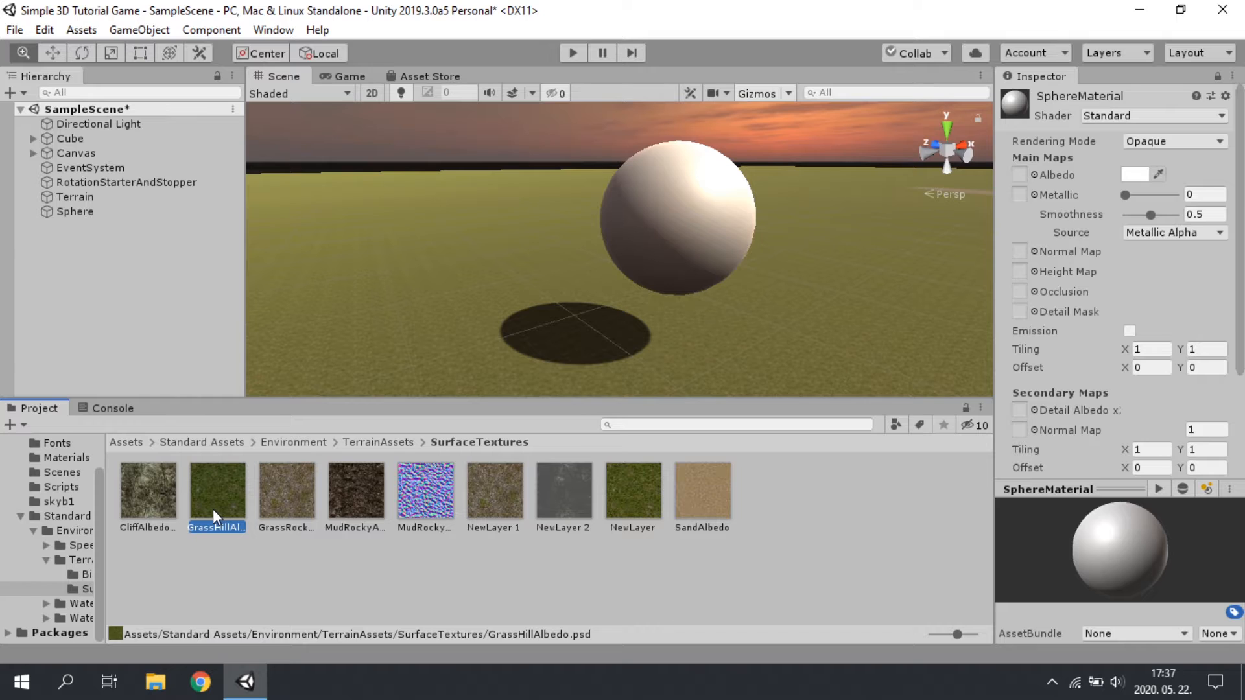
double_click(211, 508)
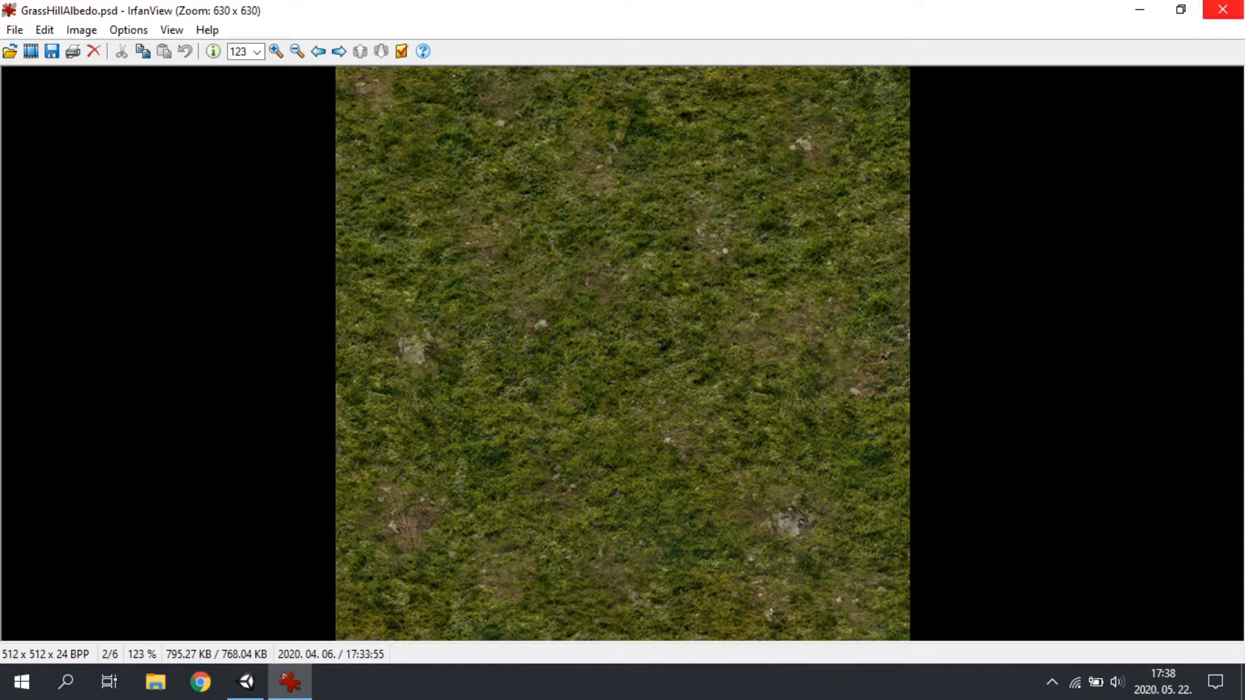
click(1222, 10)
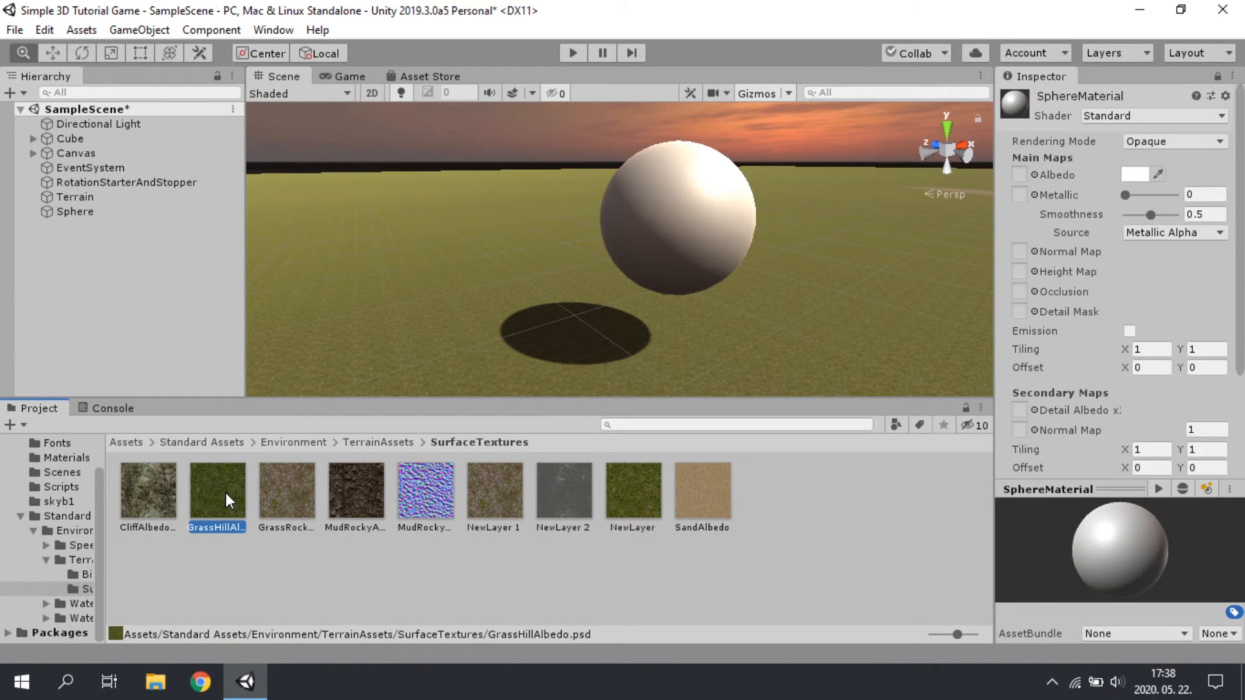
- Assign the GrassHillAlbedo texture to the Albedo map of SphereMaterial
drag(225, 499, 1020, 169)
scroll(740, 284, up, 3)
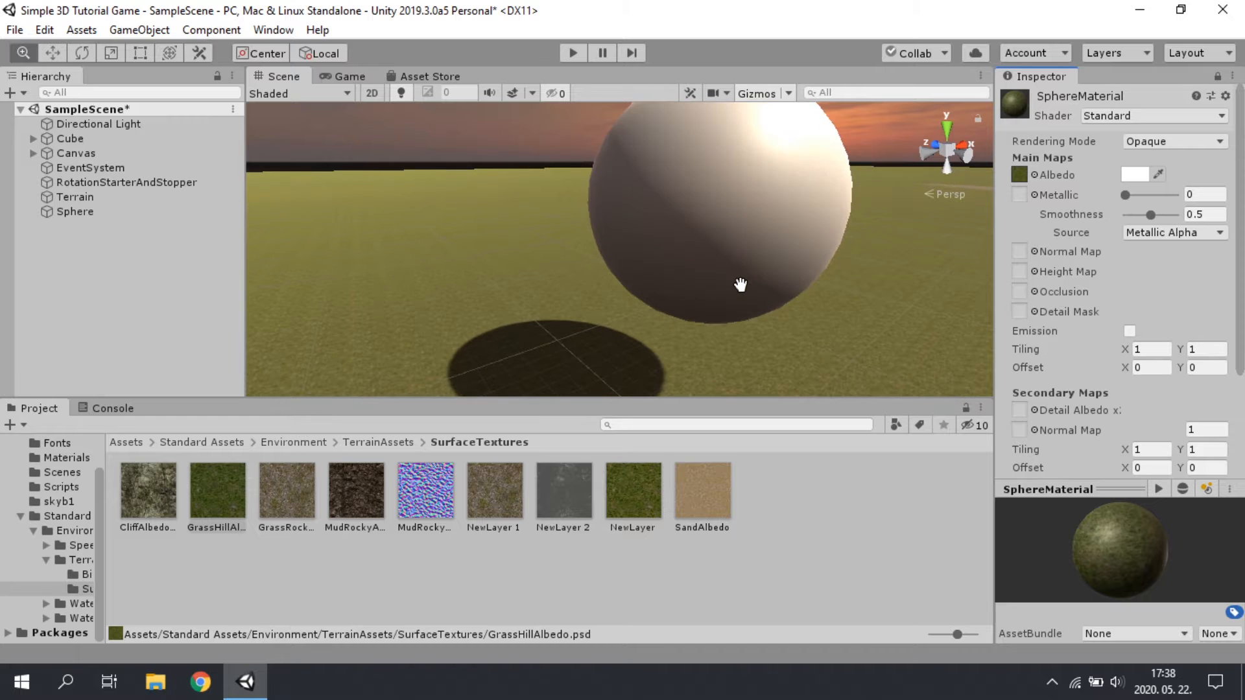
scroll(743, 283, down, 3)
mouse_move(746, 281)
mouse_down()
mouse_move(720, 333)
mouse_move(760, 296)
mouse_up()
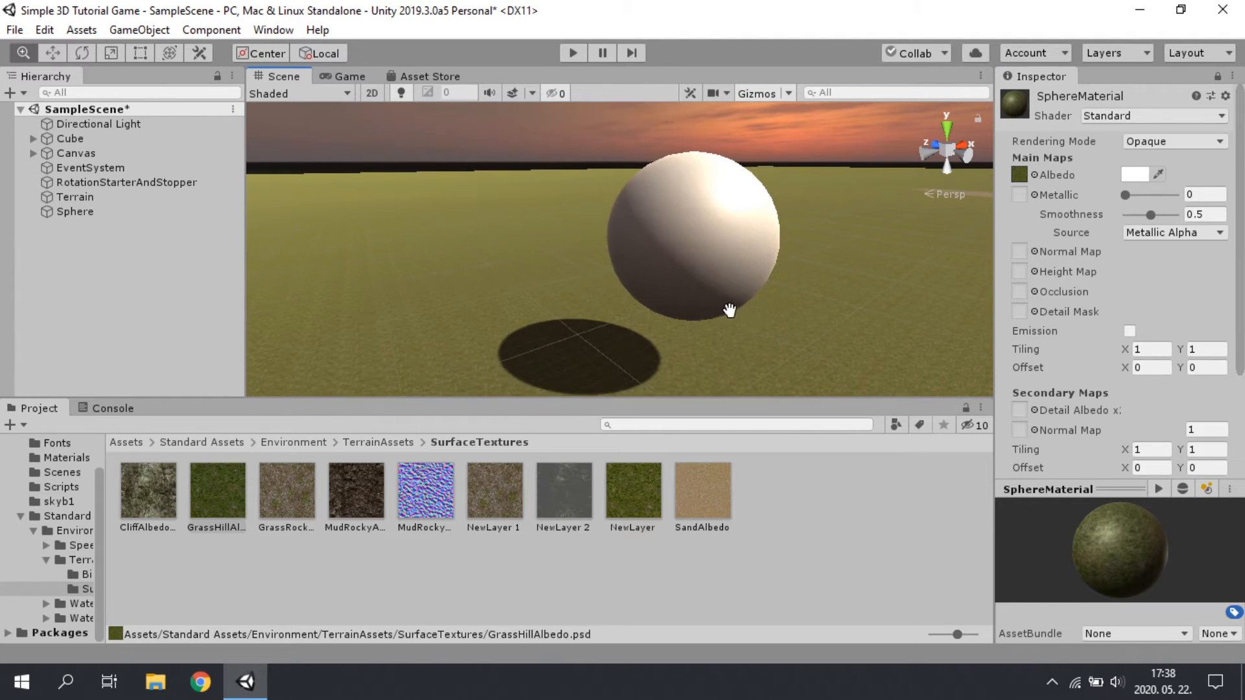
scroll(729, 310, up, 2)
- Try out the alpha and tint of SphereMaterial's Albedo colour, ending on white
click(1134, 174)
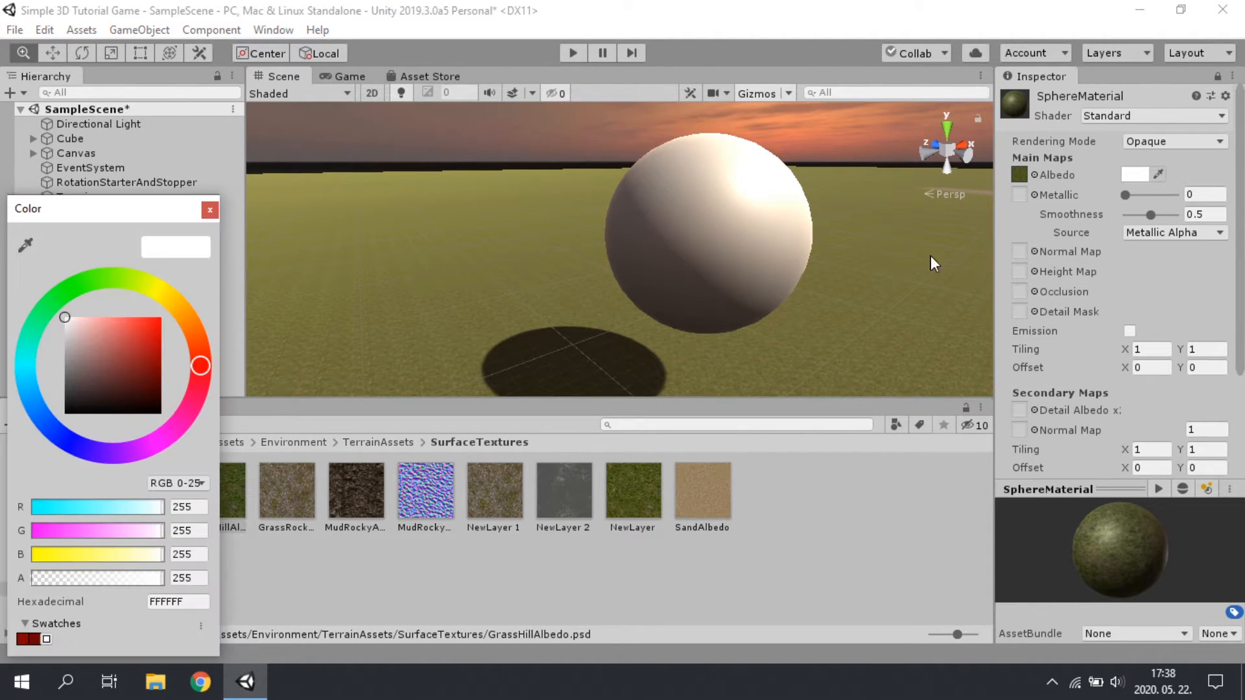
drag(161, 574, 194, 585)
drag(104, 372, 64, 317)
click(209, 210)
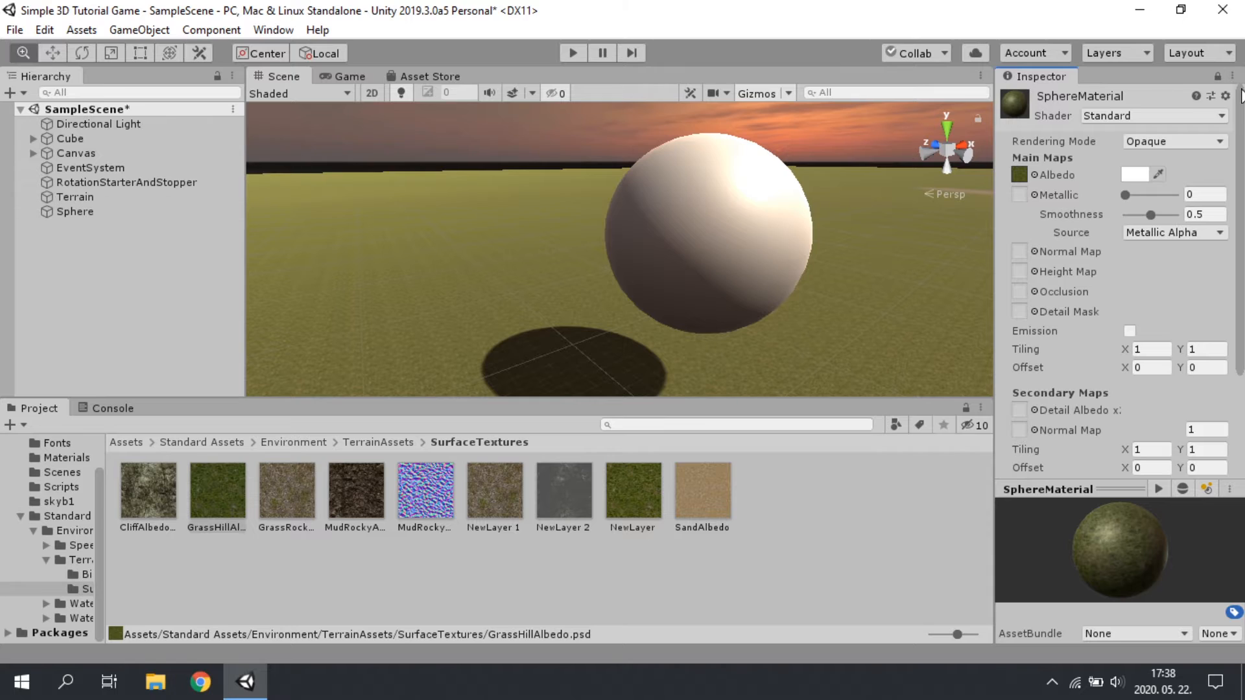
- Unlock the Inspector and look through GrassHillAlbedo's import settings, trying the Cube texture shape before setting it to 2D
click(1218, 76)
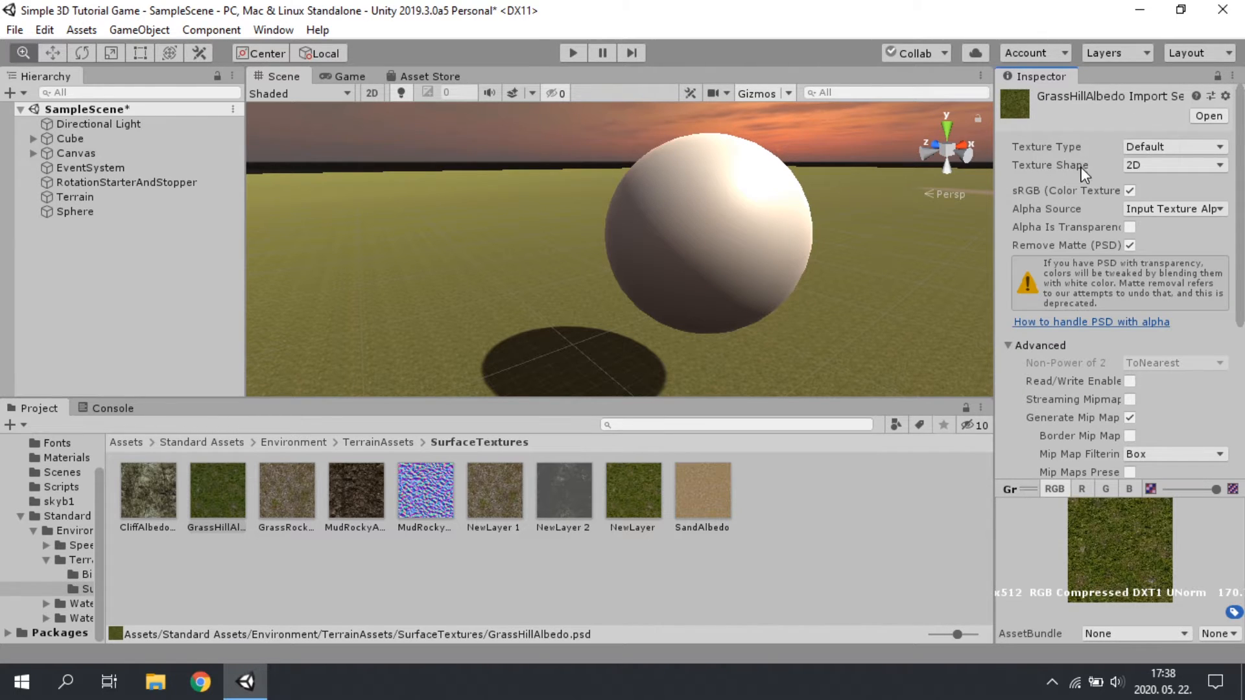
click(1147, 166)
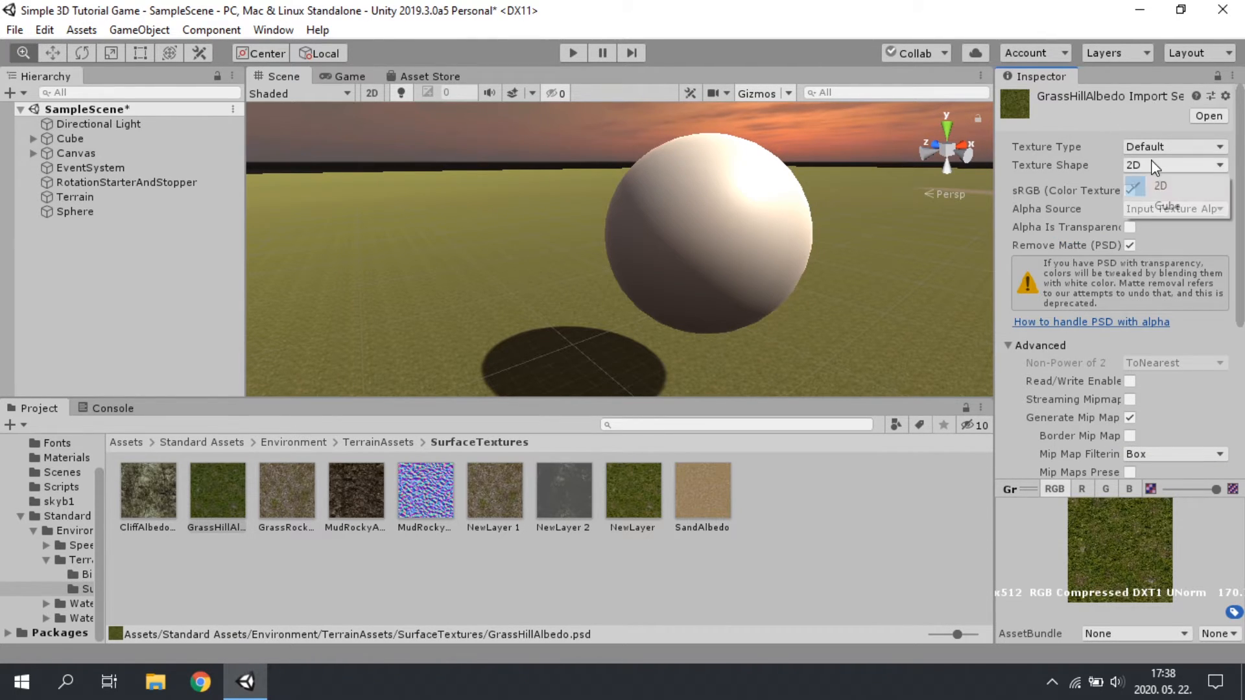
click(1160, 205)
click(1173, 165)
click(1161, 179)
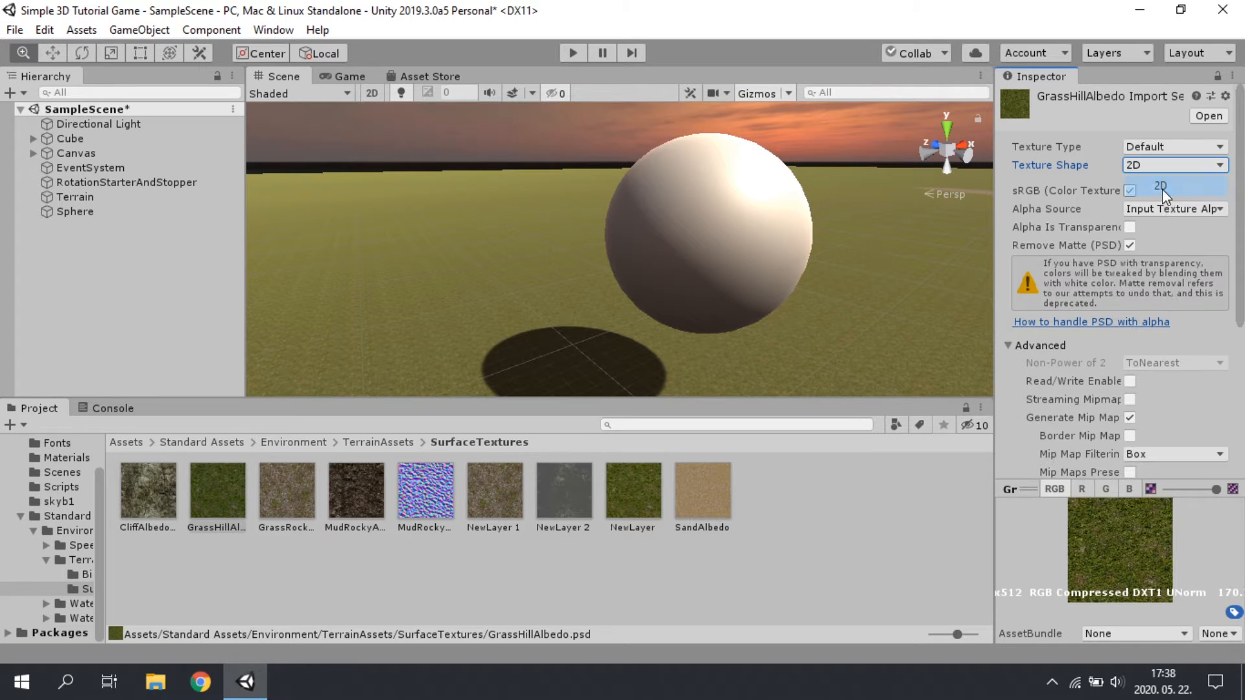
scroll(1146, 353, down, 6)
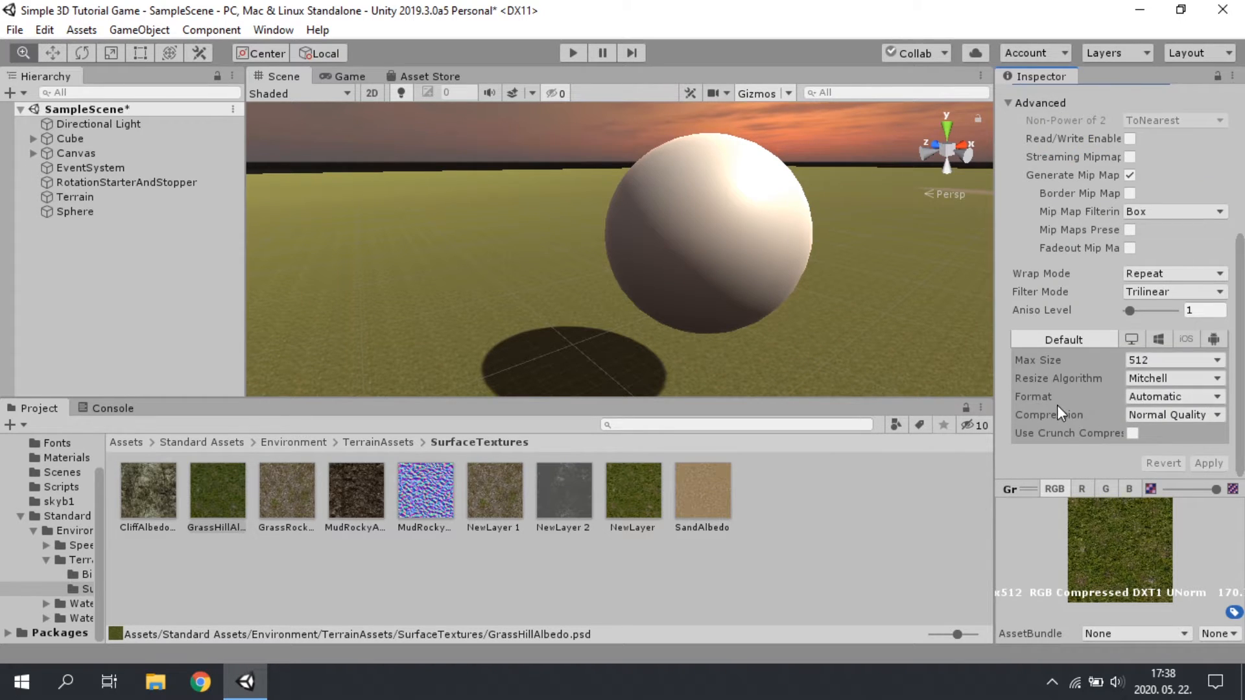
scroll(1056, 404, up, 6)
- Select the sphere and look at the materials offered for Element 0 of its Mesh Renderer
click(91, 212)
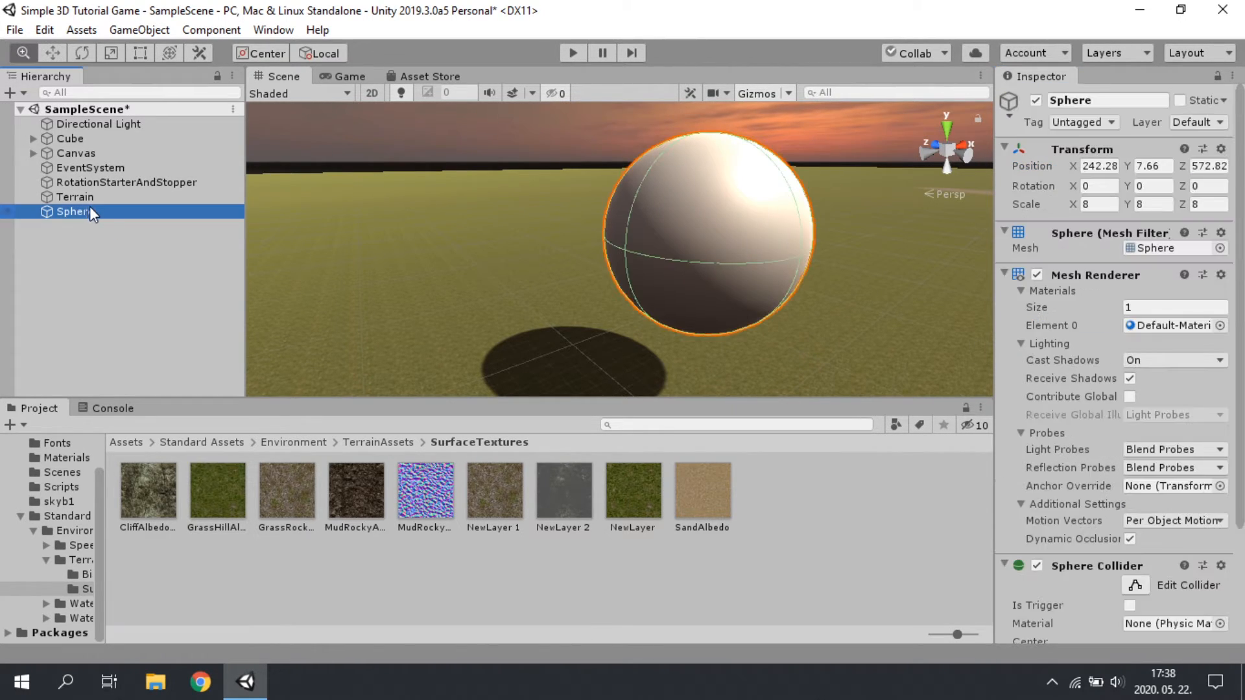
scroll(1037, 386, down, 4)
scroll(1040, 398, up, 4)
click(1219, 326)
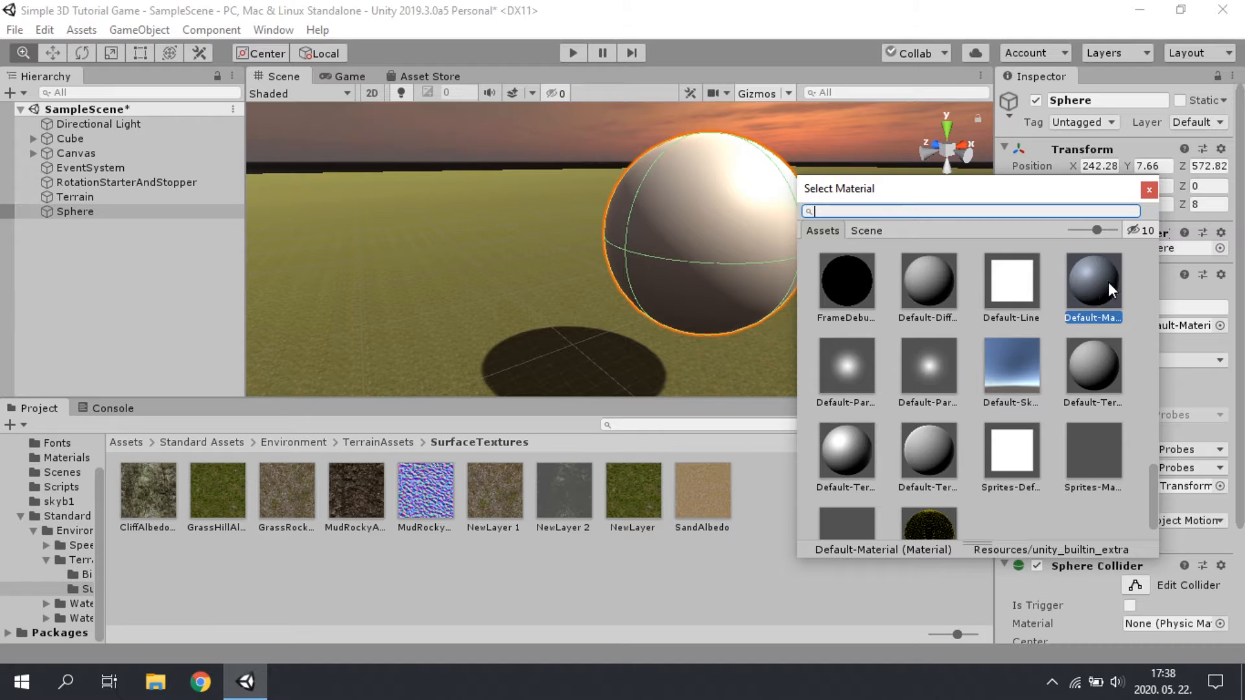
click(1149, 188)
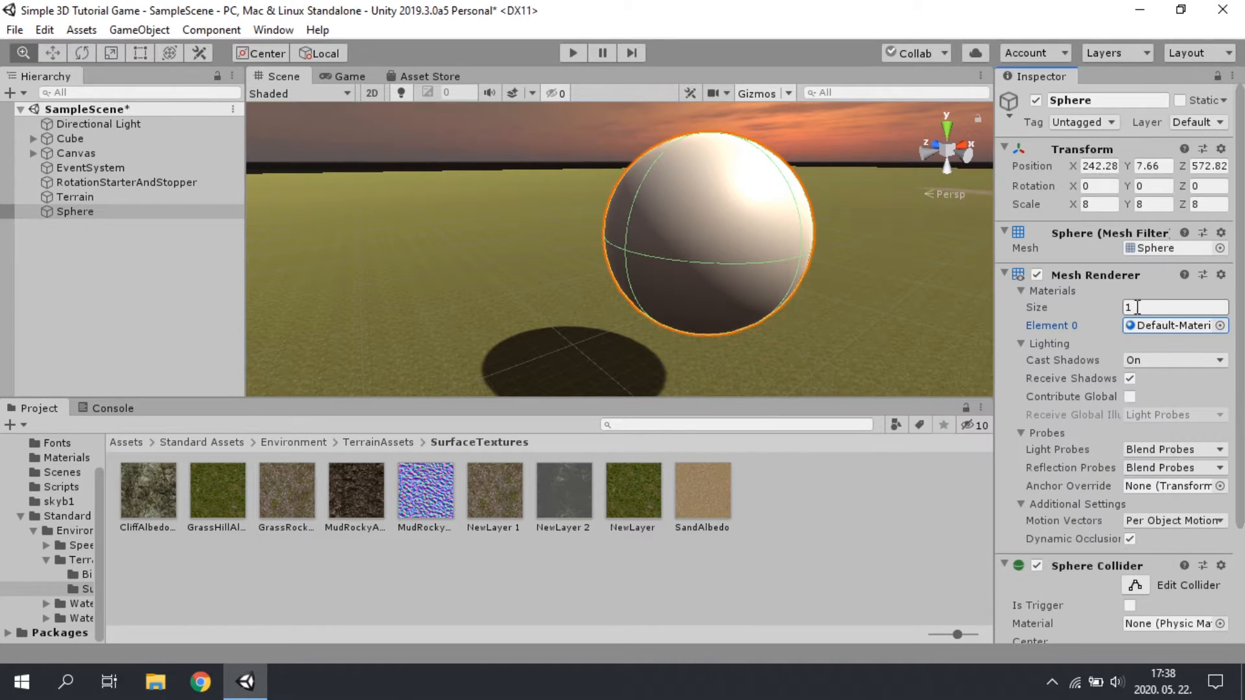
- Show SphereMaterial in the Materials folder, and look for it among the material choices for the sphere's Element 0
scroll(65, 480, up, 2)
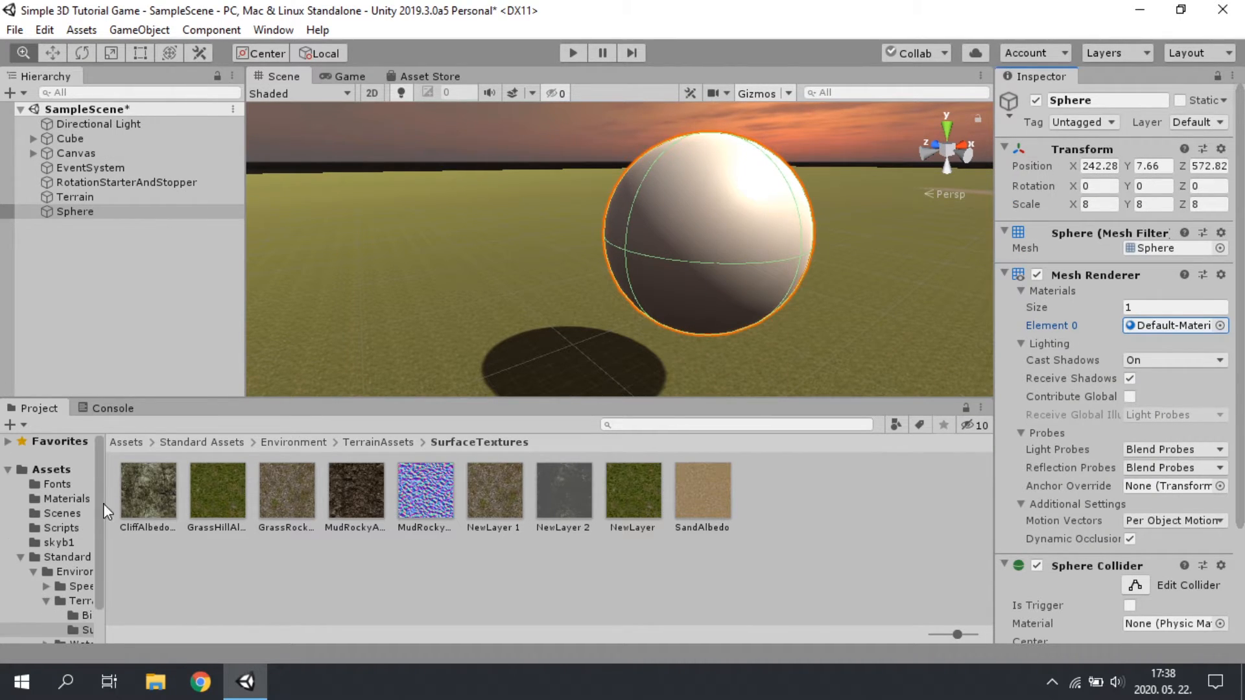
click(84, 496)
click(284, 495)
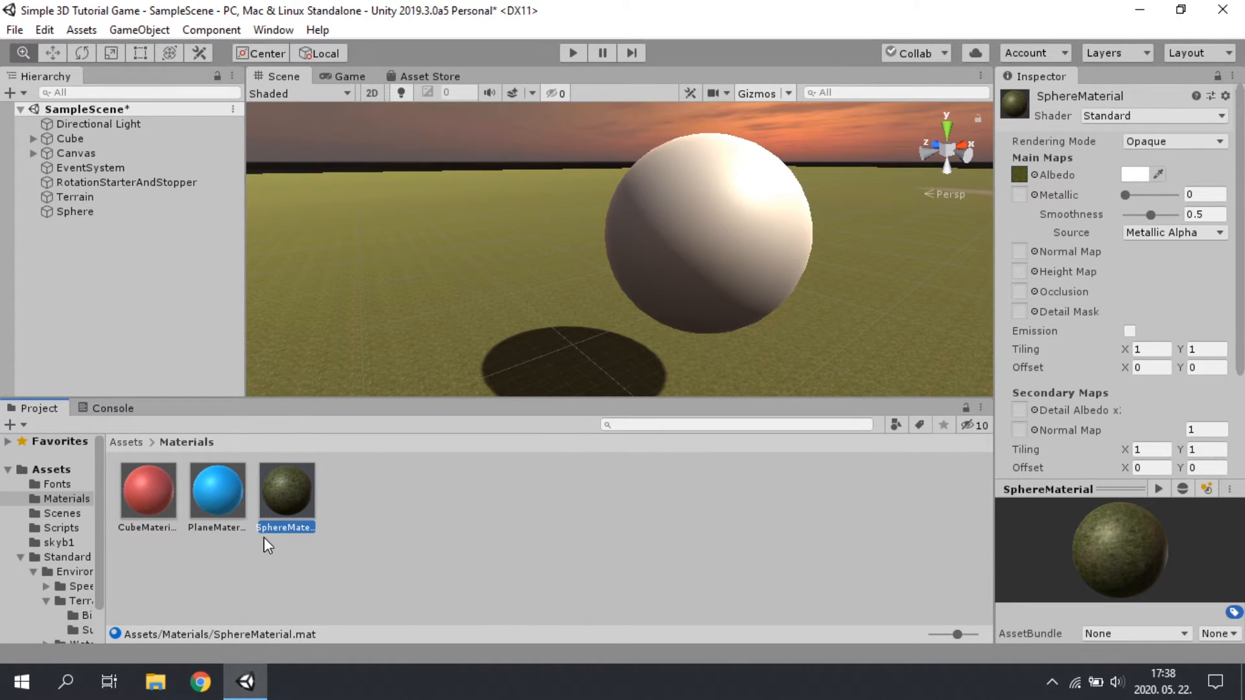
click(78, 214)
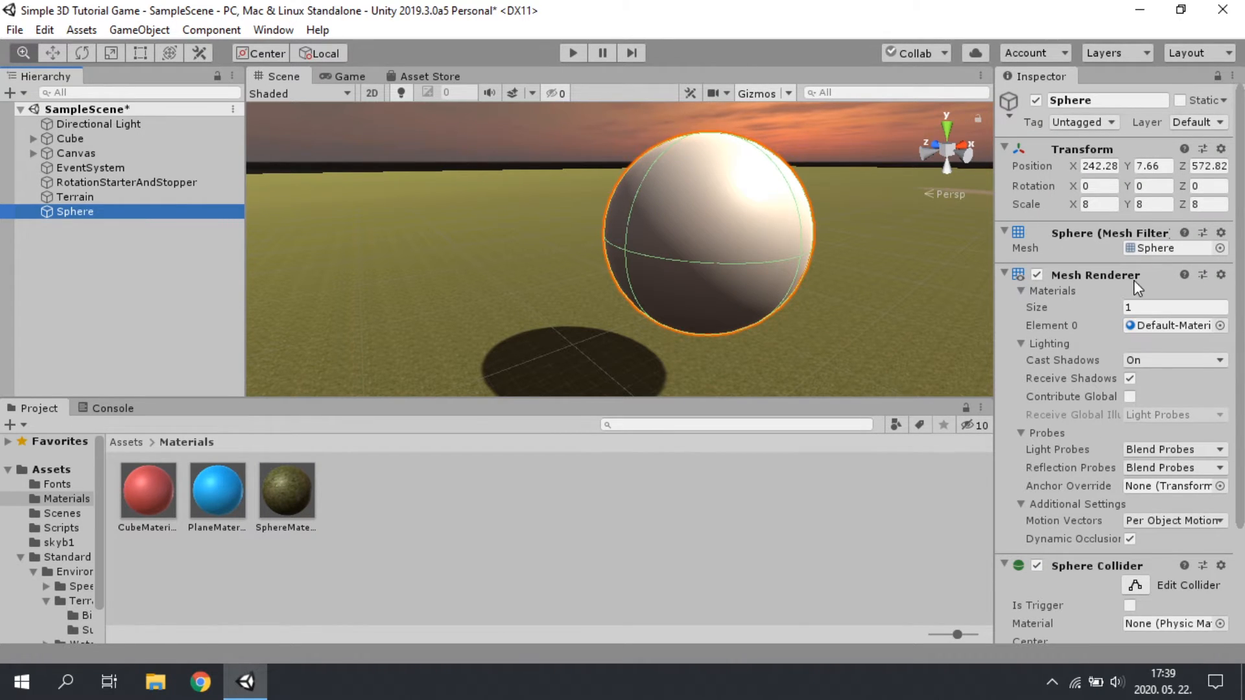
click(1219, 325)
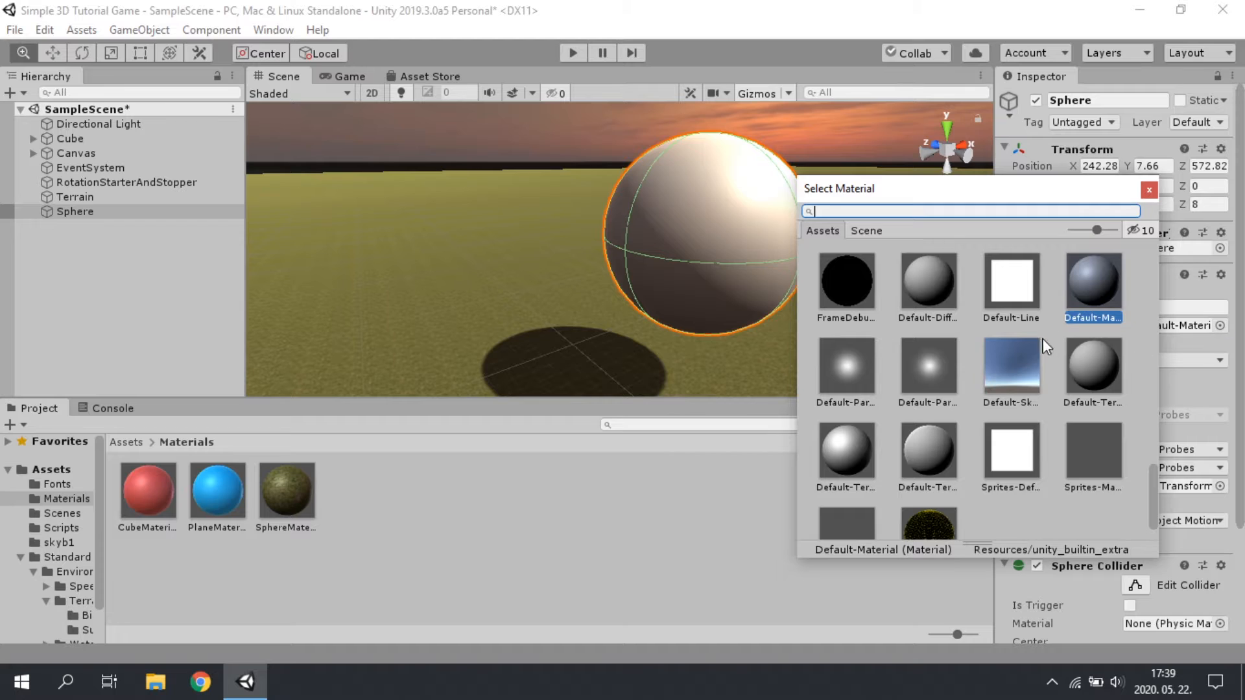
scroll(974, 391, down, 6)
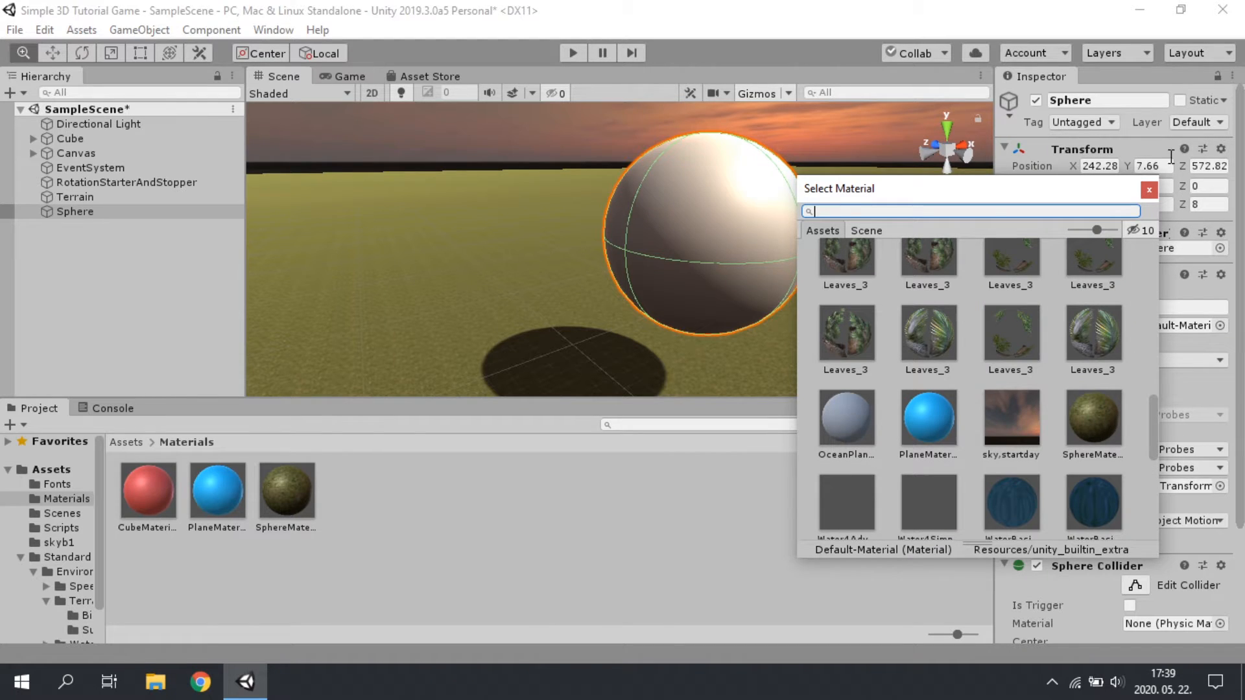
click(1148, 189)
- Apply SphereMaterial to the sphere in the scene, inspect the textured surface up close and deselect the sphere
drag(263, 509, 730, 234)
scroll(750, 230, up, 5)
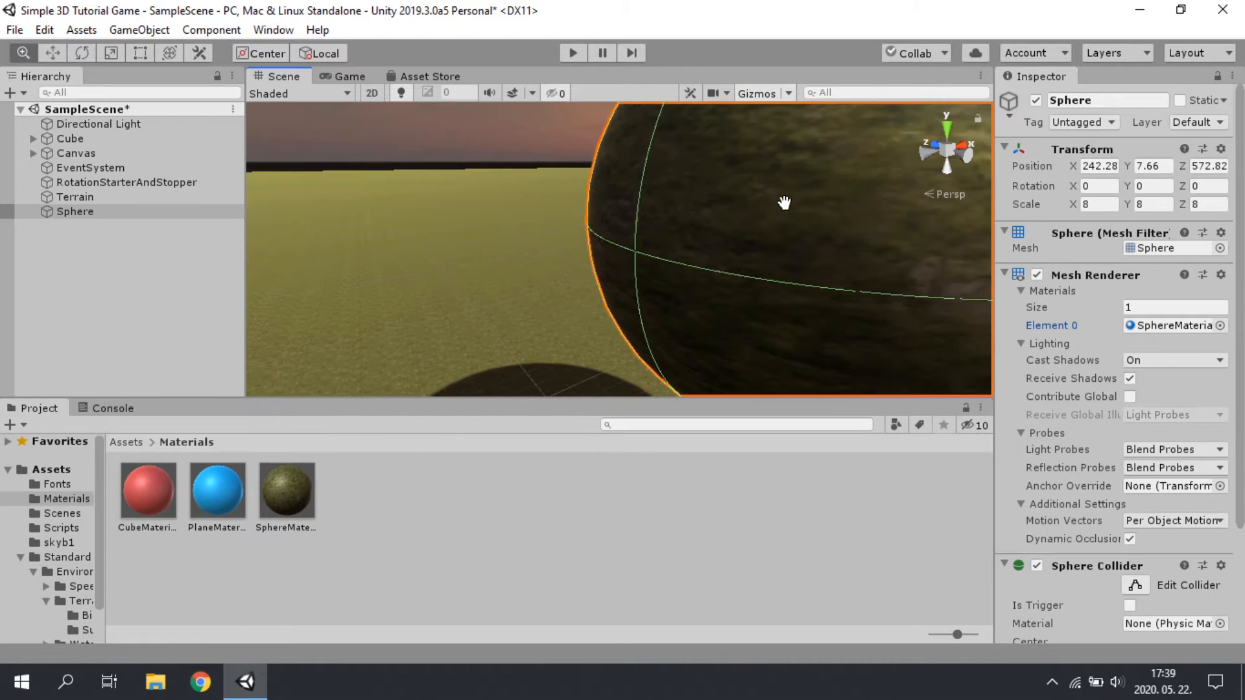
drag(781, 201, 606, 297)
scroll(611, 278, down, 5)
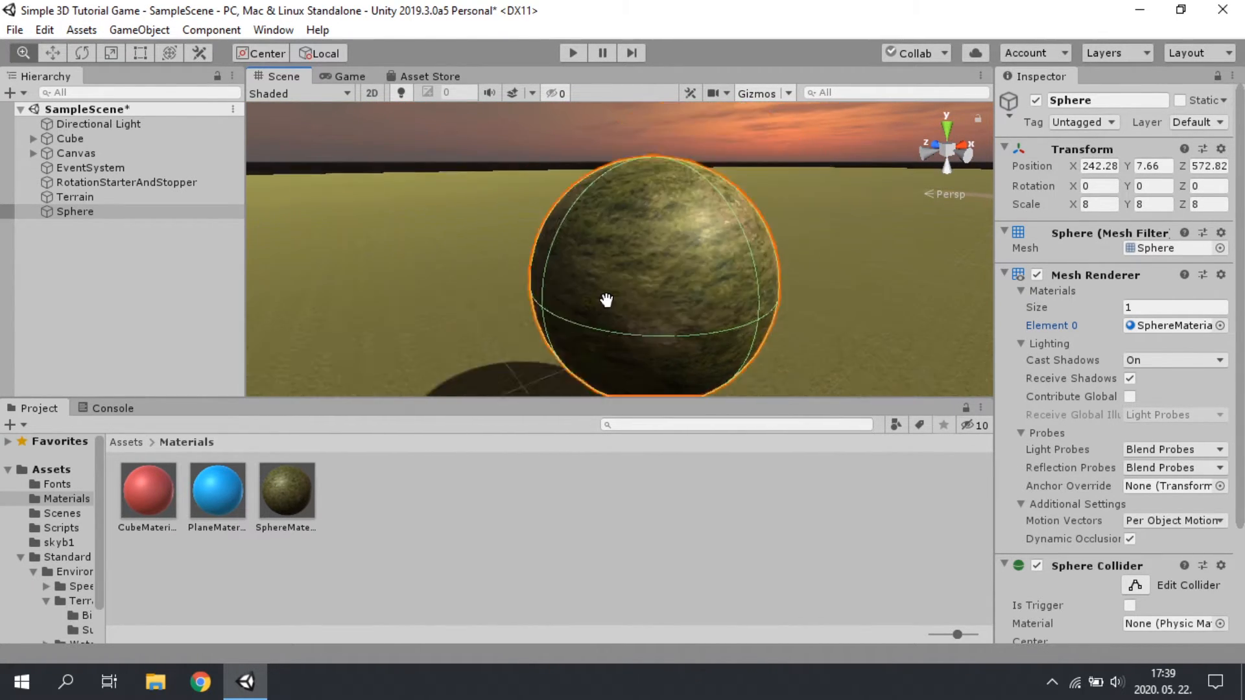
click(119, 317)
drag(527, 339, 507, 261)
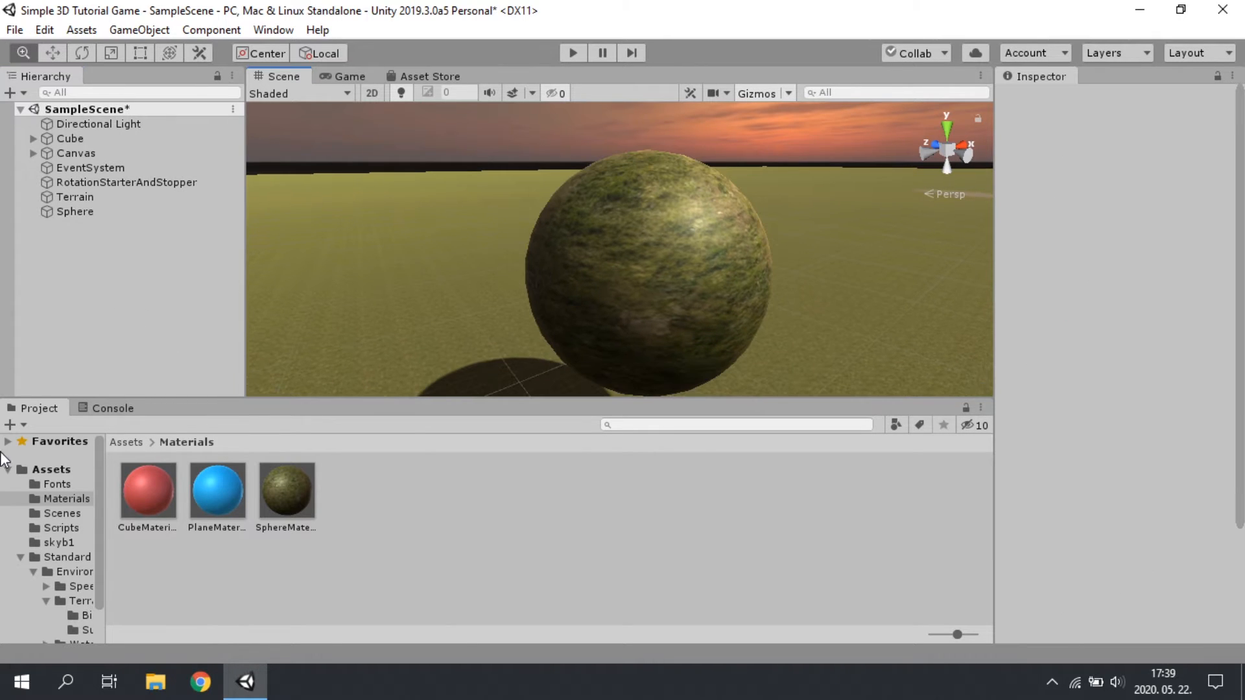
- Create a folder named Prefabs in Assets and open it
click(39, 470)
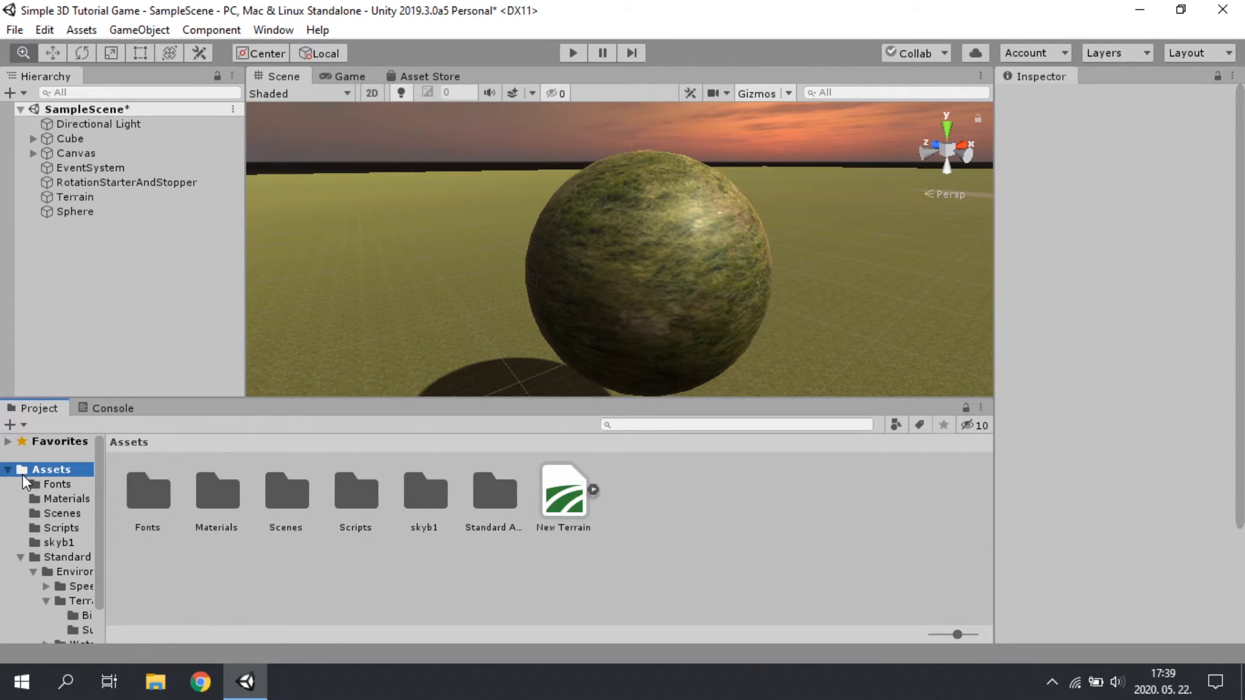
right_click(623, 503)
mouse_move(766, 52)
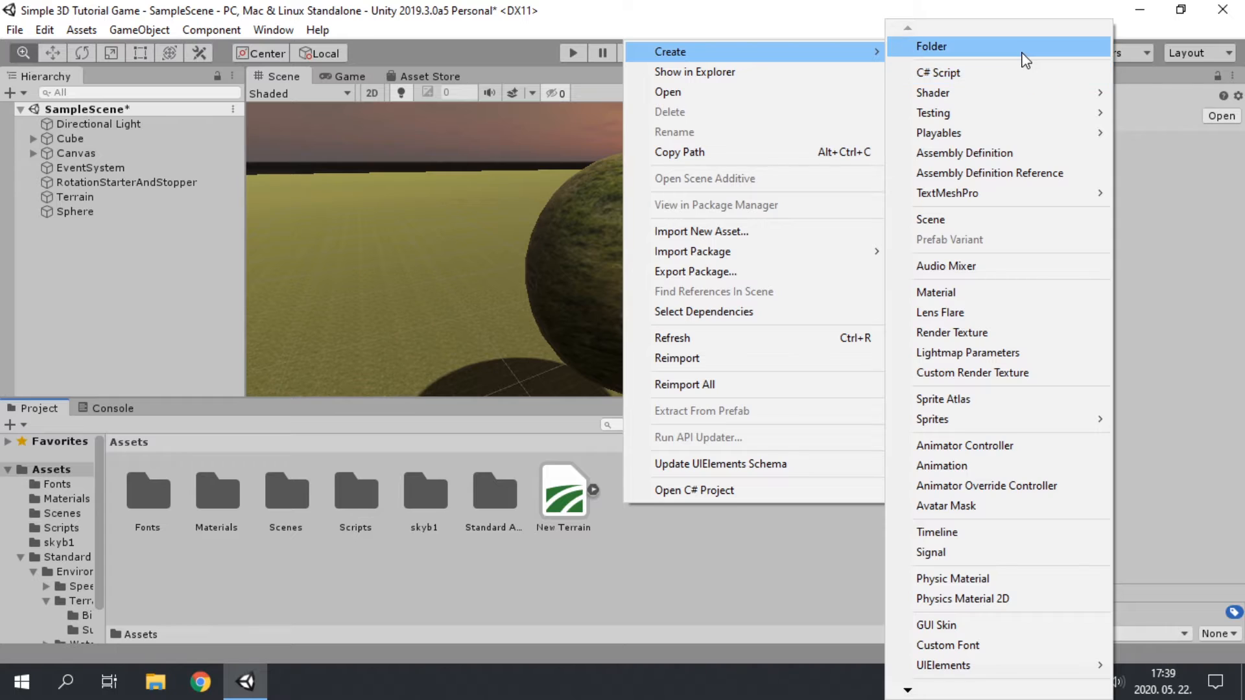
click(928, 46)
text(Pre)
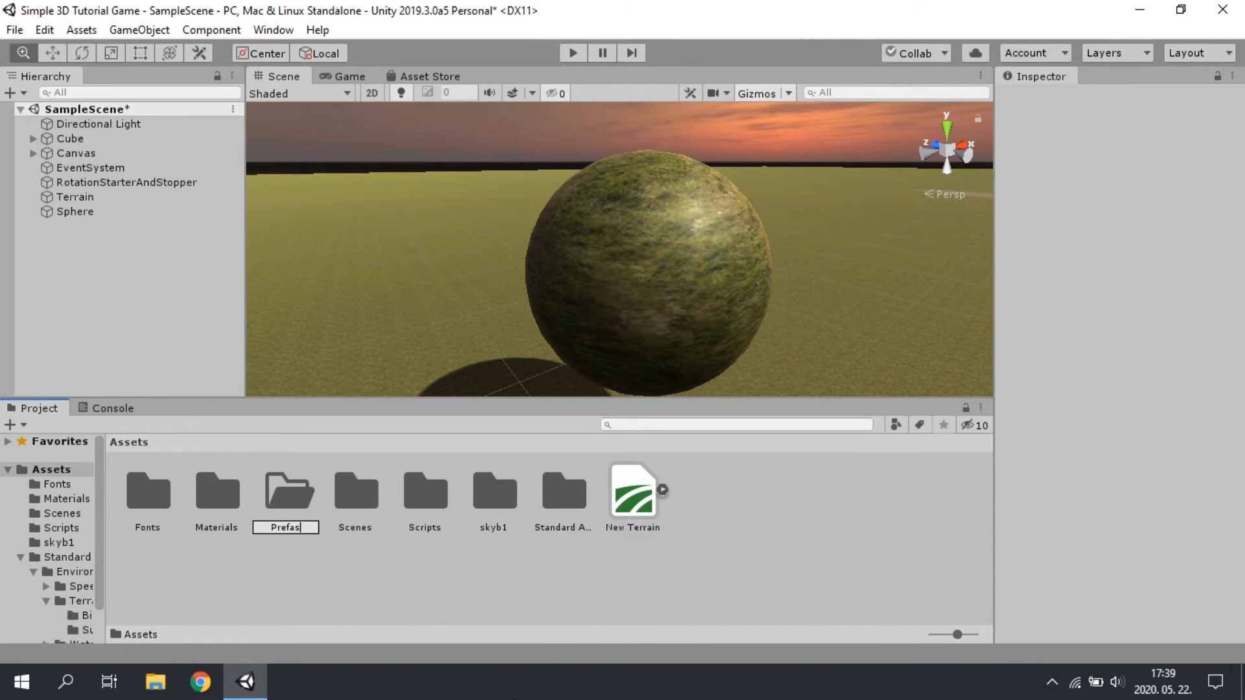
text(fabs)
key(Return)
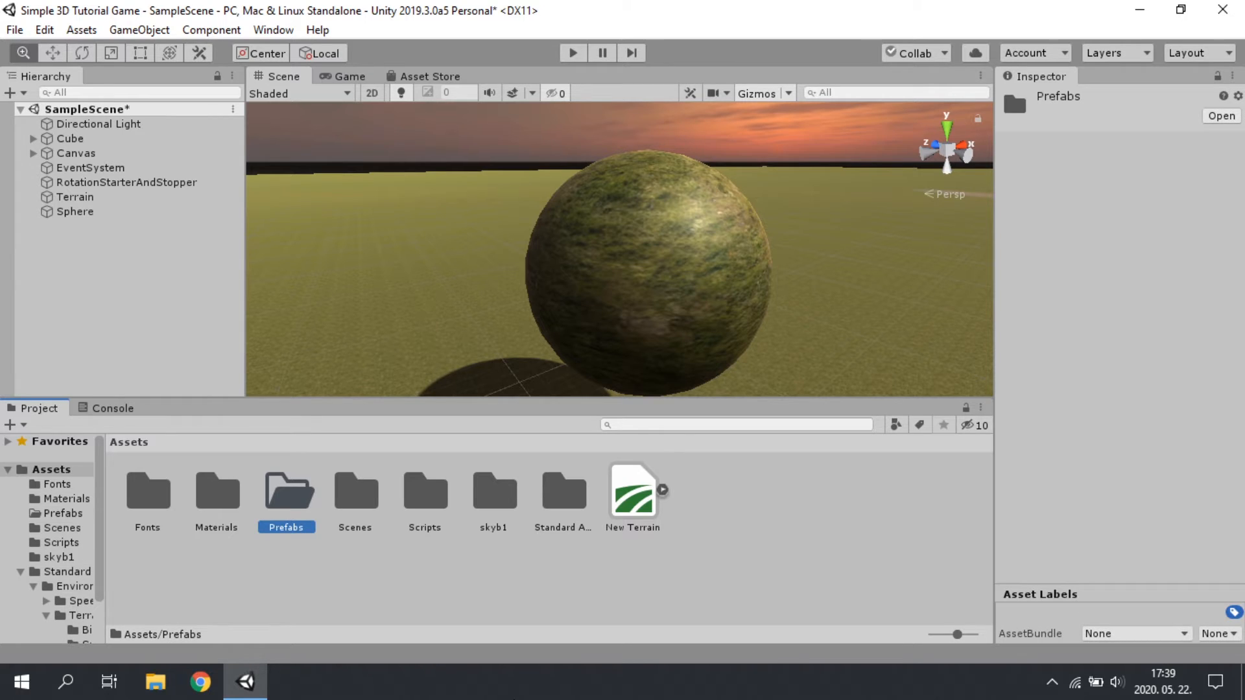
double_click(286, 492)
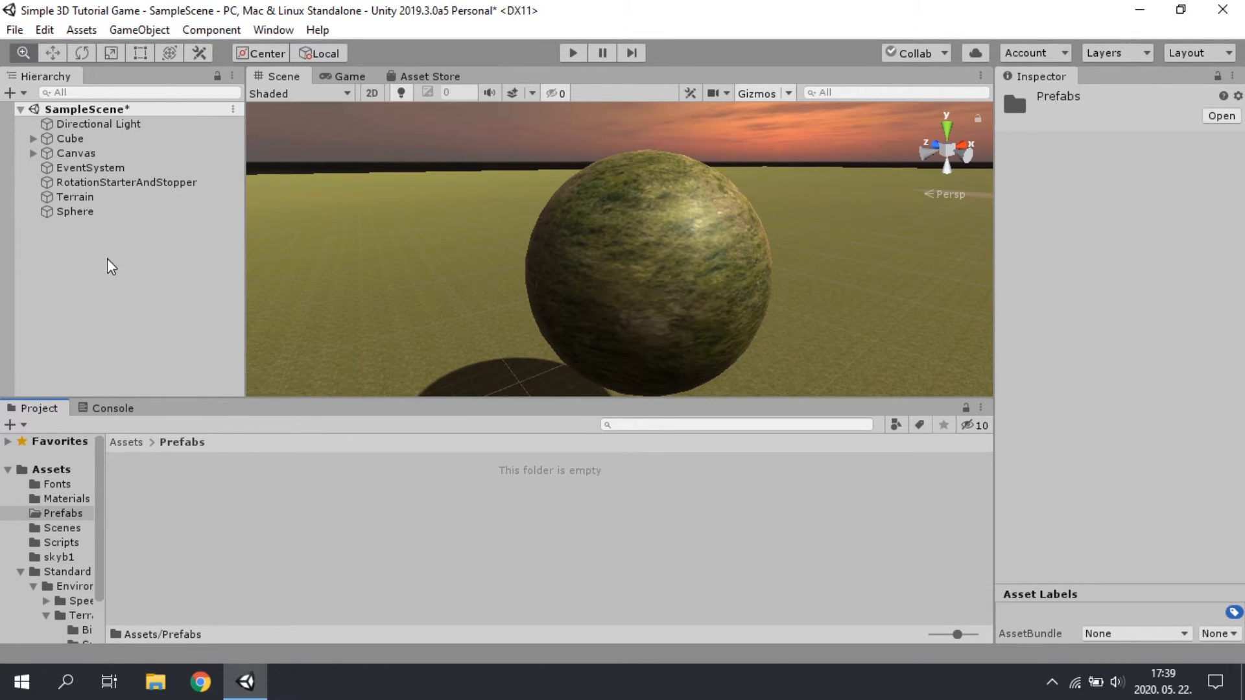
- Turn the sphere into a prefab in the Prefabs folder, and inspect both the scene instance and the prefab asset
click(78, 212)
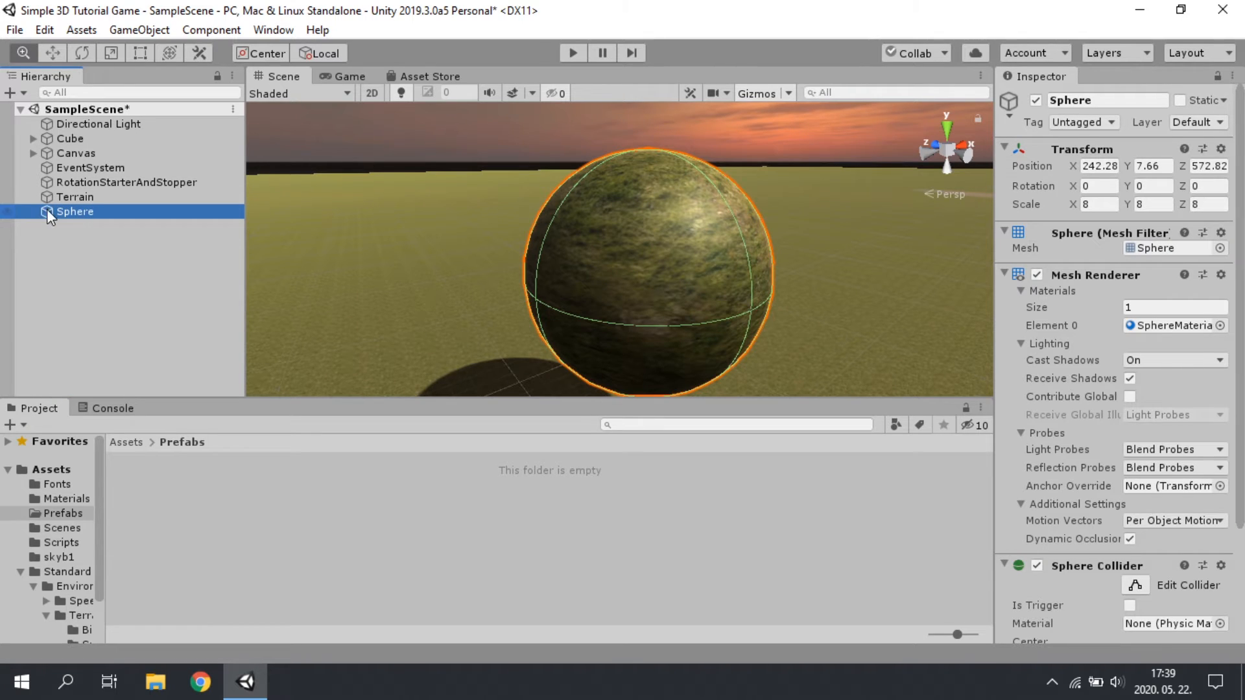
drag(45, 212, 147, 480)
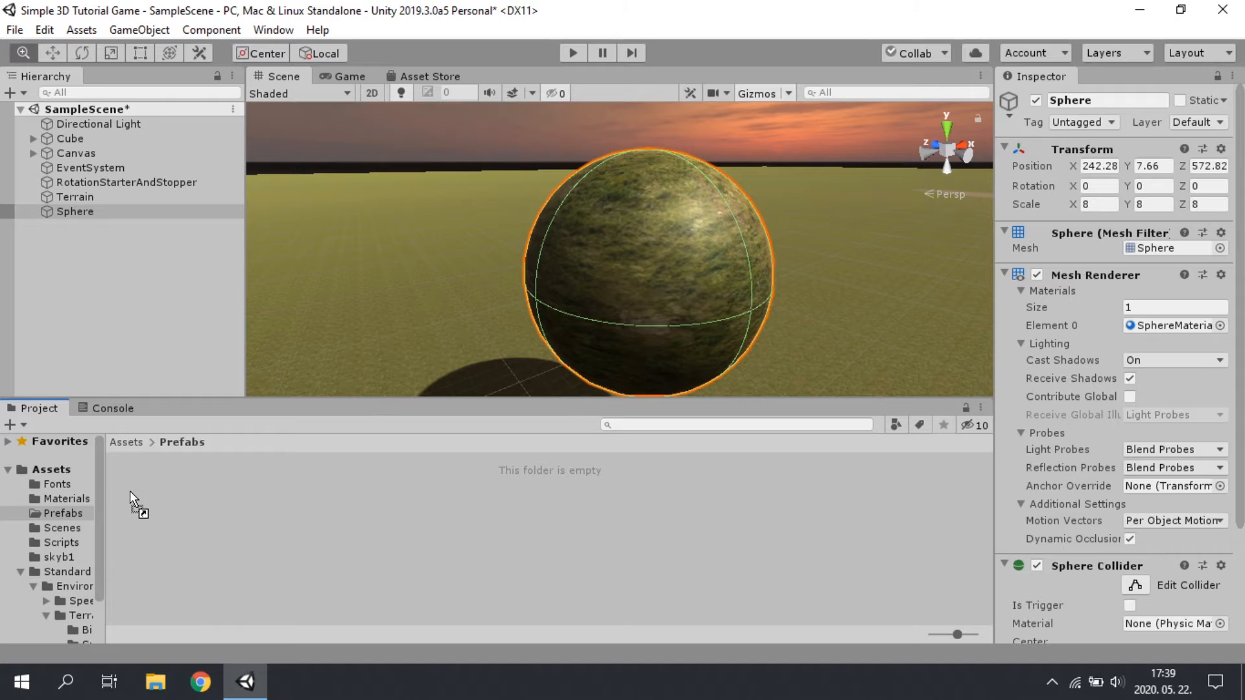
drag(127, 489, 125, 488)
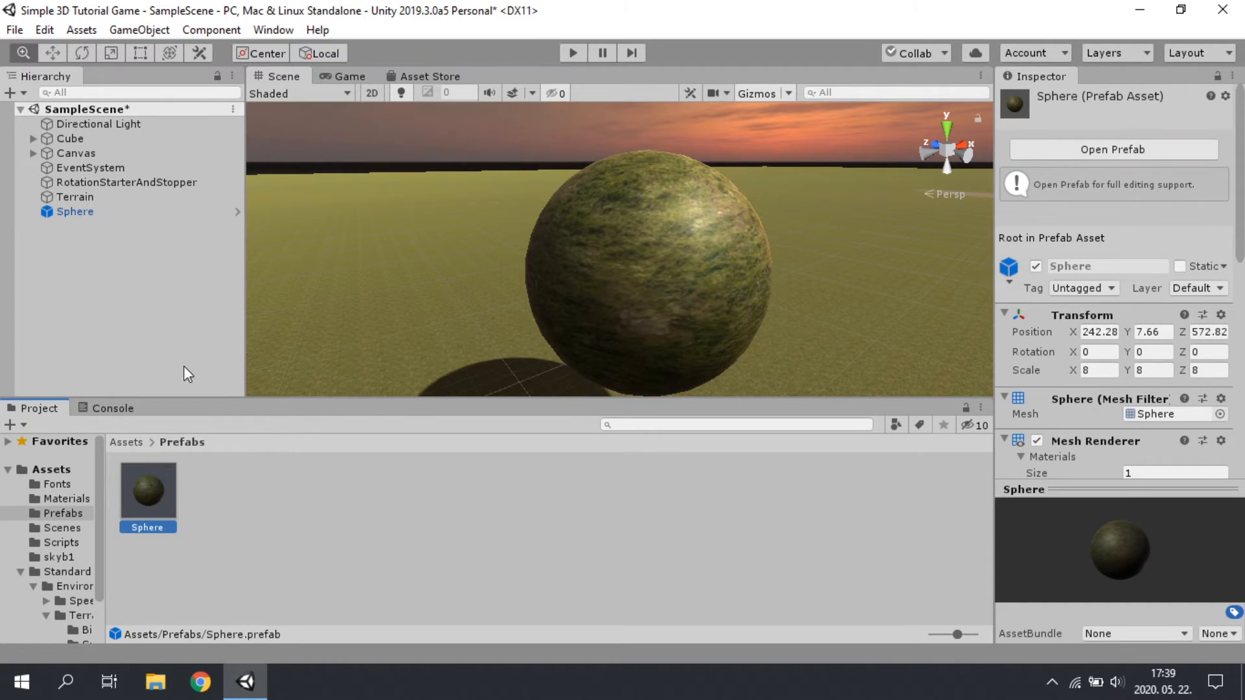
click(49, 211)
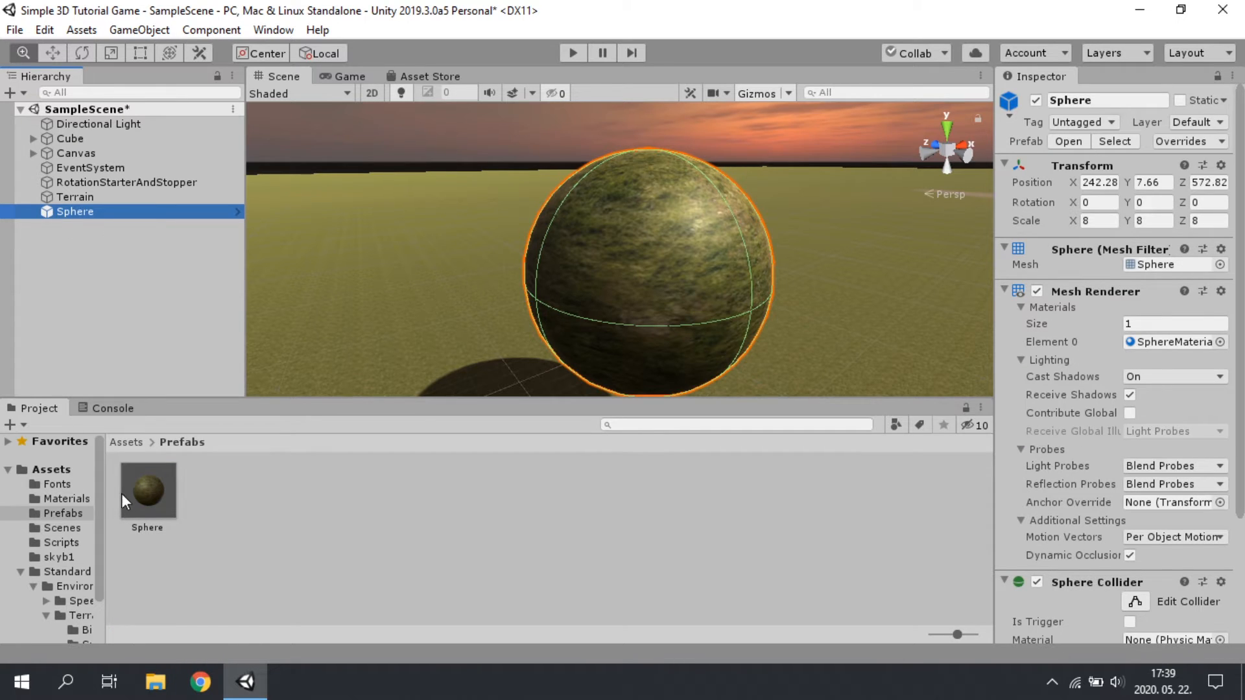
click(149, 494)
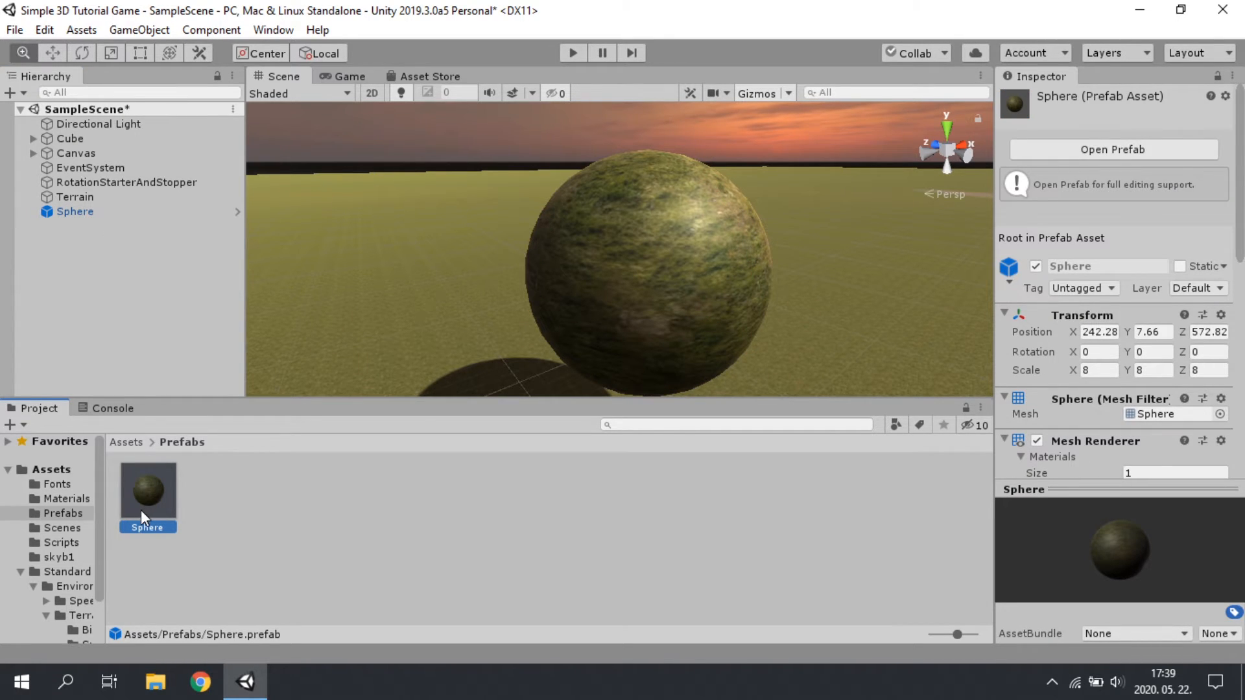
- Add two Sphere prefab instances at the original sphere's position and one on the terrain at about X 238, Y 4, Z 593
drag(142, 509, 155, 324)
drag(144, 496, 85, 247)
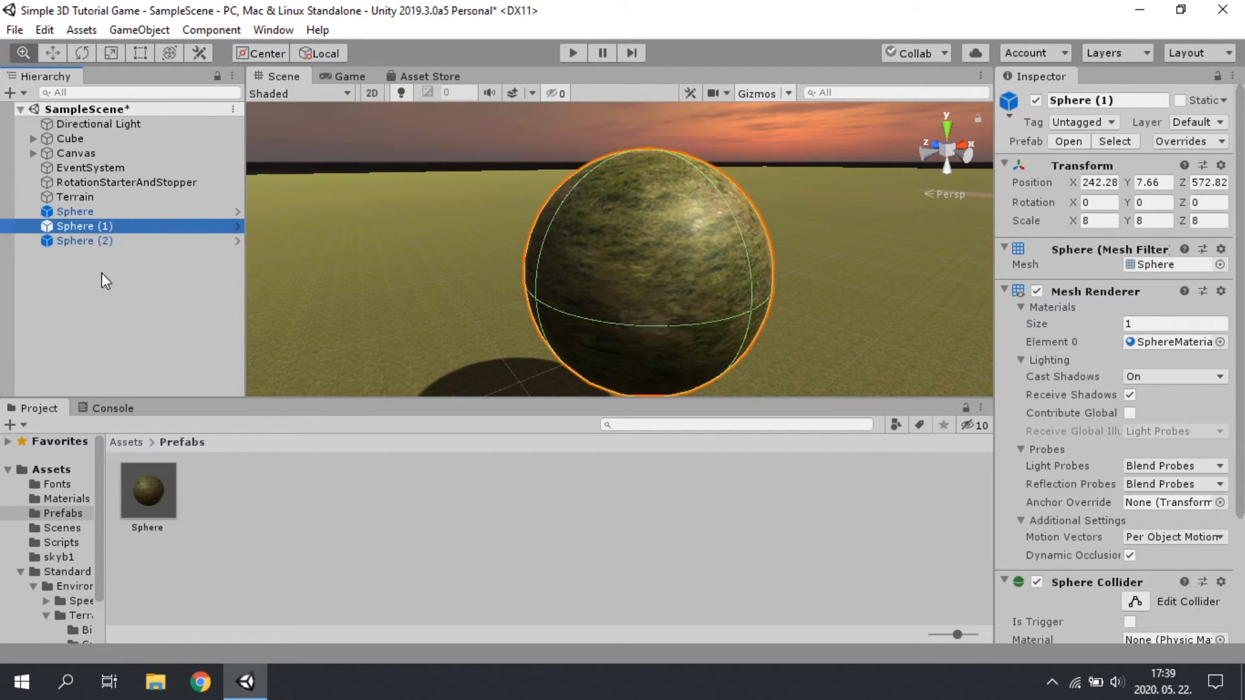
drag(147, 511, 414, 279)
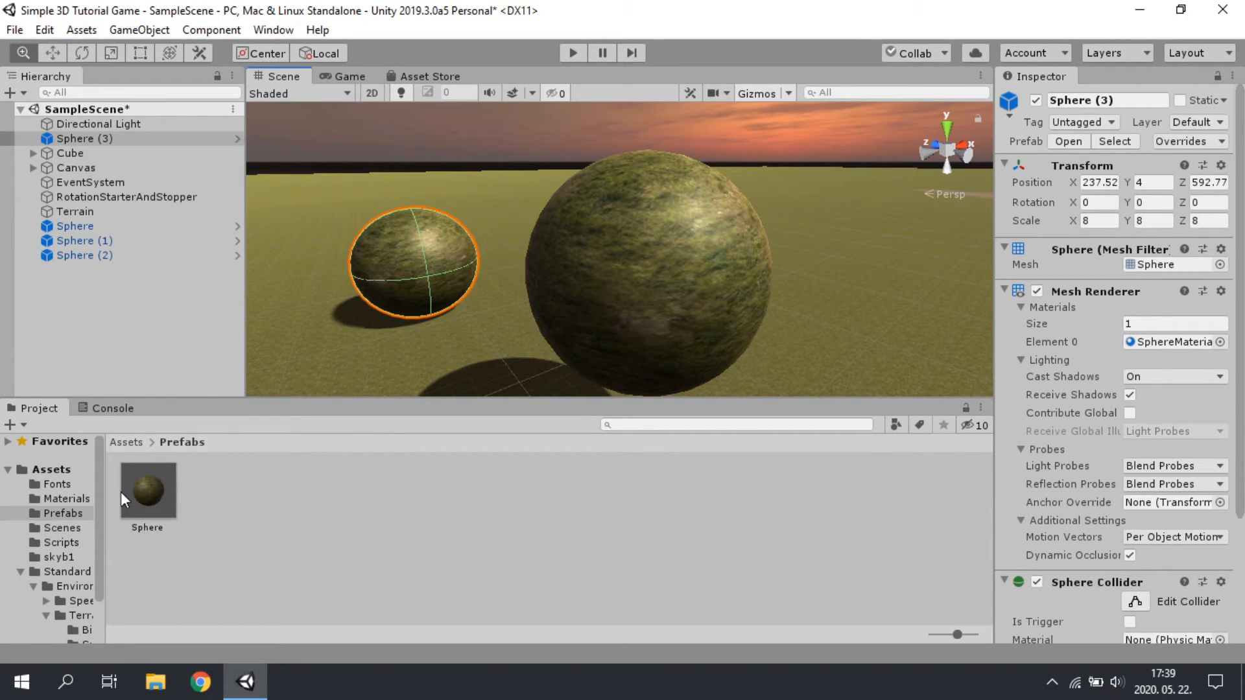
- Place a Sphere prefab instance on the terrain at about X 283, Y 4, Z 578 and add another at the prefab's stored position
drag(121, 492, 859, 255)
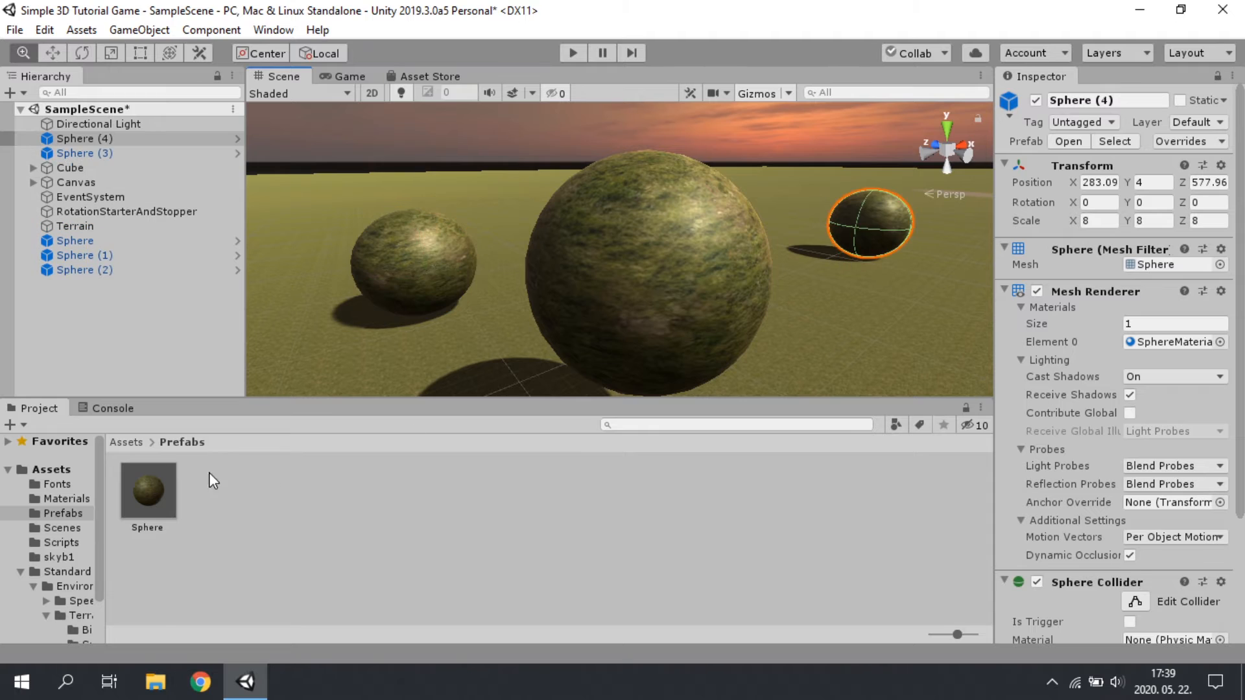
click(136, 508)
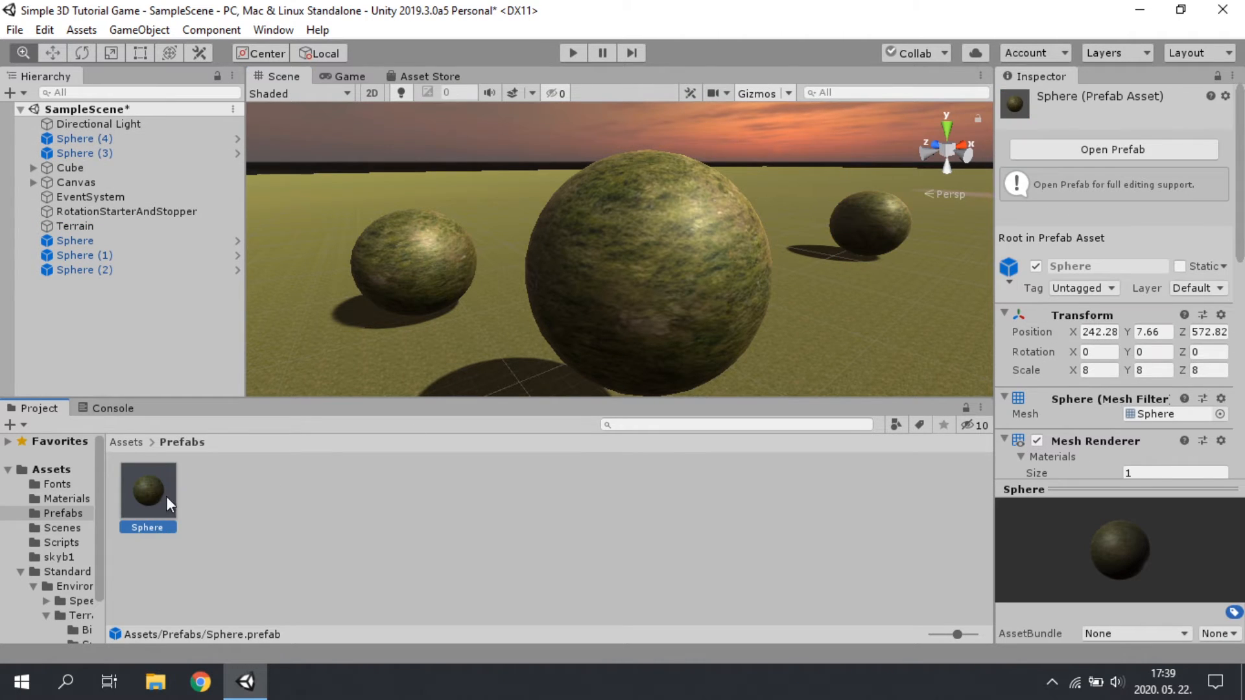
drag(147, 504, 57, 335)
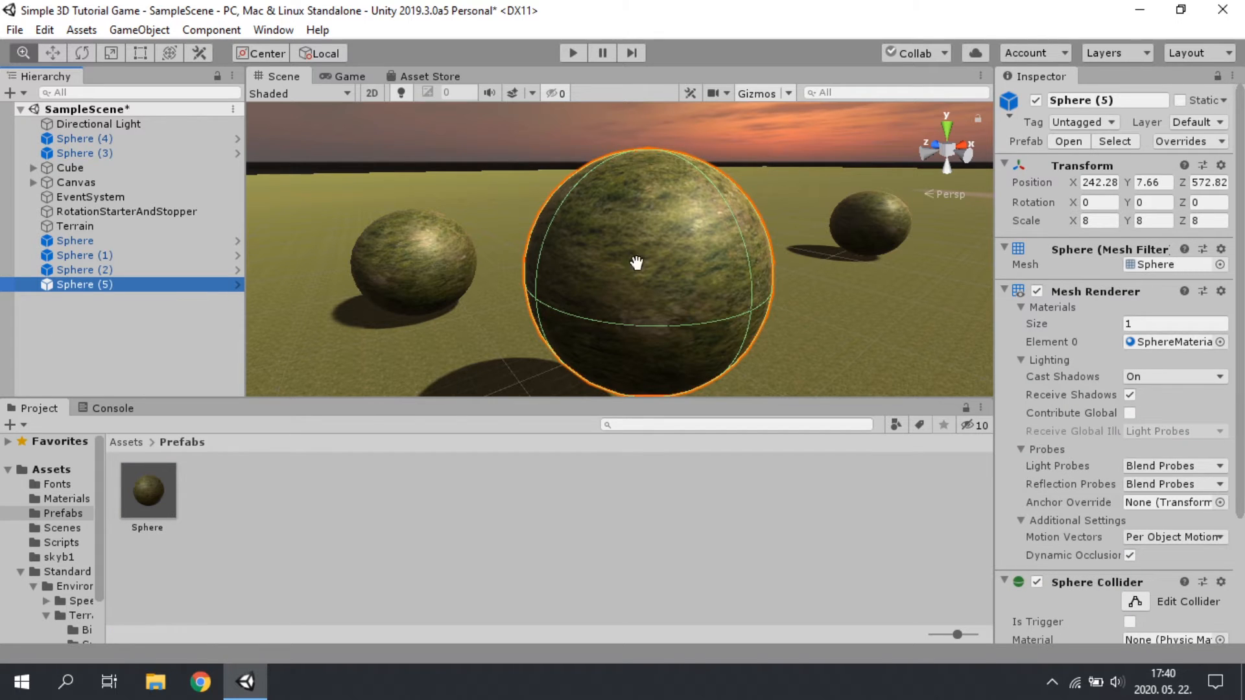
scroll(683, 224, up, 3)
scroll(653, 257, down, 6)
mouse_move(621, 289)
mouse_down()
mouse_move(551, 272)
mouse_move(672, 240)
mouse_move(608, 331)
mouse_move(623, 311)
mouse_up()
scroll(660, 258, down, 3)
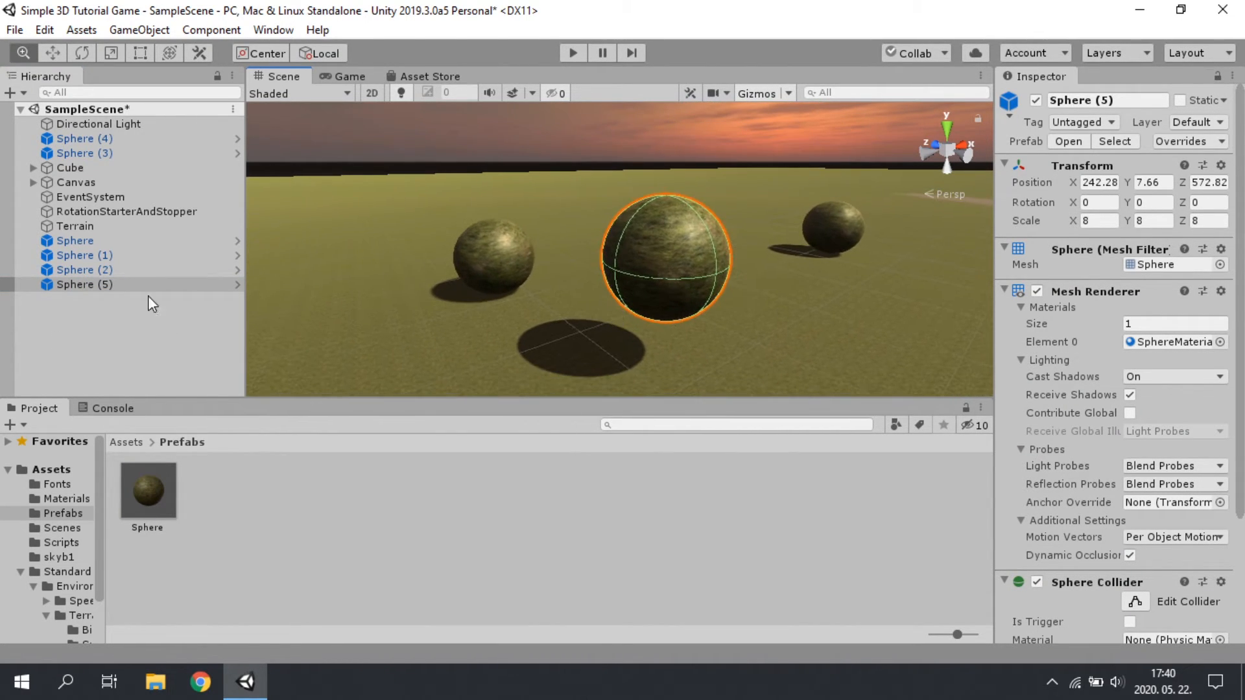
- Check the overlapping sphere instances and shift Sphere (1) along the X axis away from the others, toward Sphere (4)
click(99, 272)
click(102, 257)
click(99, 242)
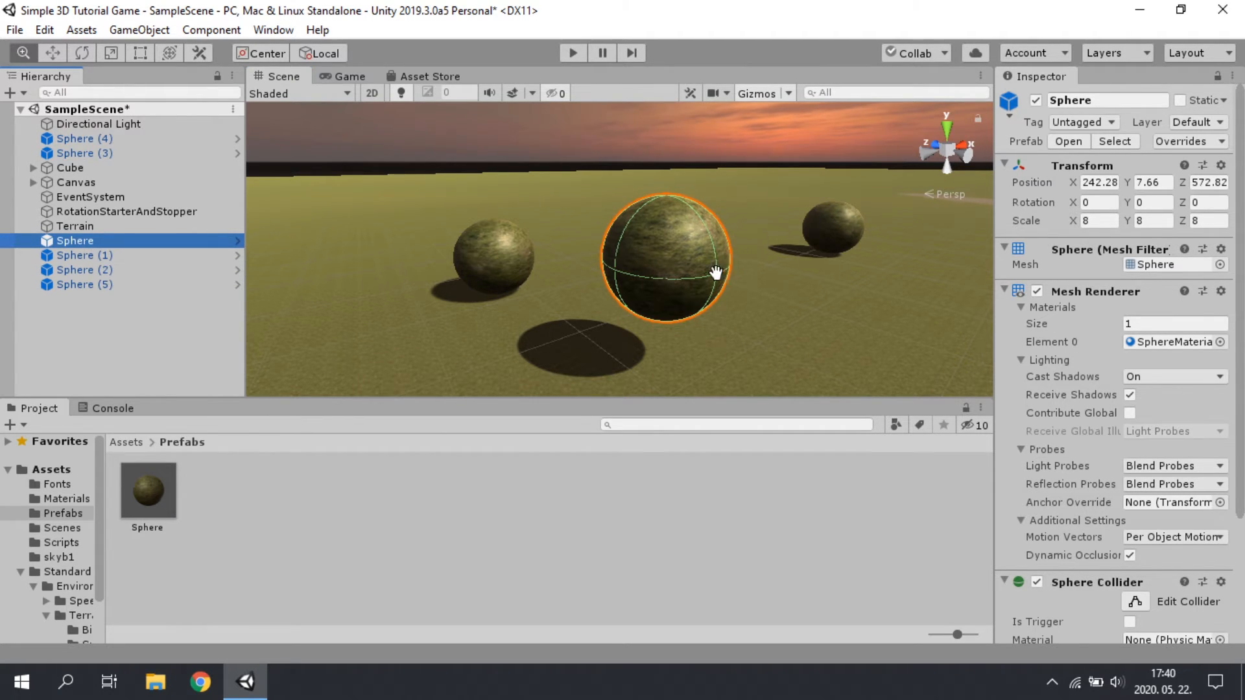
scroll(715, 272, down, 2)
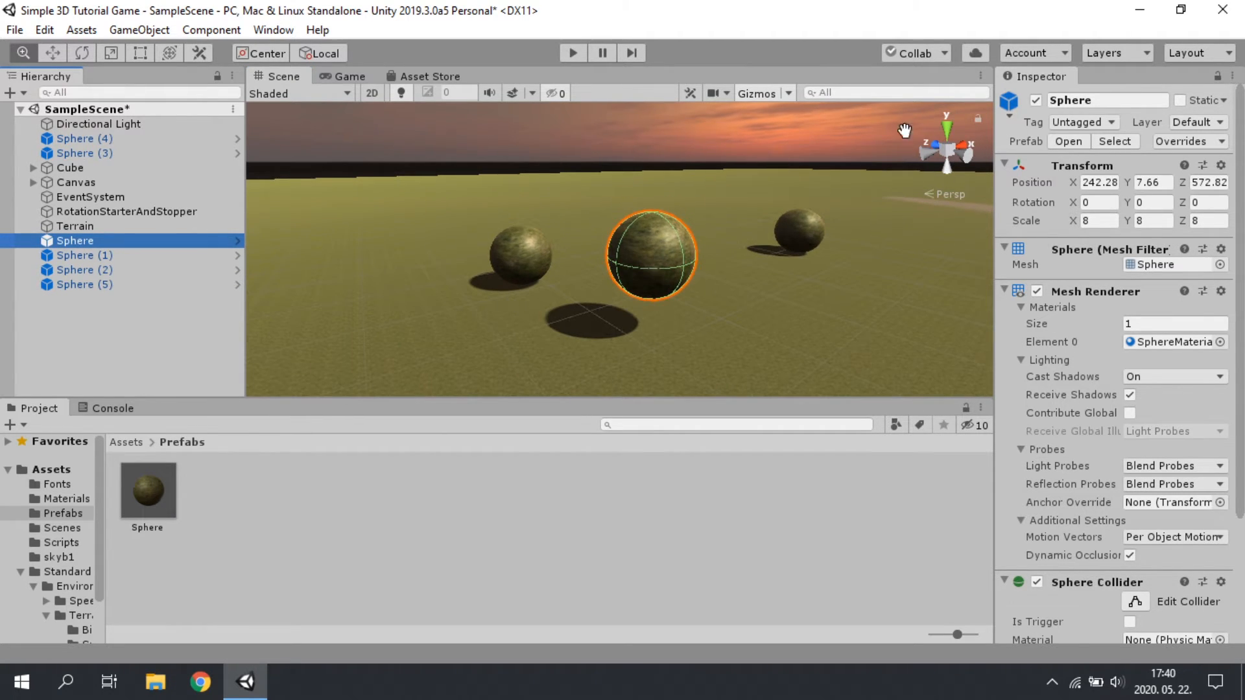
click(103, 256)
click(57, 52)
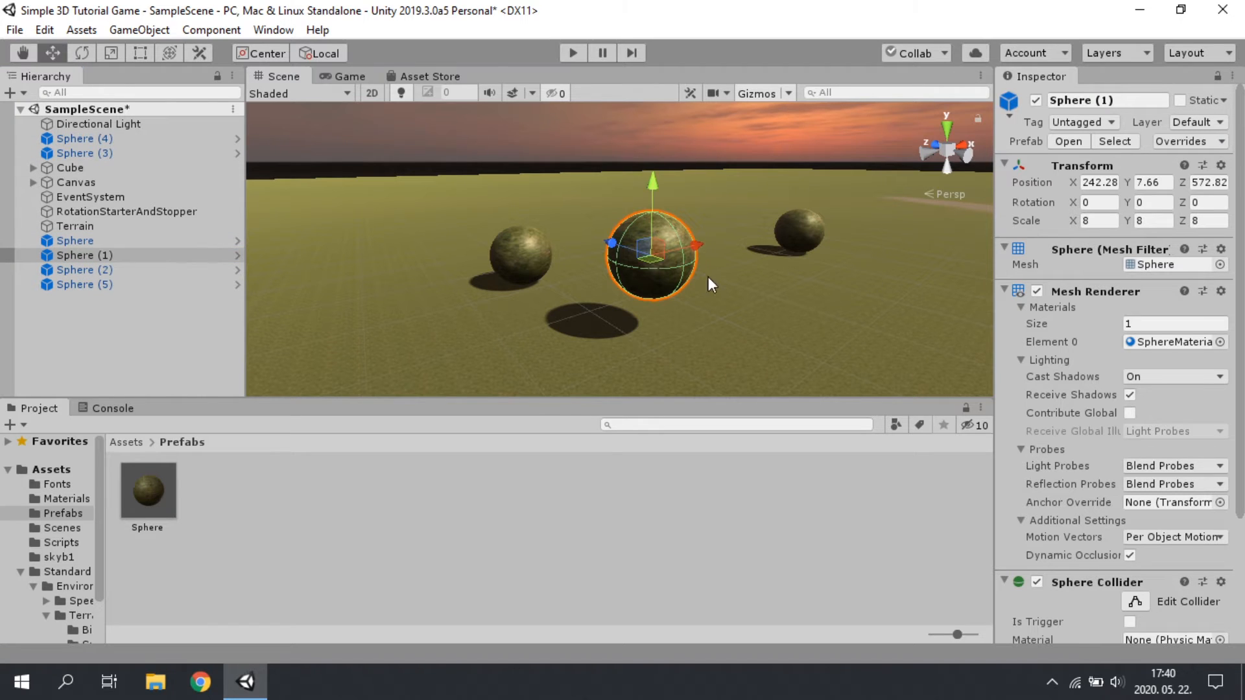
drag(683, 250, 786, 212)
- Move Sphere (2) along the X axis to about 217 and raise it higher above the terrain
click(60, 271)
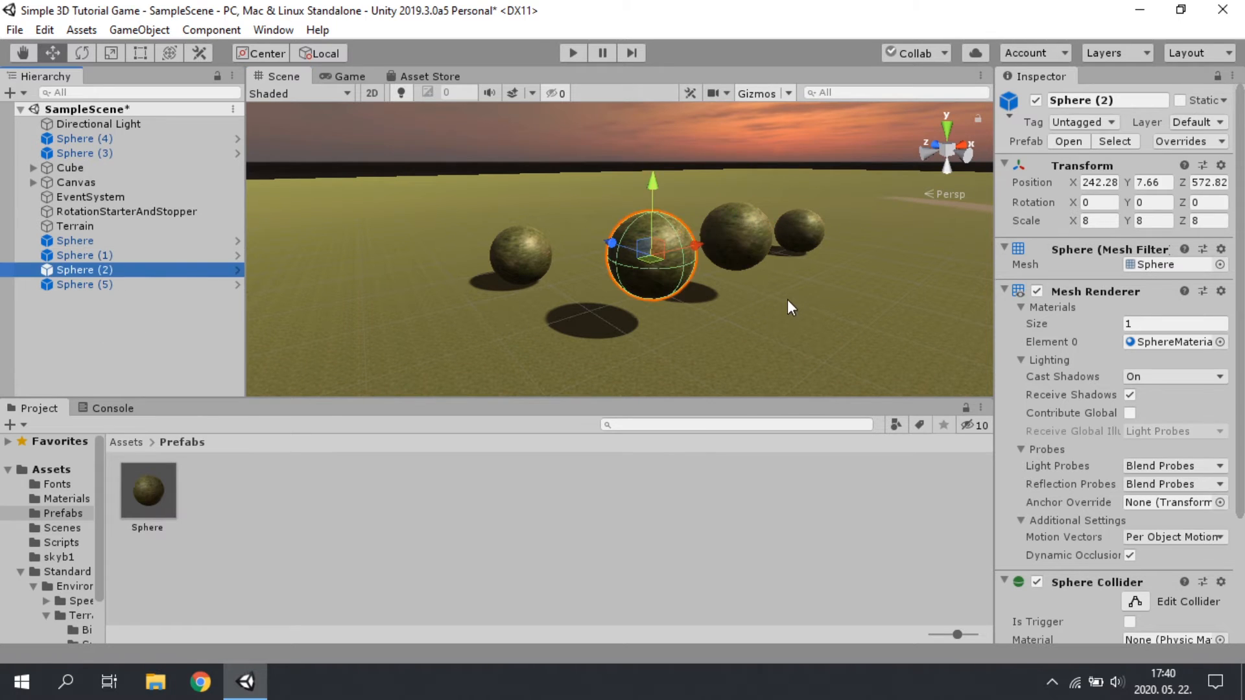
drag(681, 246, 347, 308)
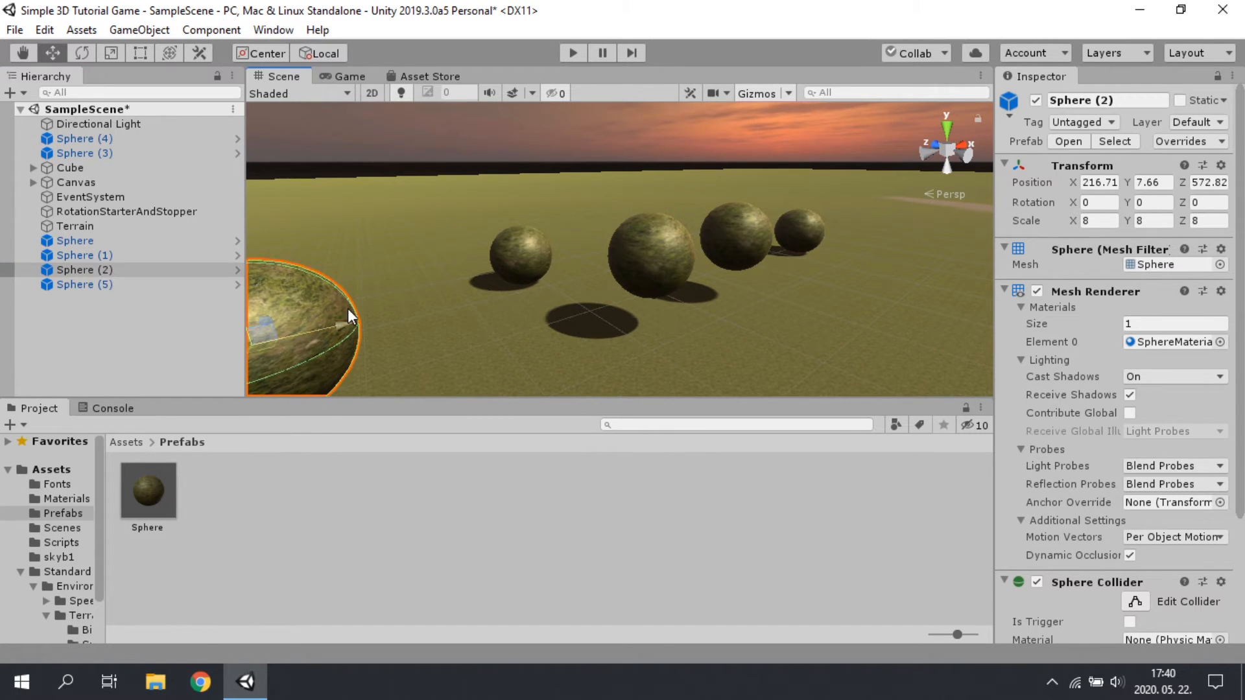
right_drag(565, 333, 424, 314)
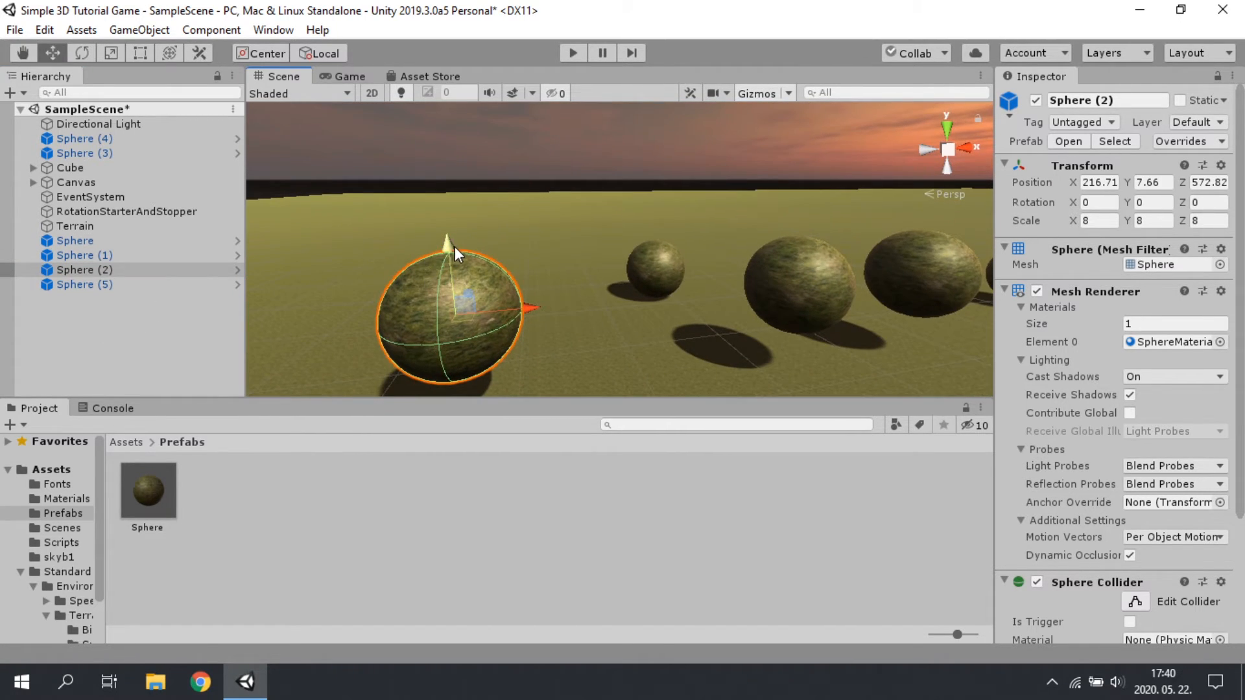
drag(452, 247, 434, 137)
- Lower Sphere (5) until it is mostly sunk into the terrain, and save the scene
click(79, 284)
key(f)
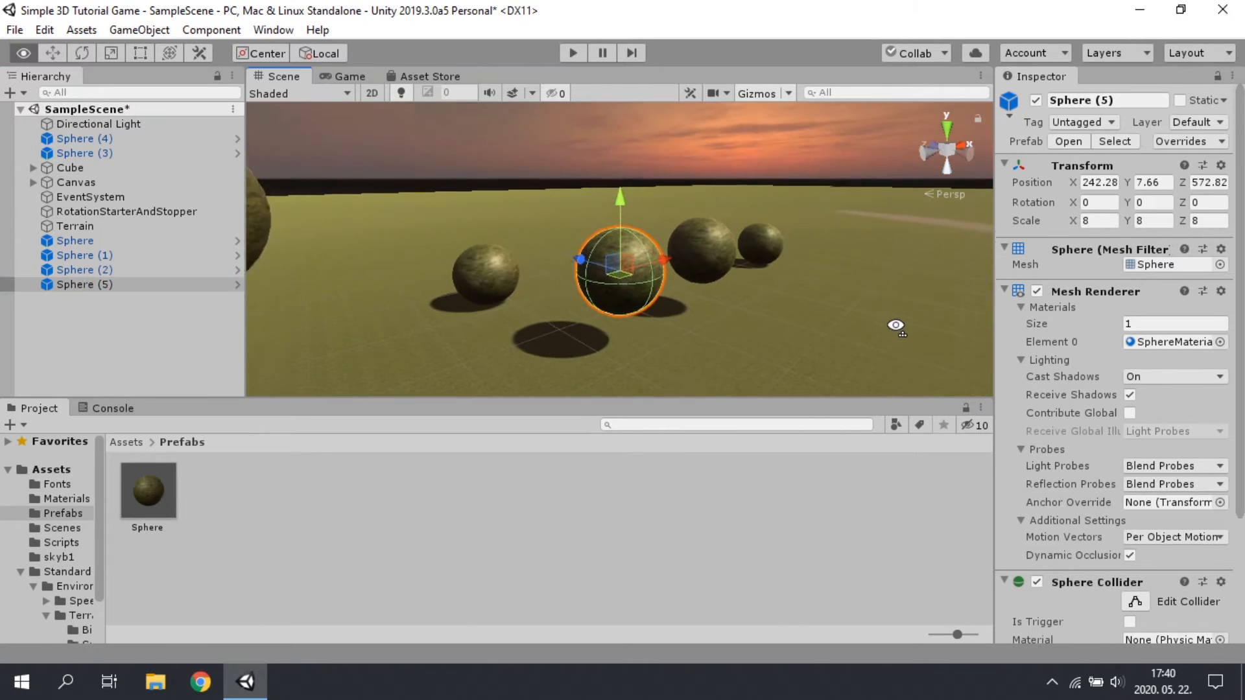
drag(609, 217, 621, 337)
click(780, 328)
right_drag(747, 267, 556, 266)
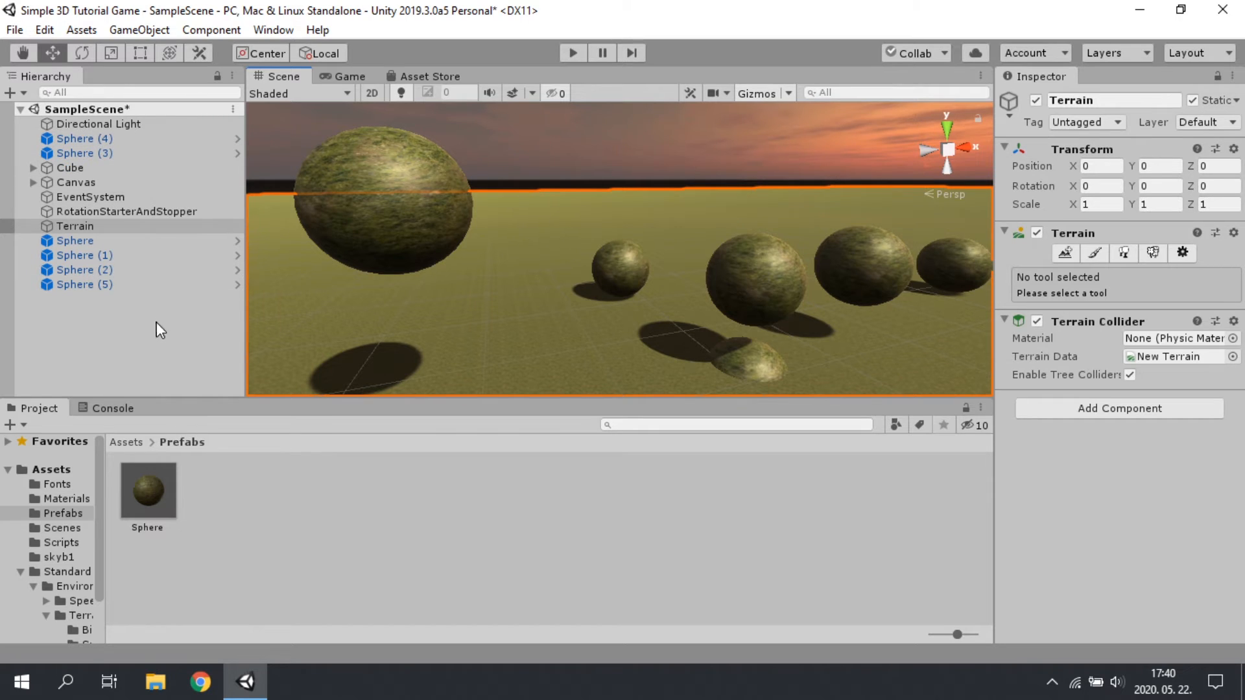
key(ctrl+s)
click(118, 359)
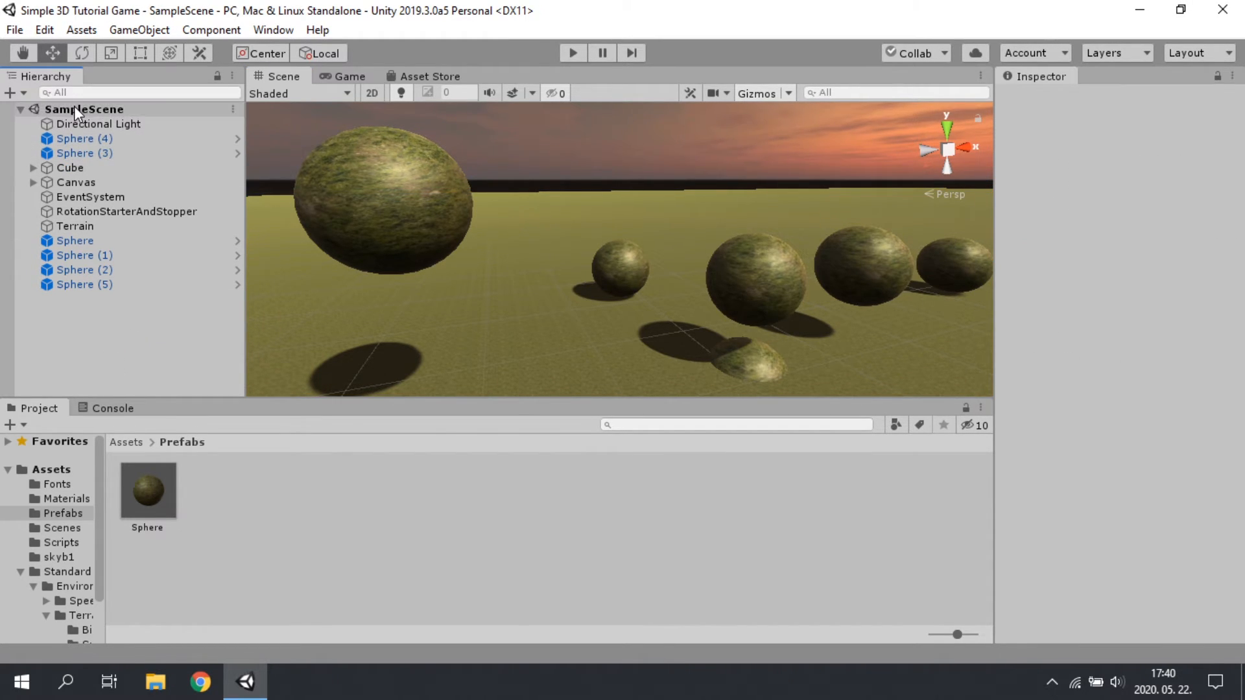
- Rename the SampleScene asset in the Scenes folder to Level1 and reload the open scene
click(62, 527)
click(157, 515)
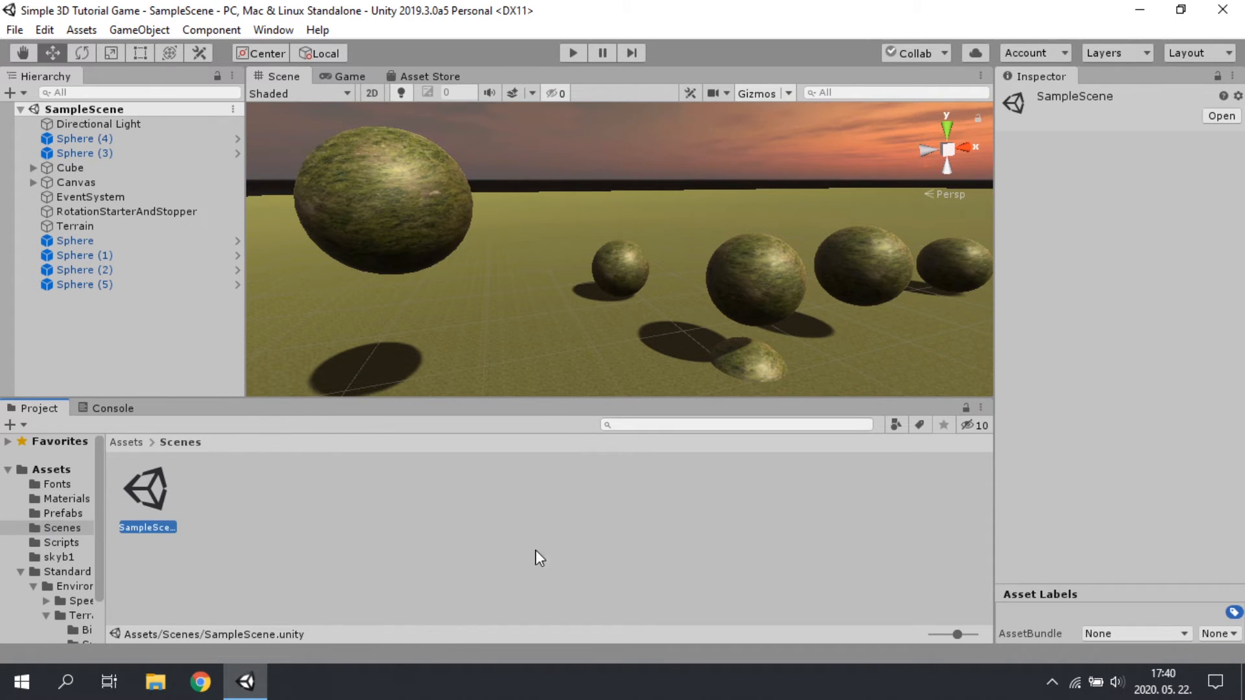
key(F2)
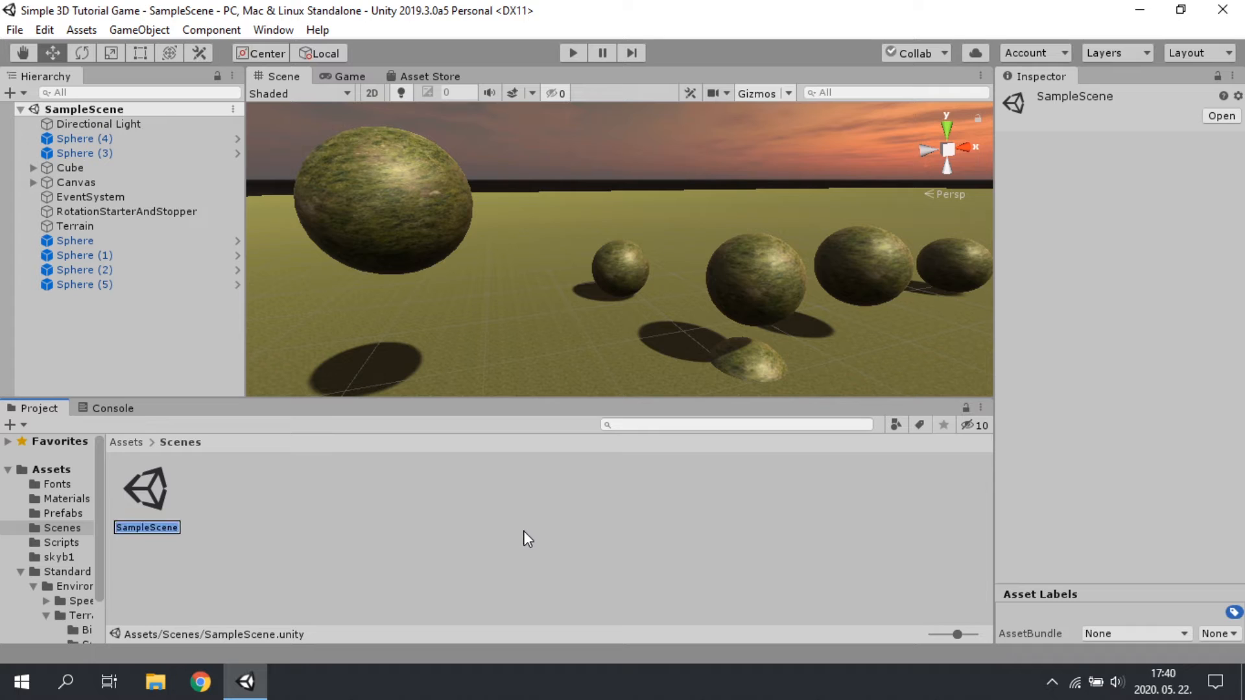
text(Level1)
key(Return)
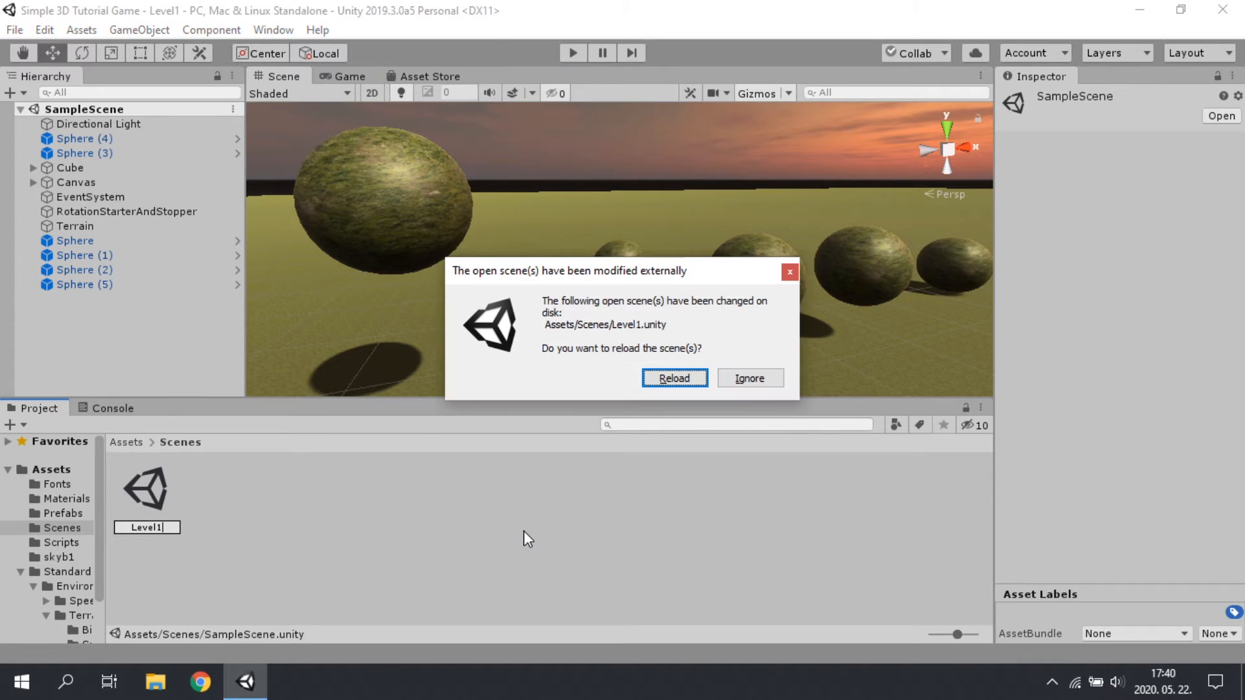
click(673, 378)
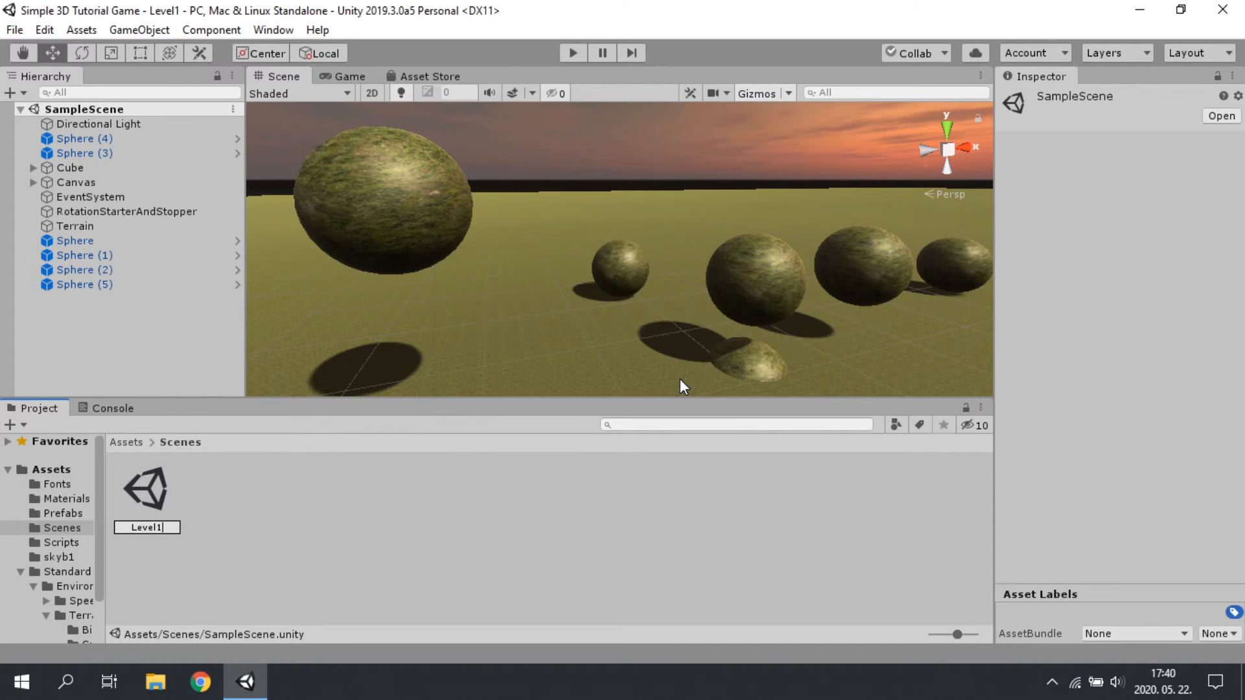
click(20, 108)
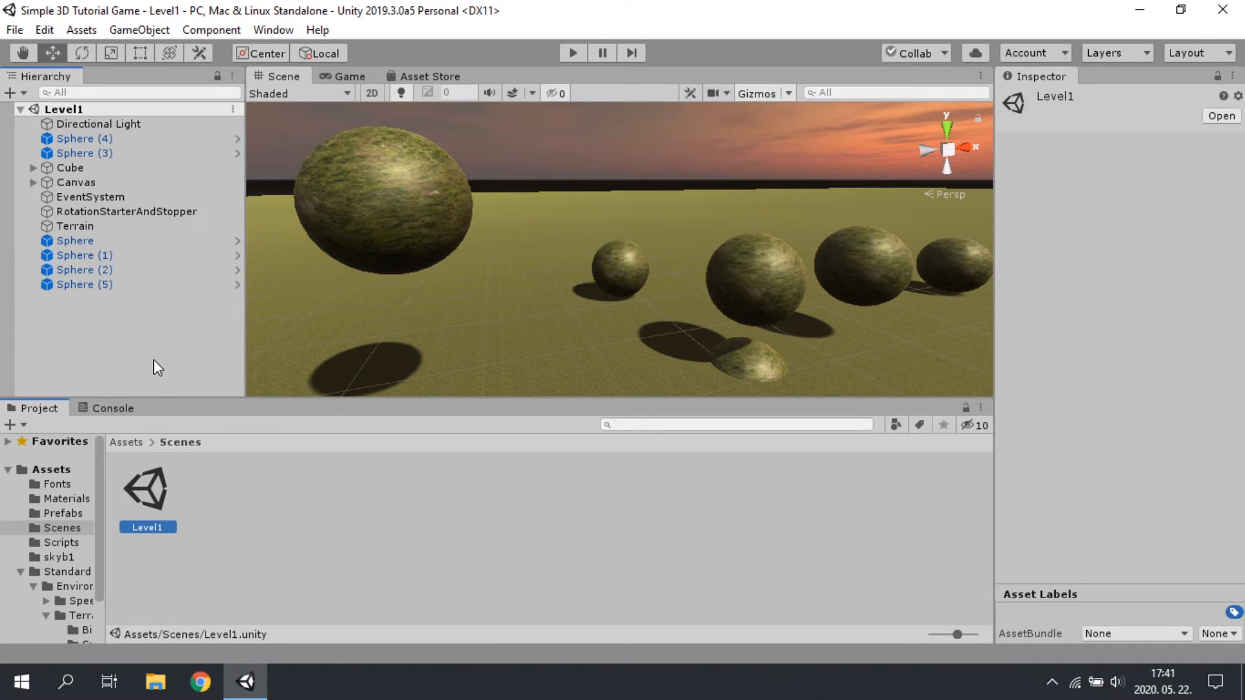
- Create a new scene and look around its empty view
right_click(192, 507)
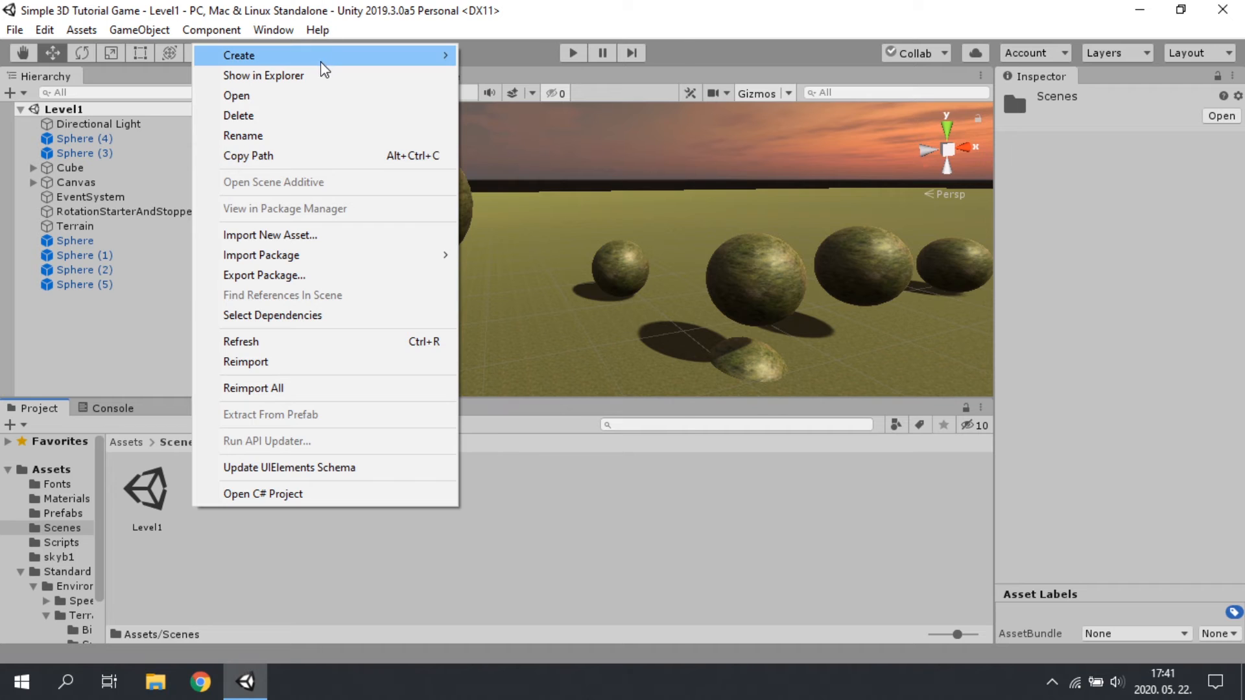
mouse_move(304, 65)
click(15, 29)
click(14, 30)
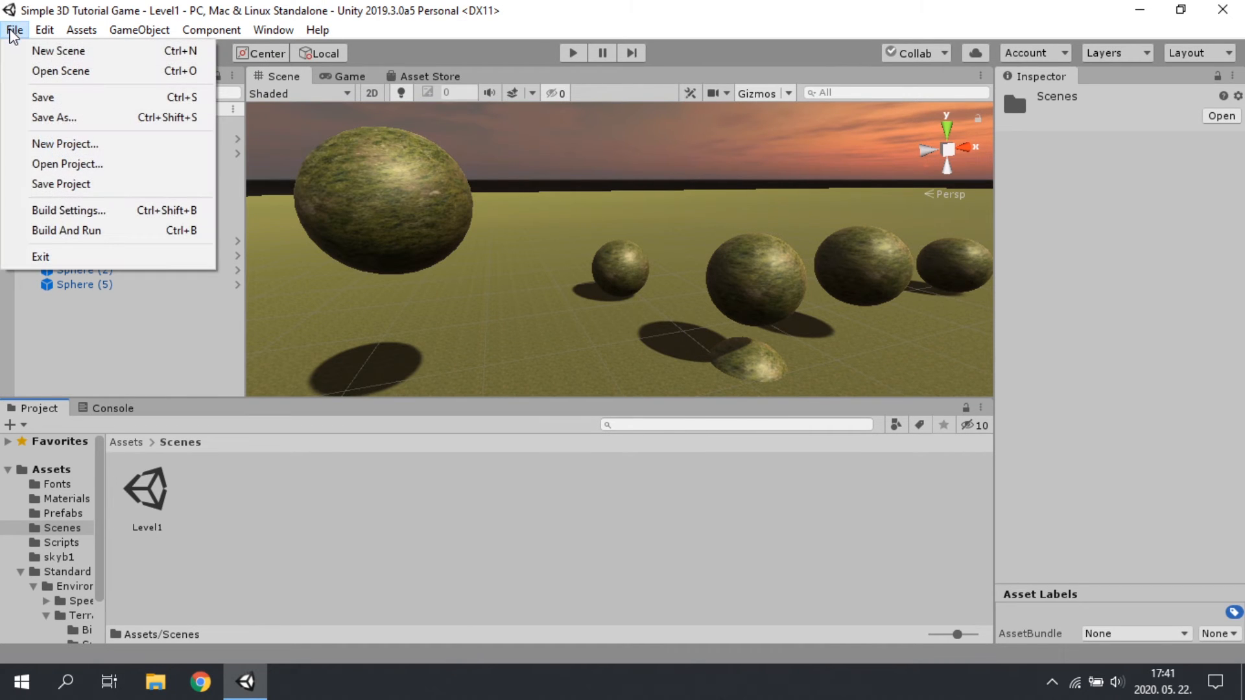
click(48, 57)
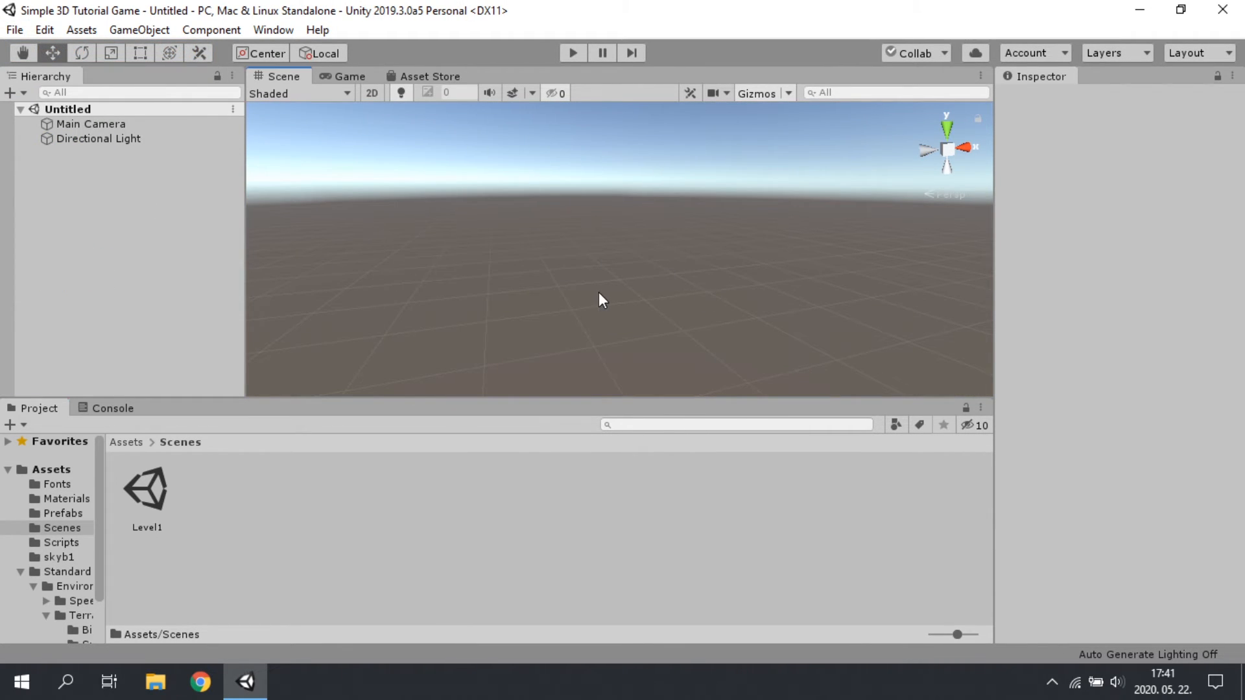
right_drag(600, 298, 492, 291)
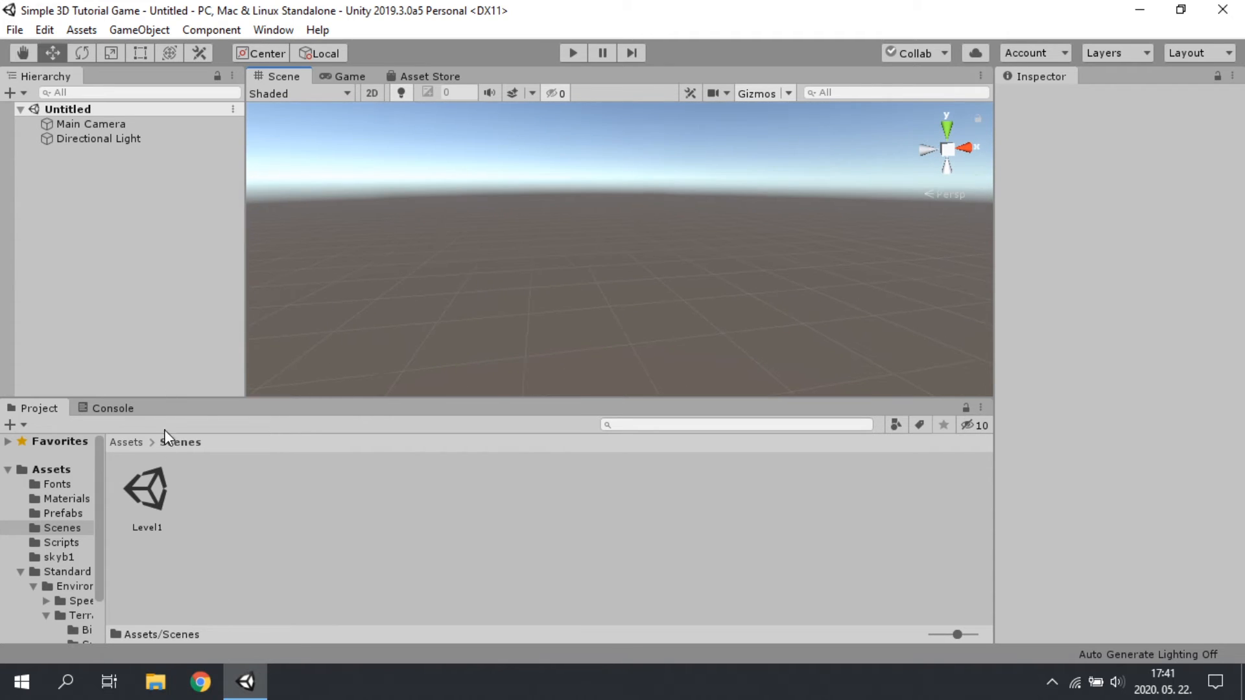
- Place two instances of the Sphere prefab from the Prefabs folder in the new scene
scroll(55, 553, down, 2)
click(53, 511)
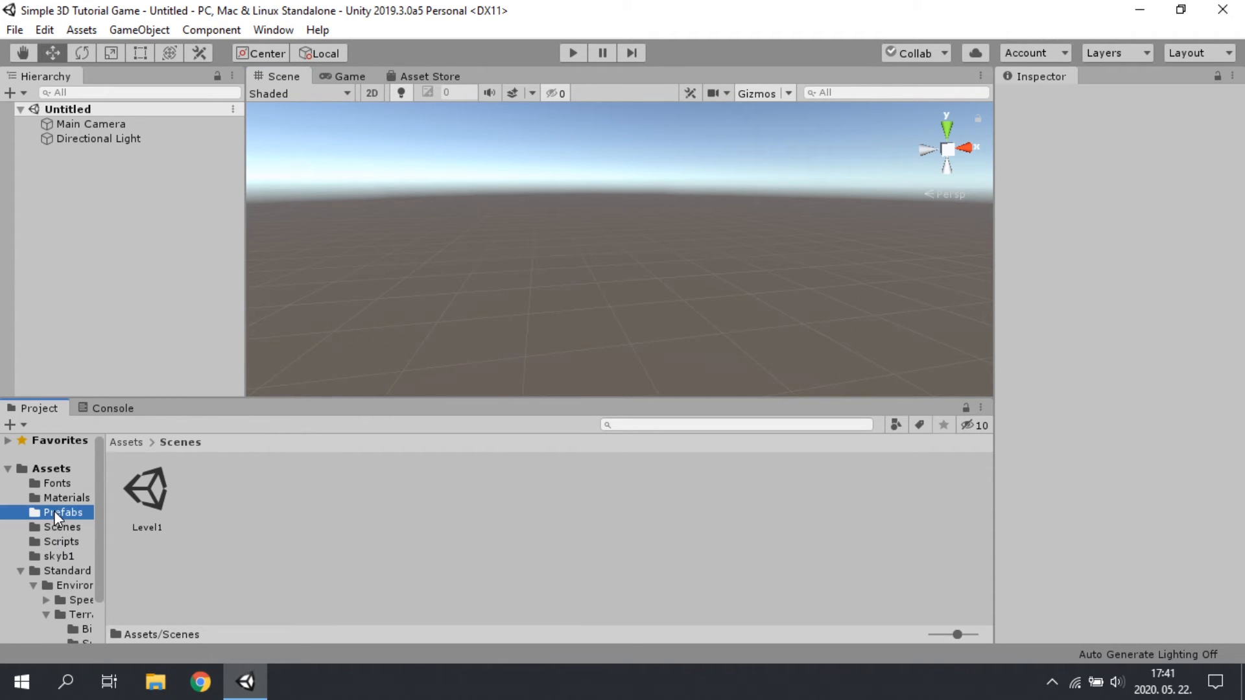
drag(148, 490, 601, 309)
right_drag(517, 297, 568, 310)
scroll(568, 310, down, 5)
drag(148, 491, 460, 286)
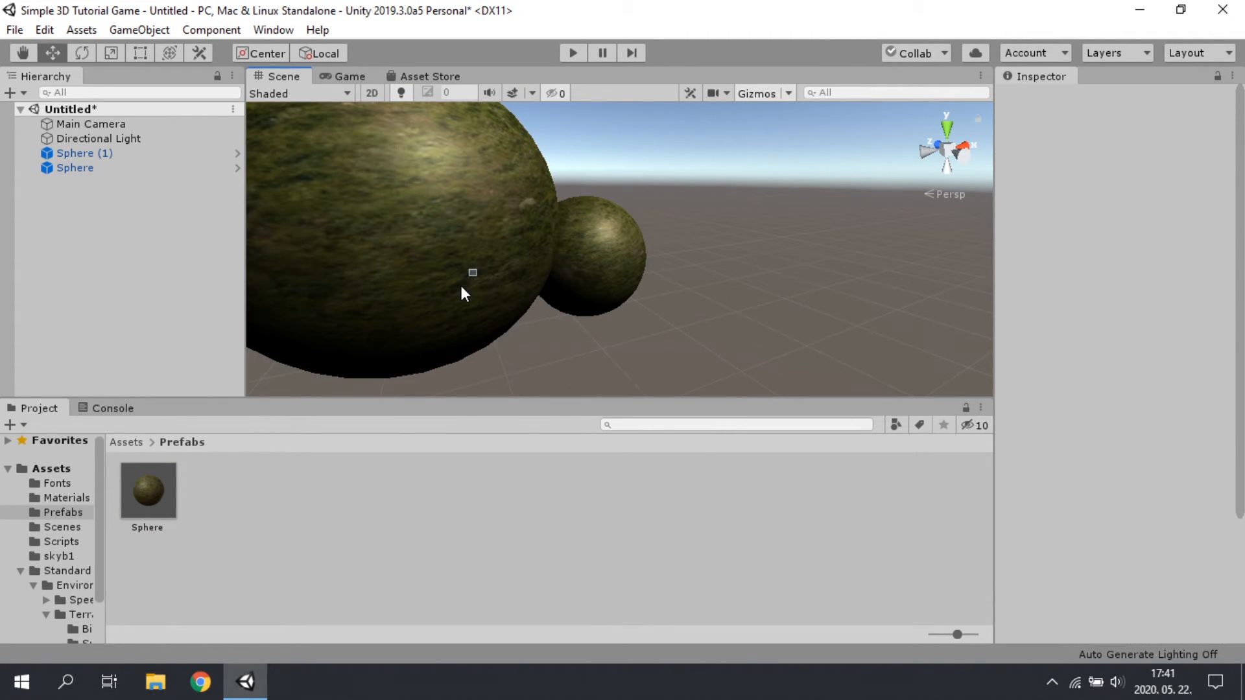
- Lower Sphere (1) to about Y 11 so that both spheres can be seen separately
click(425, 280)
drag(406, 150, 425, 284)
right_drag(679, 281, 529, 317)
drag(585, 224, 599, 293)
right_drag(745, 253, 643, 275)
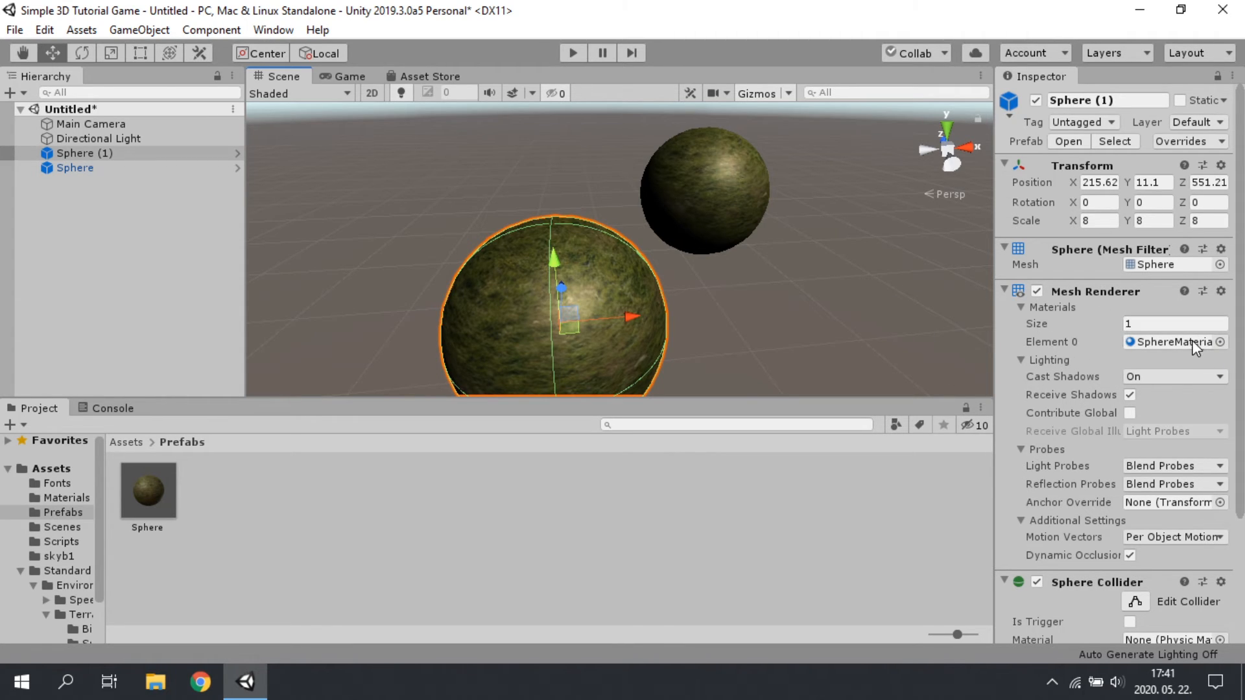
- Try PlaneMaterial on the Sphere (1) instance alone
click(1220, 342)
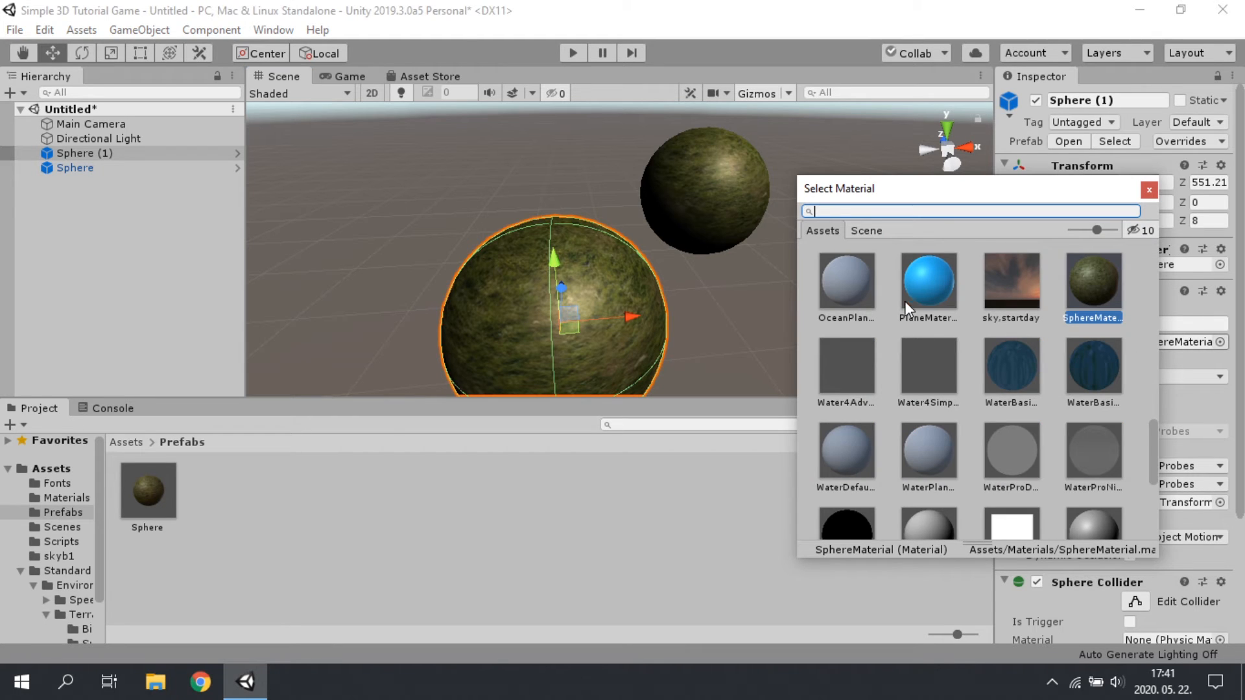
click(927, 279)
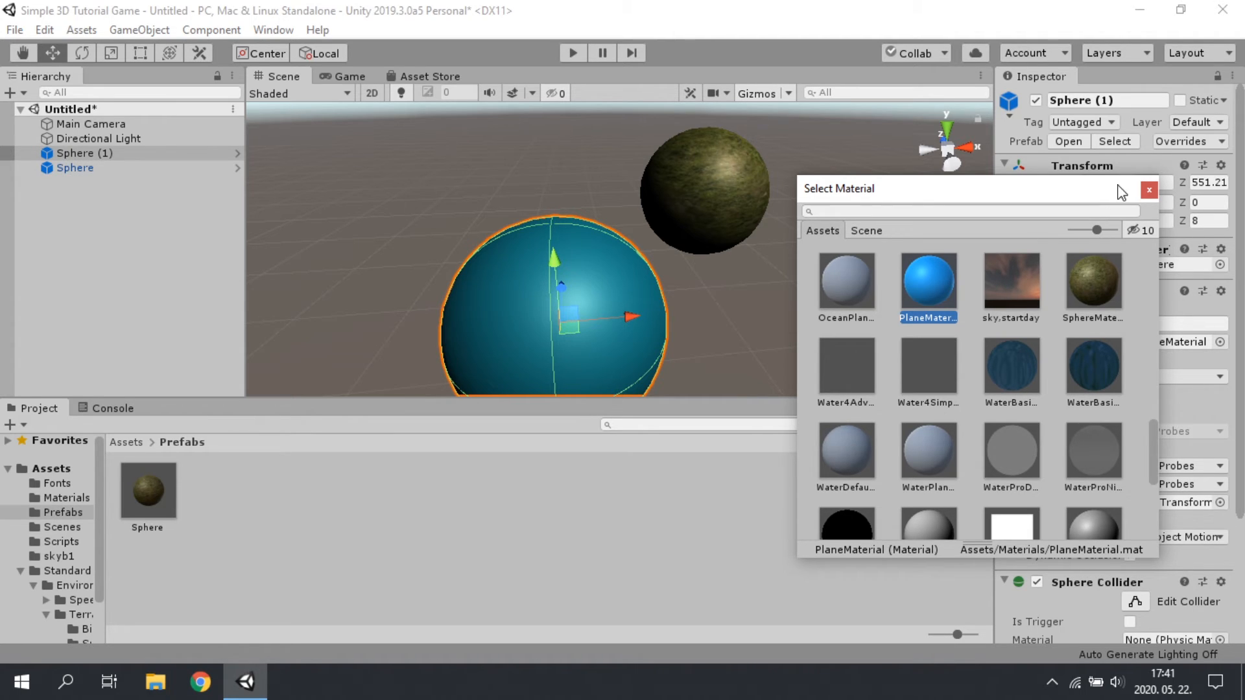
click(1148, 189)
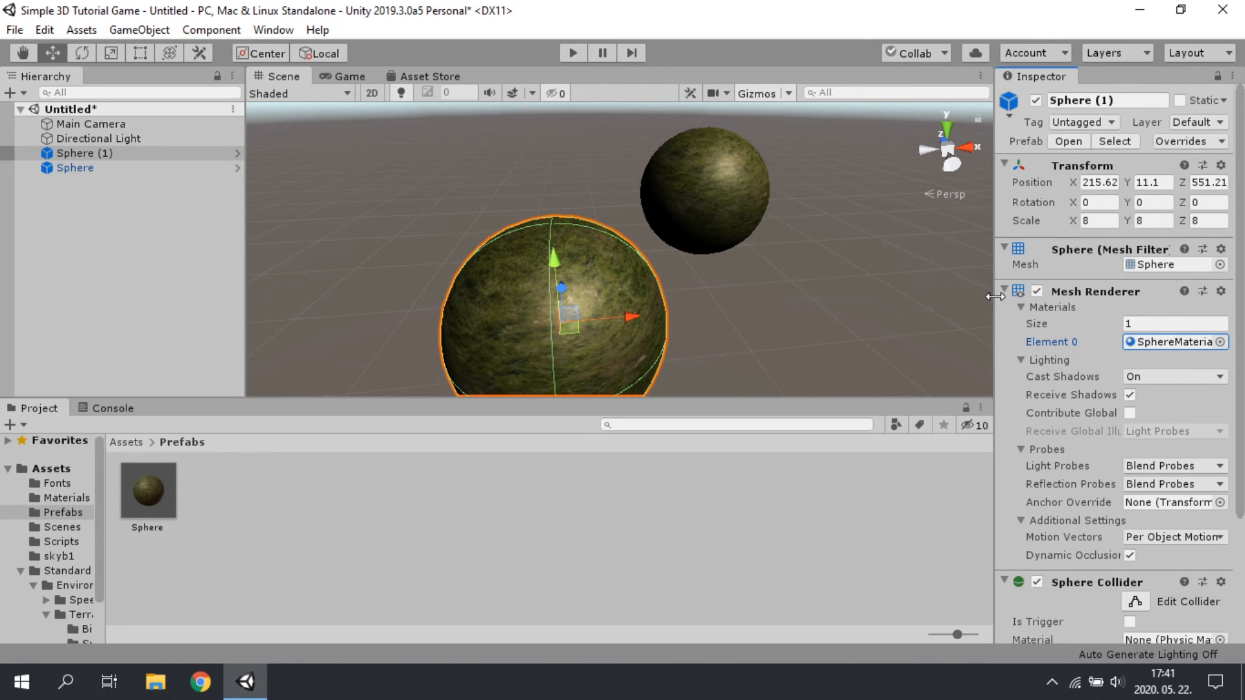
- Open the Sphere prefab asset for editing from the Sphere (1) instance
right_click(91, 162)
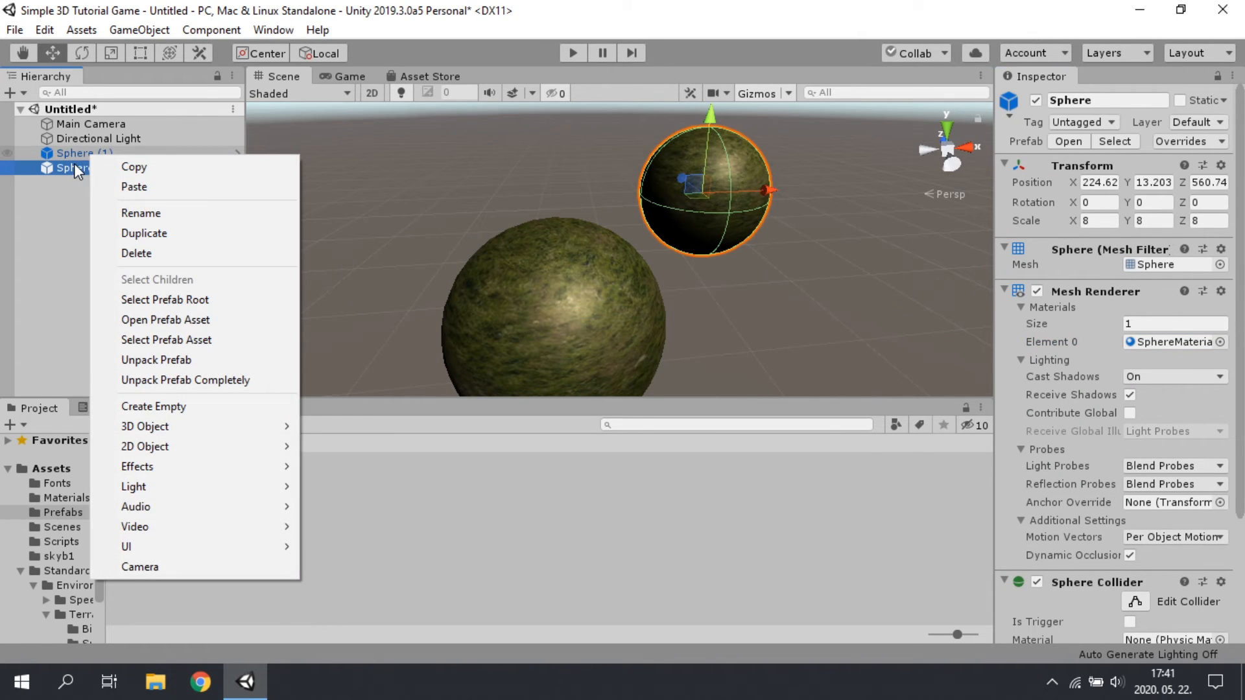
click(73, 147)
click(69, 150)
right_click(79, 149)
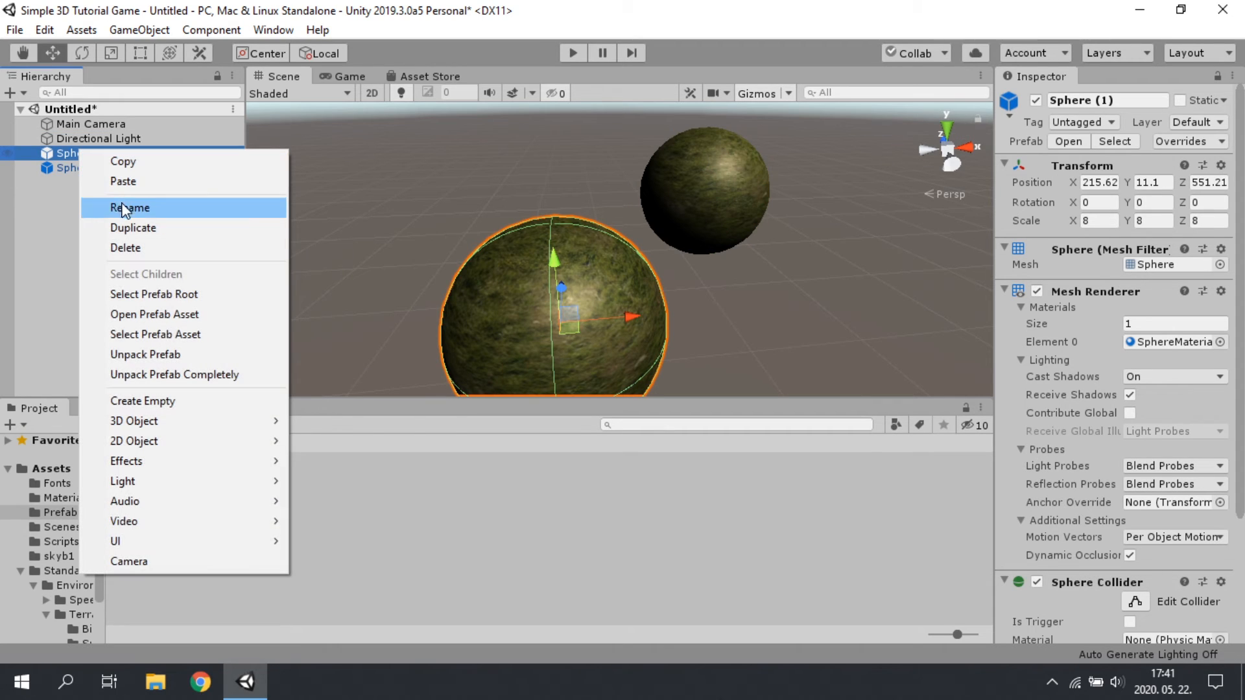
click(132, 317)
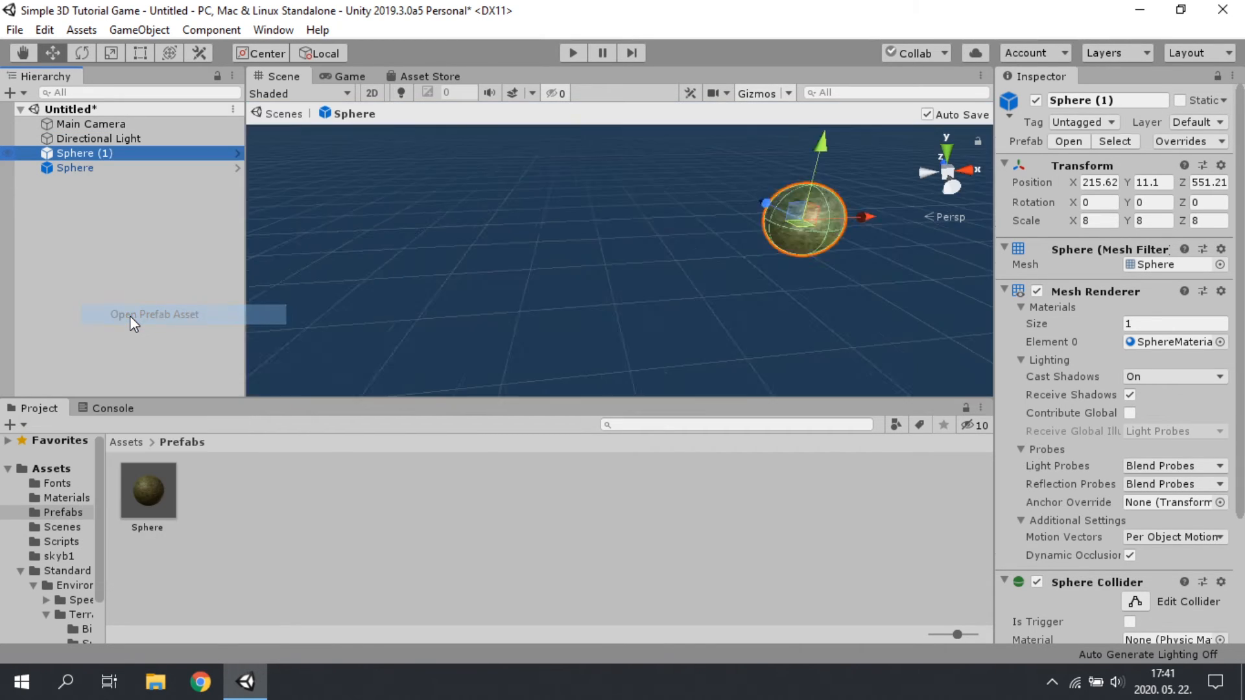
- Assign PlaneMaterial to the Sphere prefab, return to the scene and deselect the sphere instance
click(1220, 326)
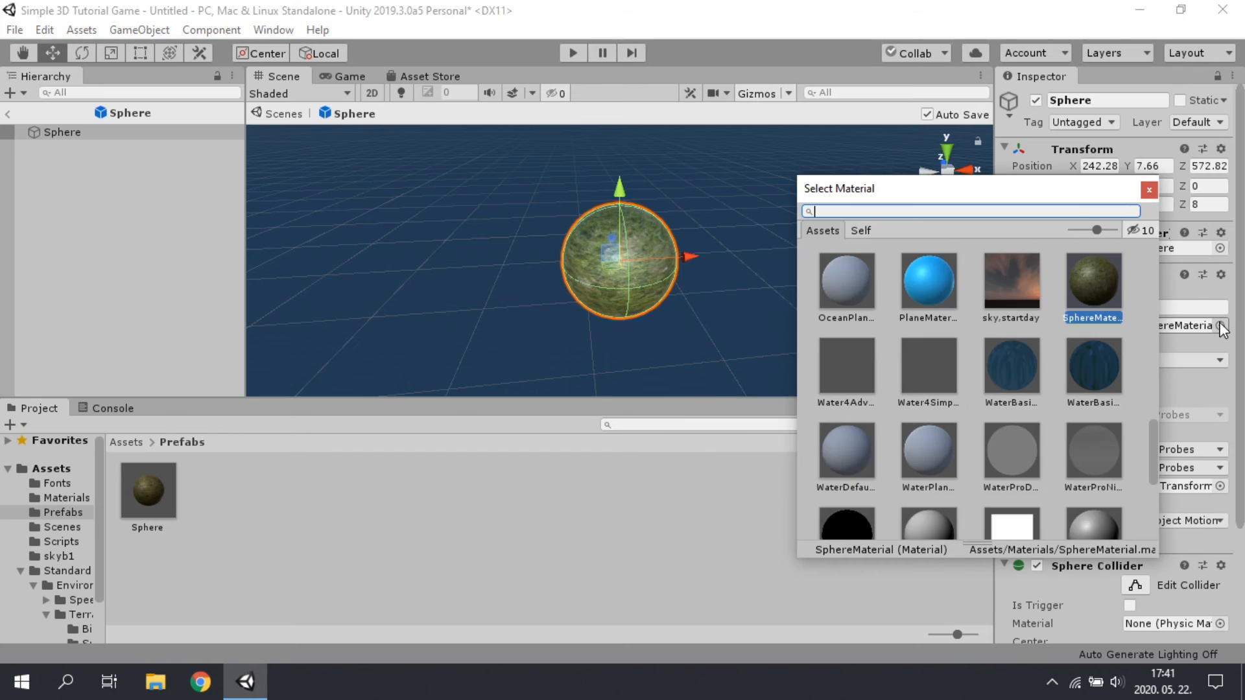
click(927, 279)
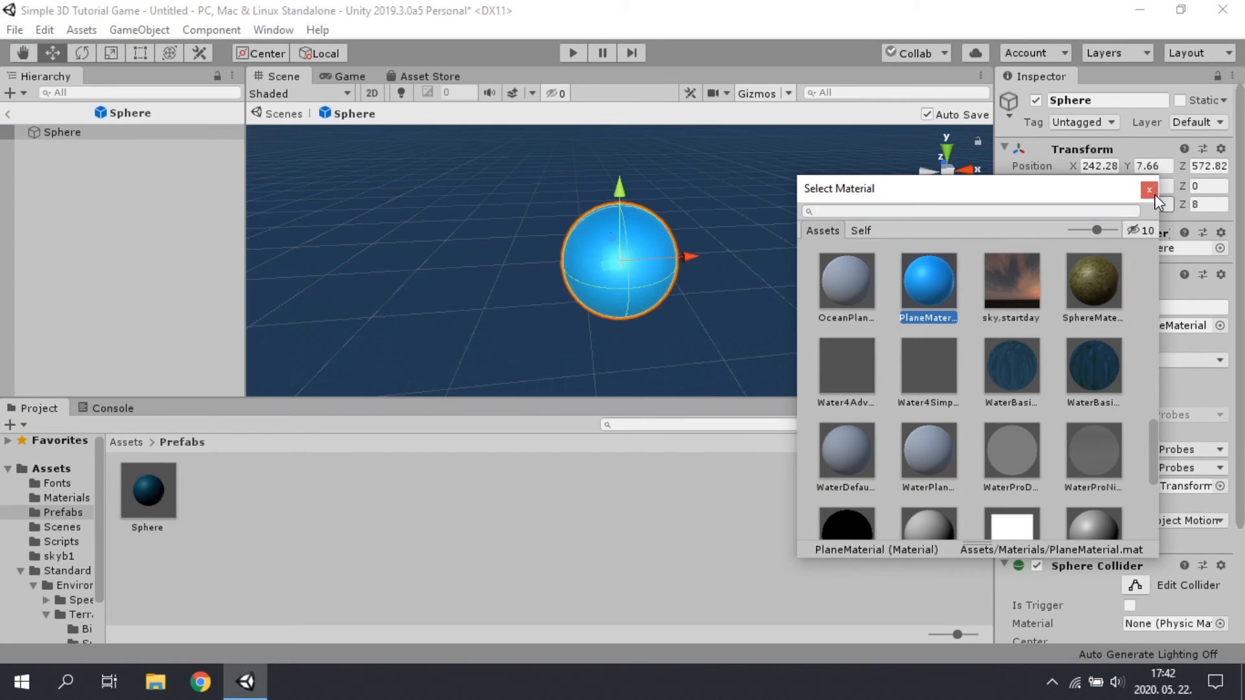
click(1149, 190)
click(8, 113)
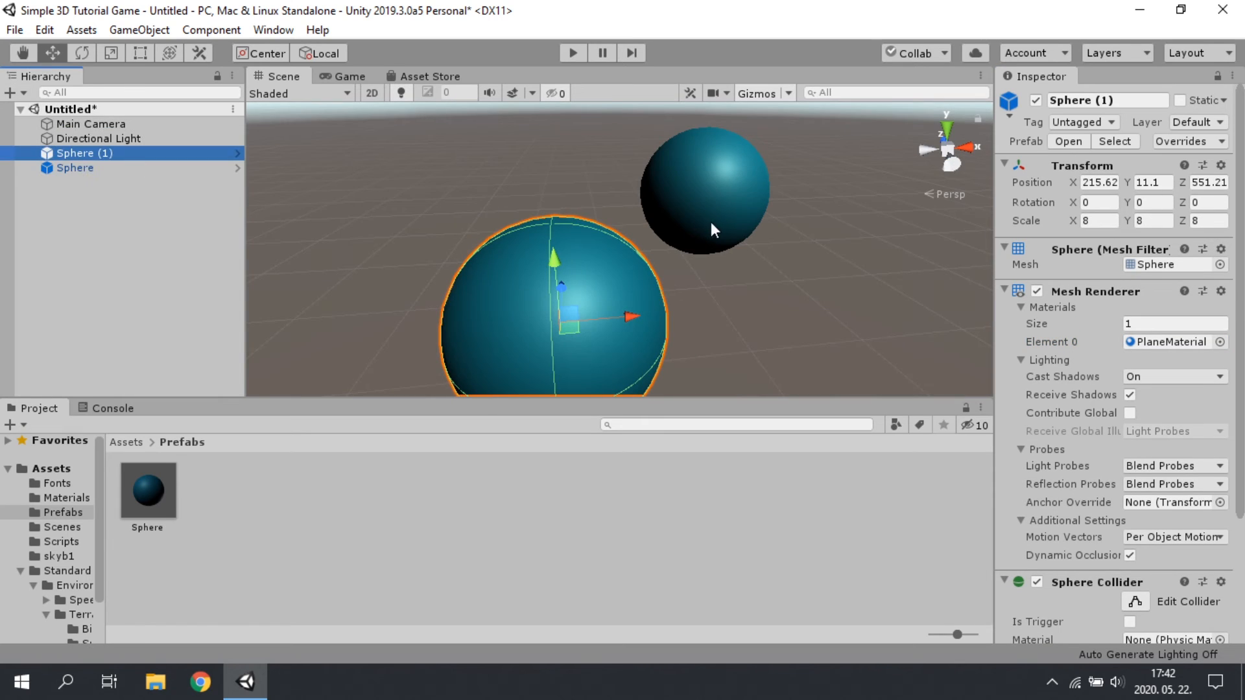
drag(865, 153, 438, 355)
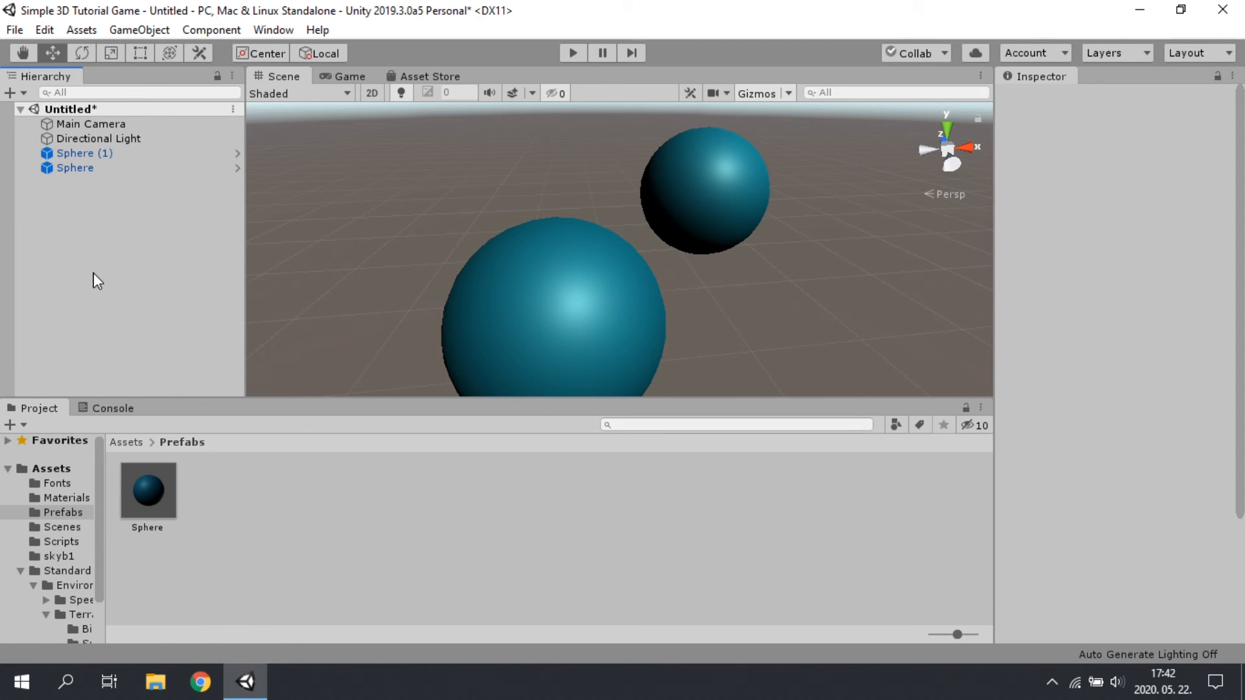
- Save the untitled scene as Level2 in the project's Scenes folder
key(ctrl+s)
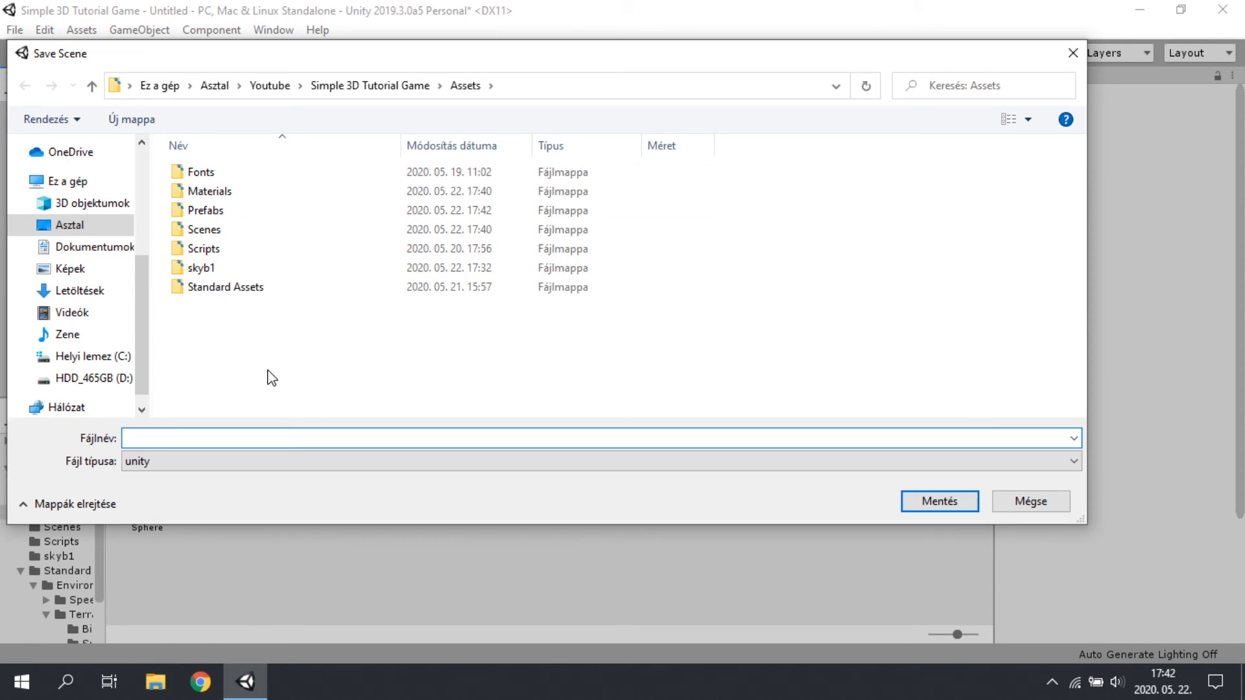
double_click(214, 229)
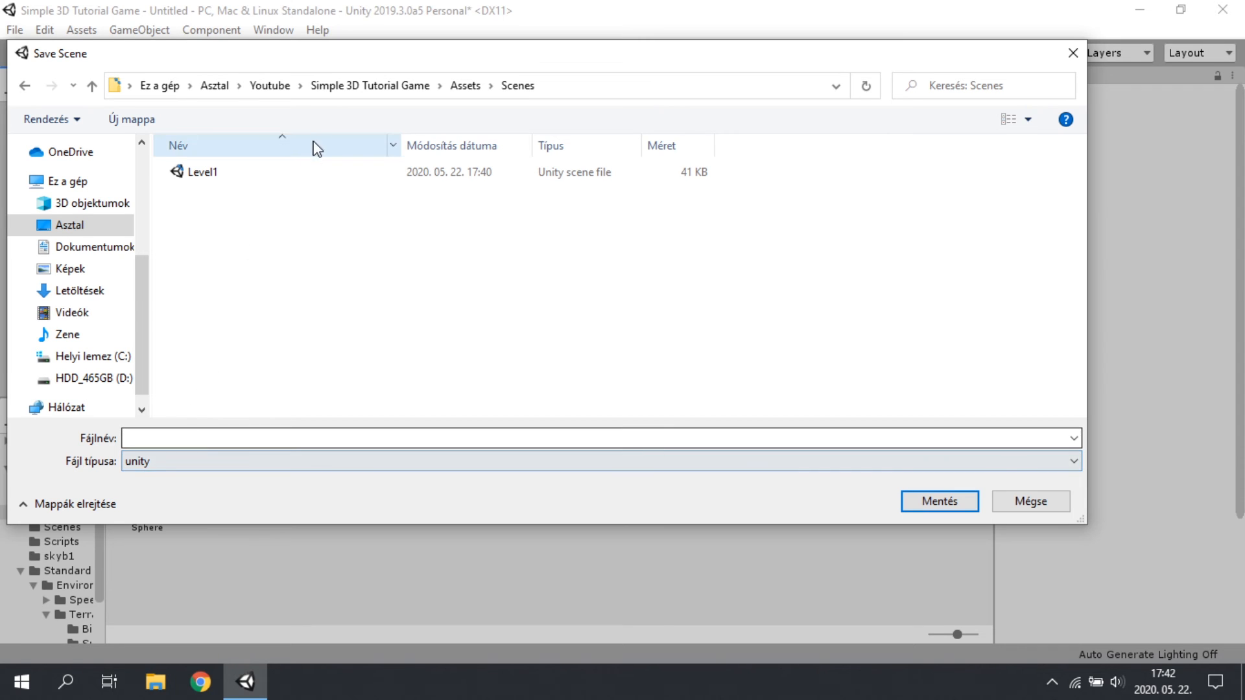
click(214, 171)
click(191, 436)
click(202, 436)
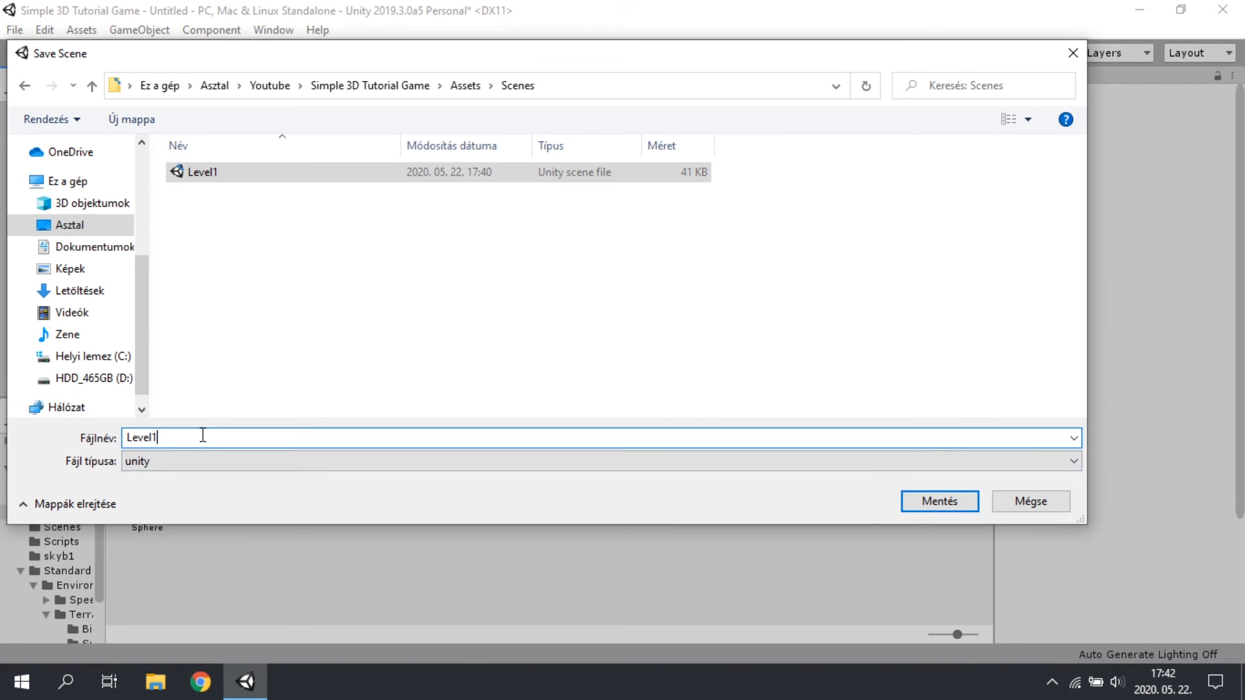
key(BackSpace)
text(2)
key(Return)
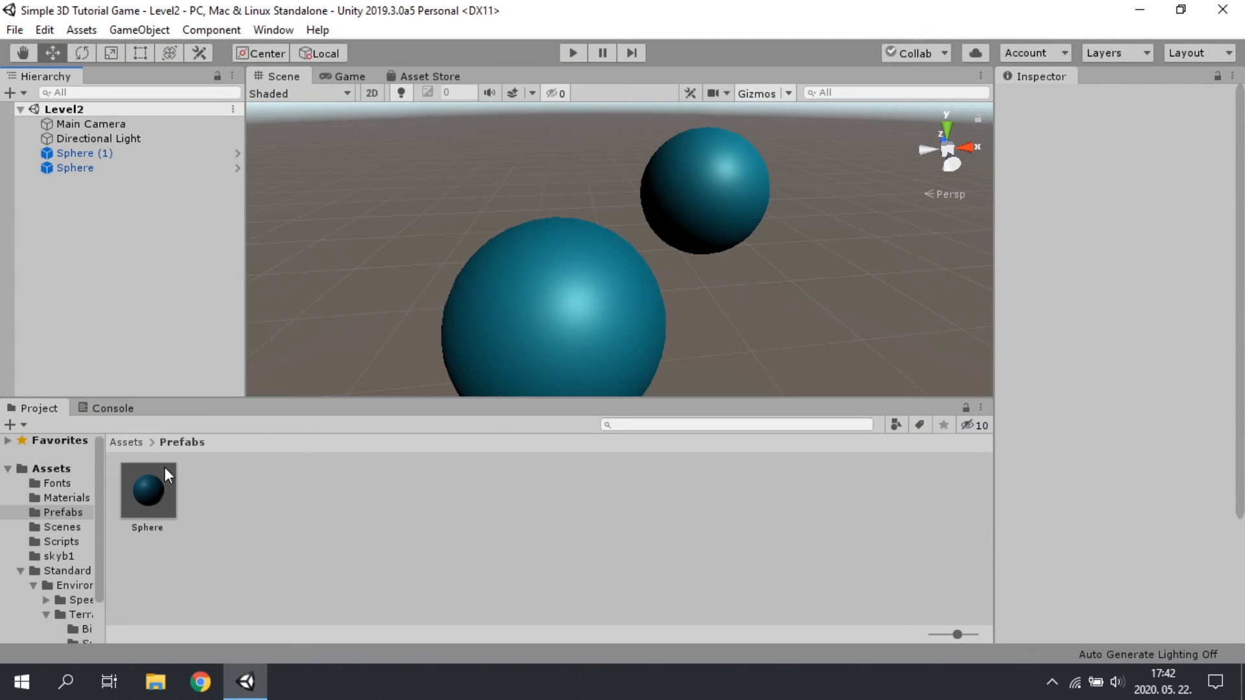
- Open the Level1 scene from the Scenes folder and check the material on its sphere instances, leaving nothing selected
click(72, 526)
click(153, 491)
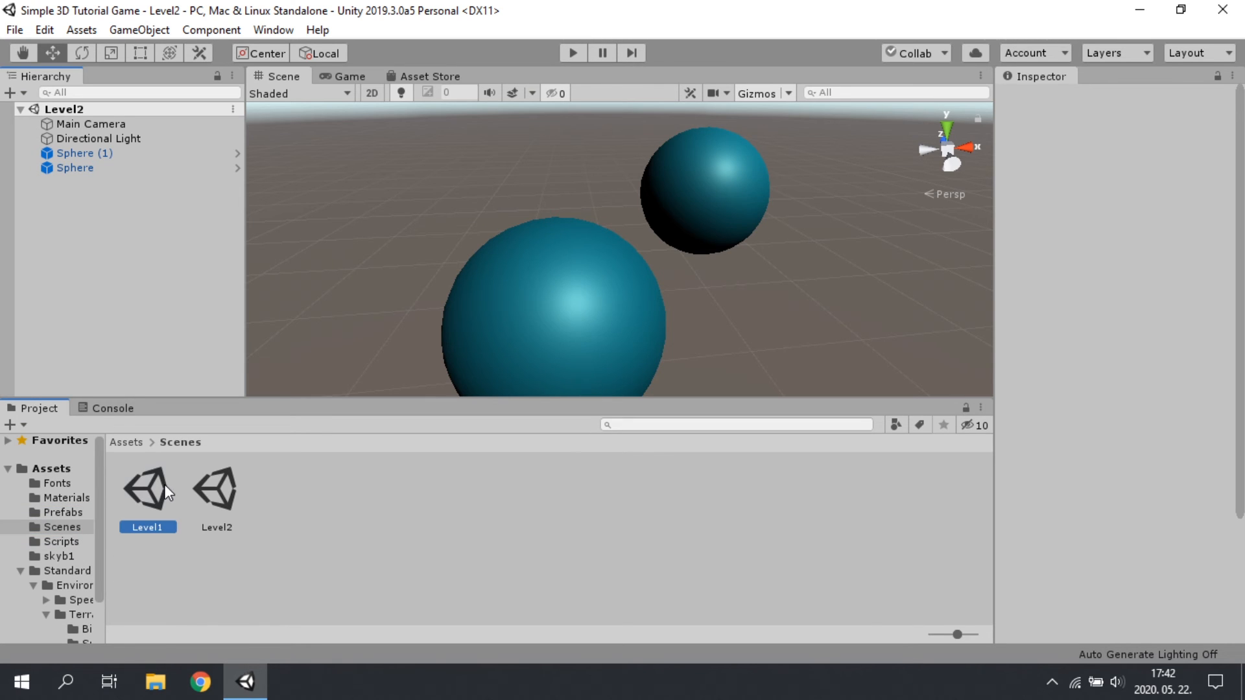
right_drag(739, 243, 673, 285)
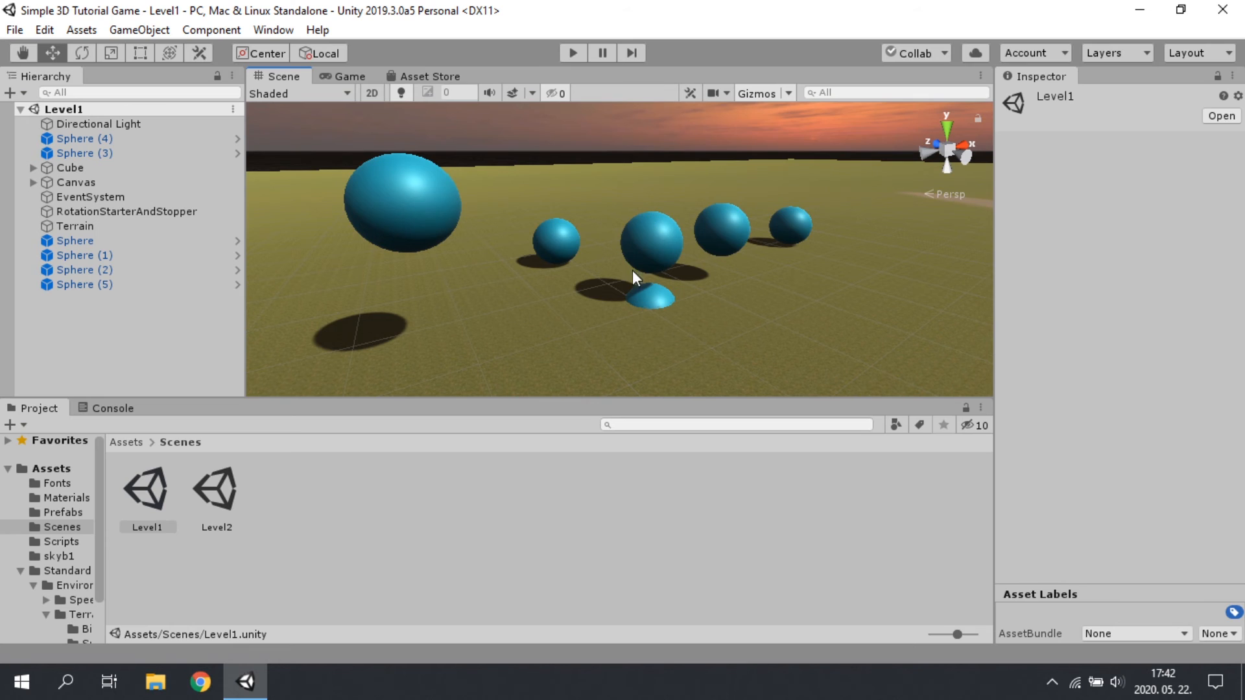
click(647, 239)
click(728, 263)
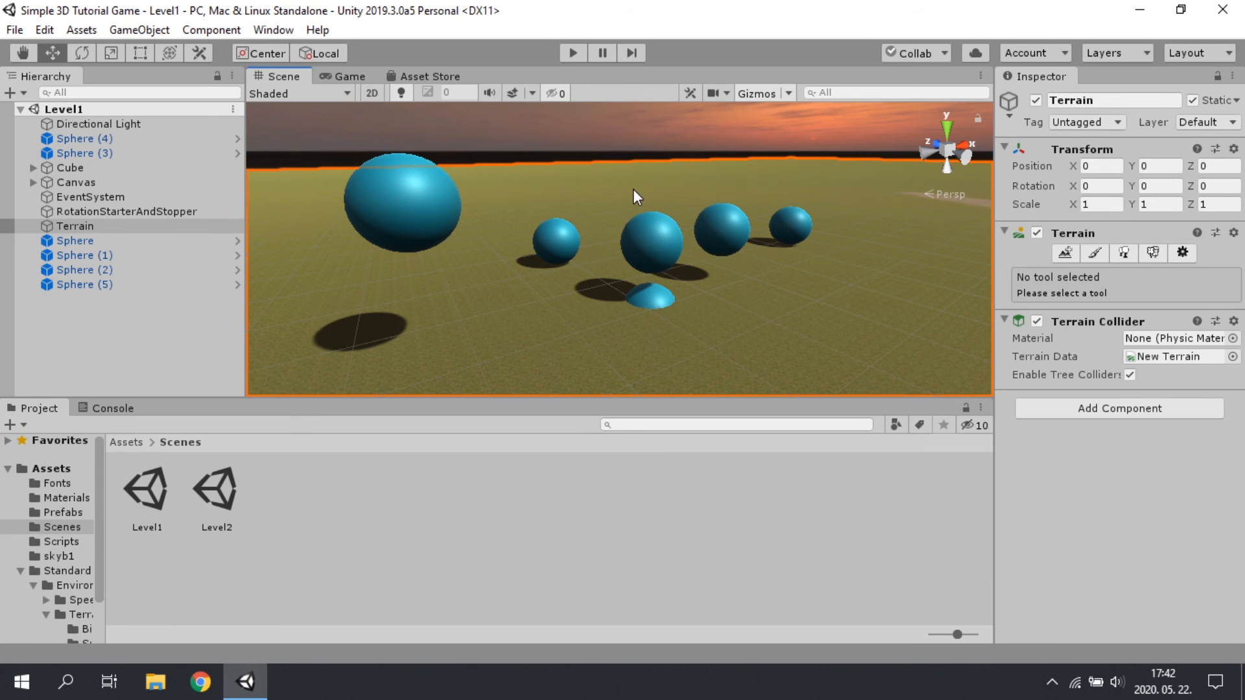
click(602, 147)
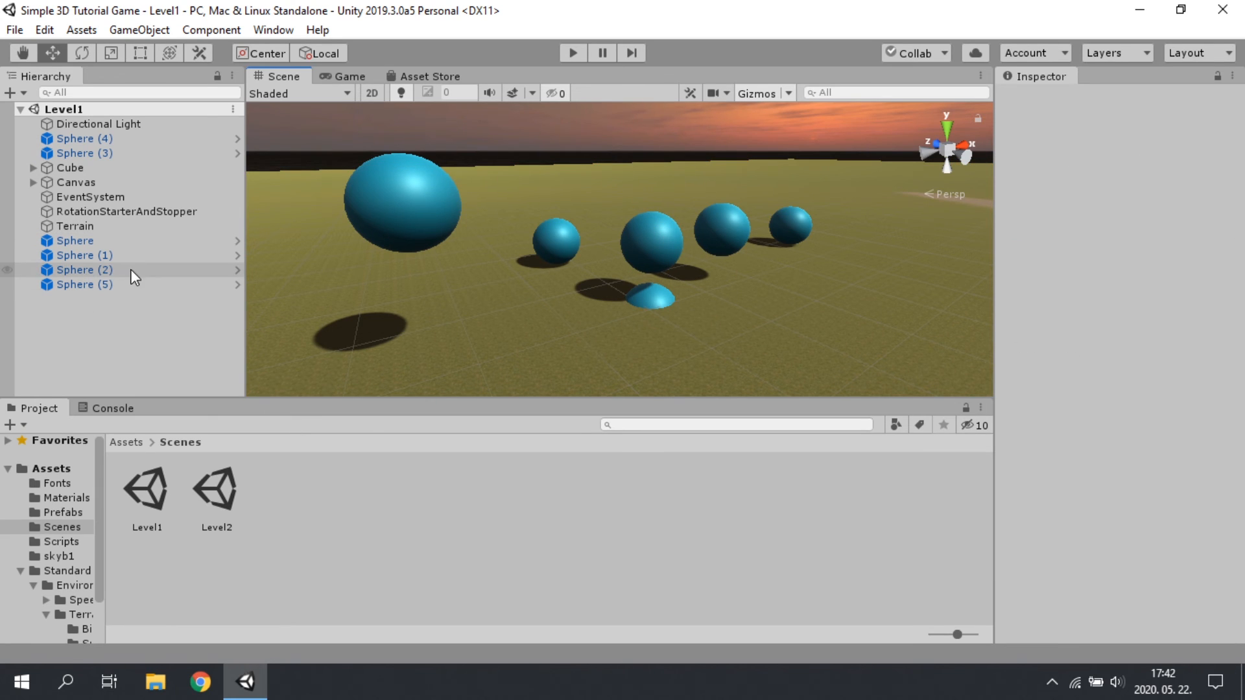
right_drag(415, 350, 464, 326)
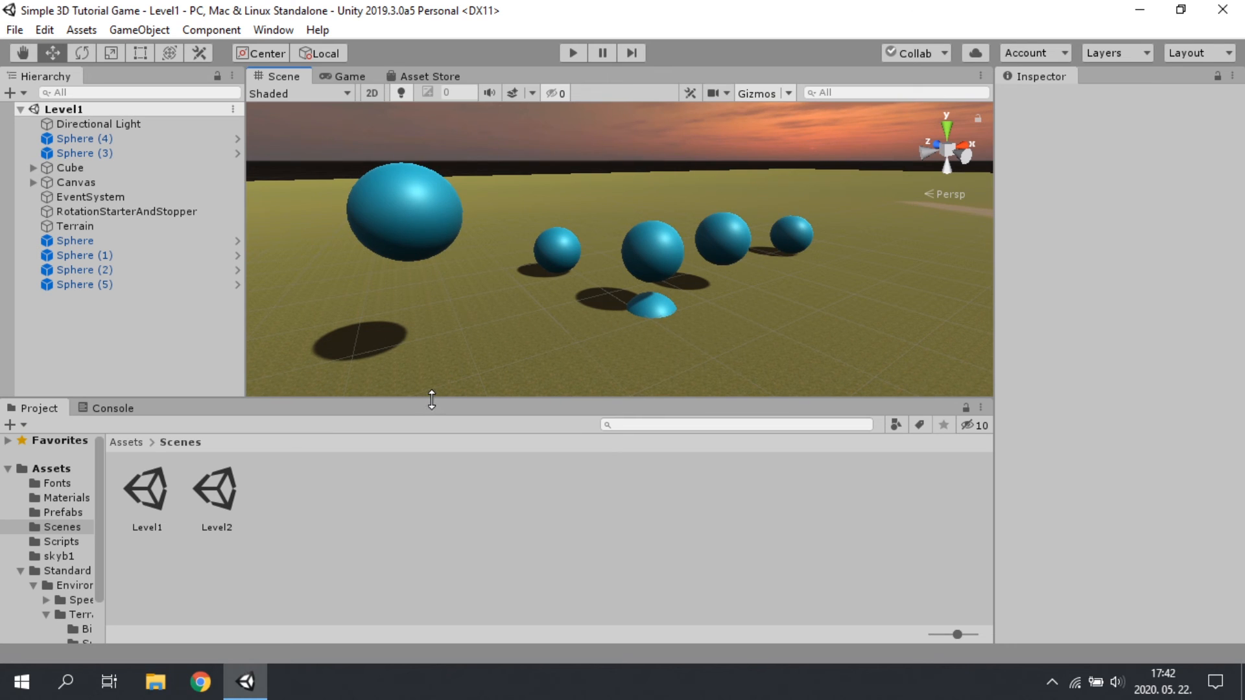